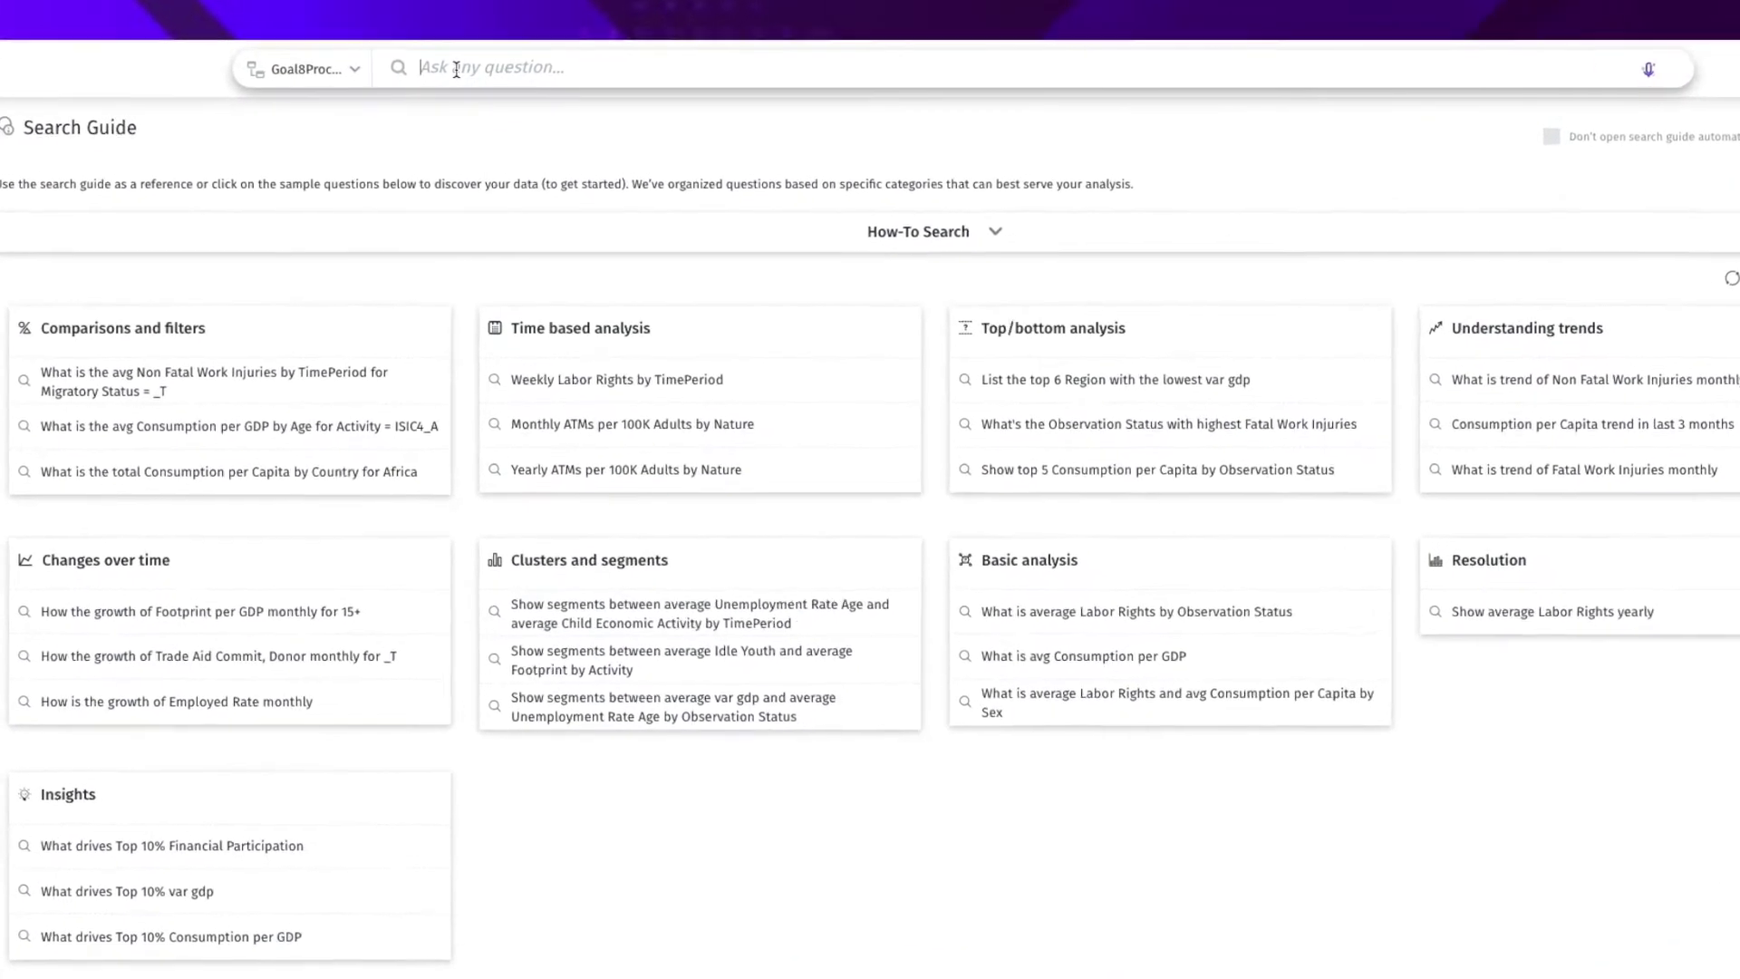
# Ask 'what is gdp by year for the world' to chart yearly GDP growth per capita
pyautogui.write('waht')
pyautogui.press('BackSpace')
pyautogui.press('BackSpace')
pyautogui.press('BackSpace')
pyautogui.write('hat is gdp ')
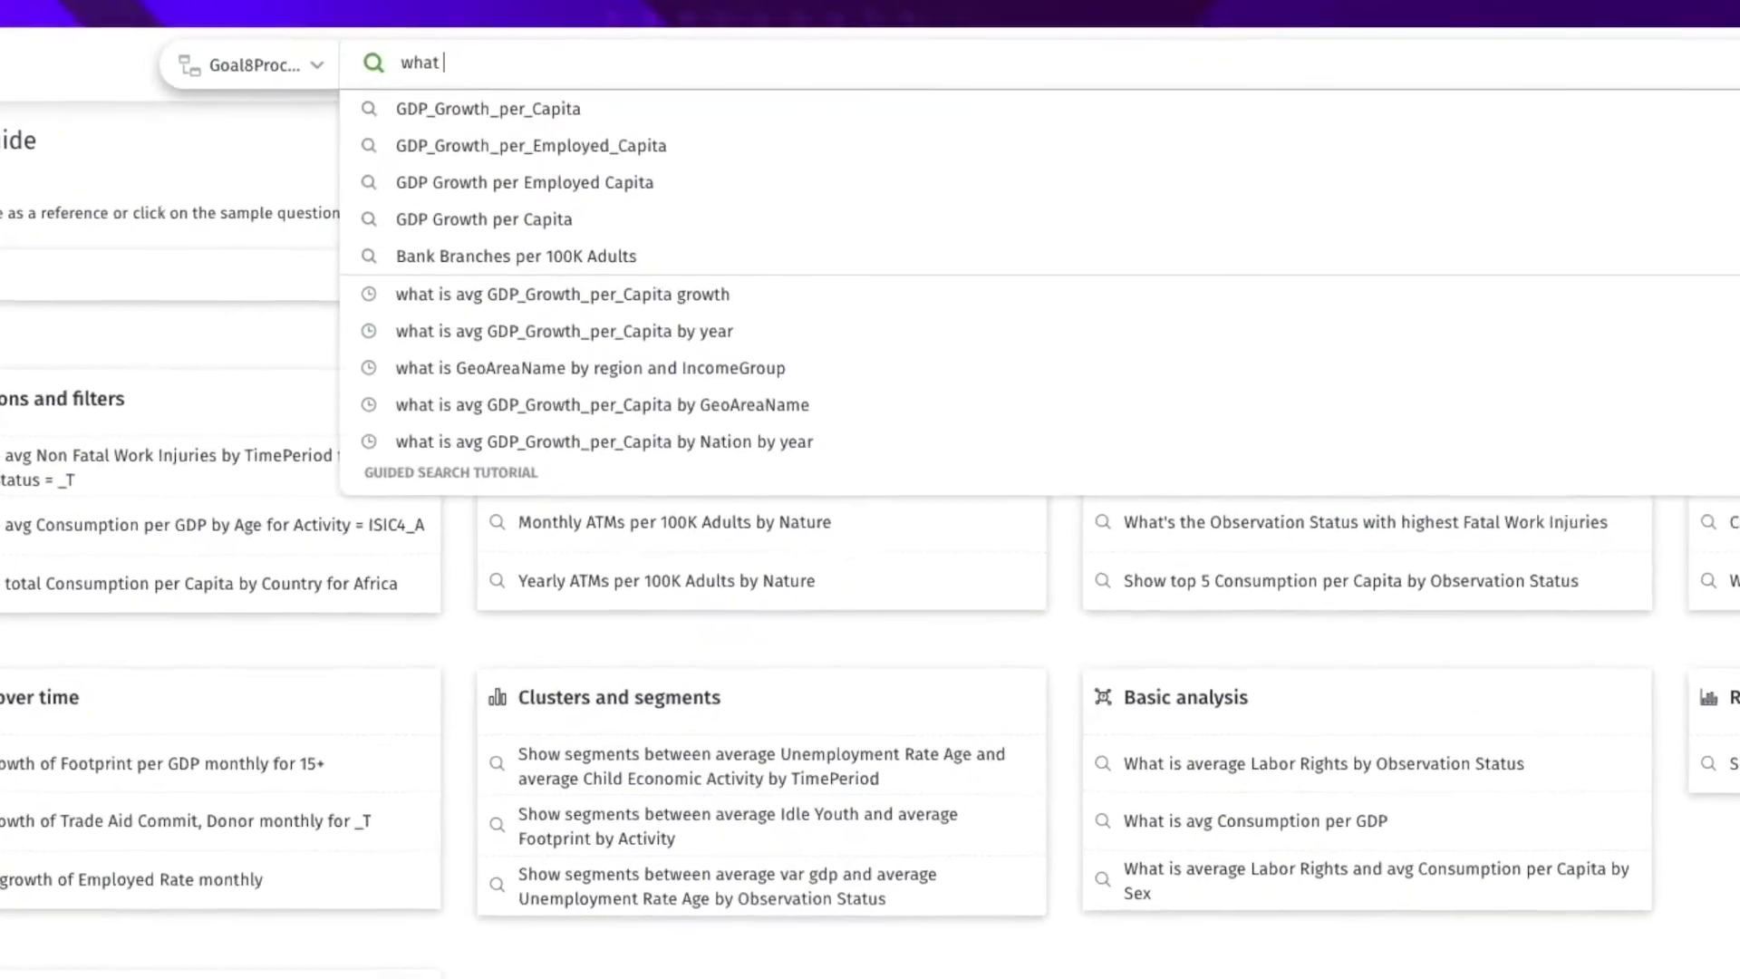
pyautogui.write('by year for the w')
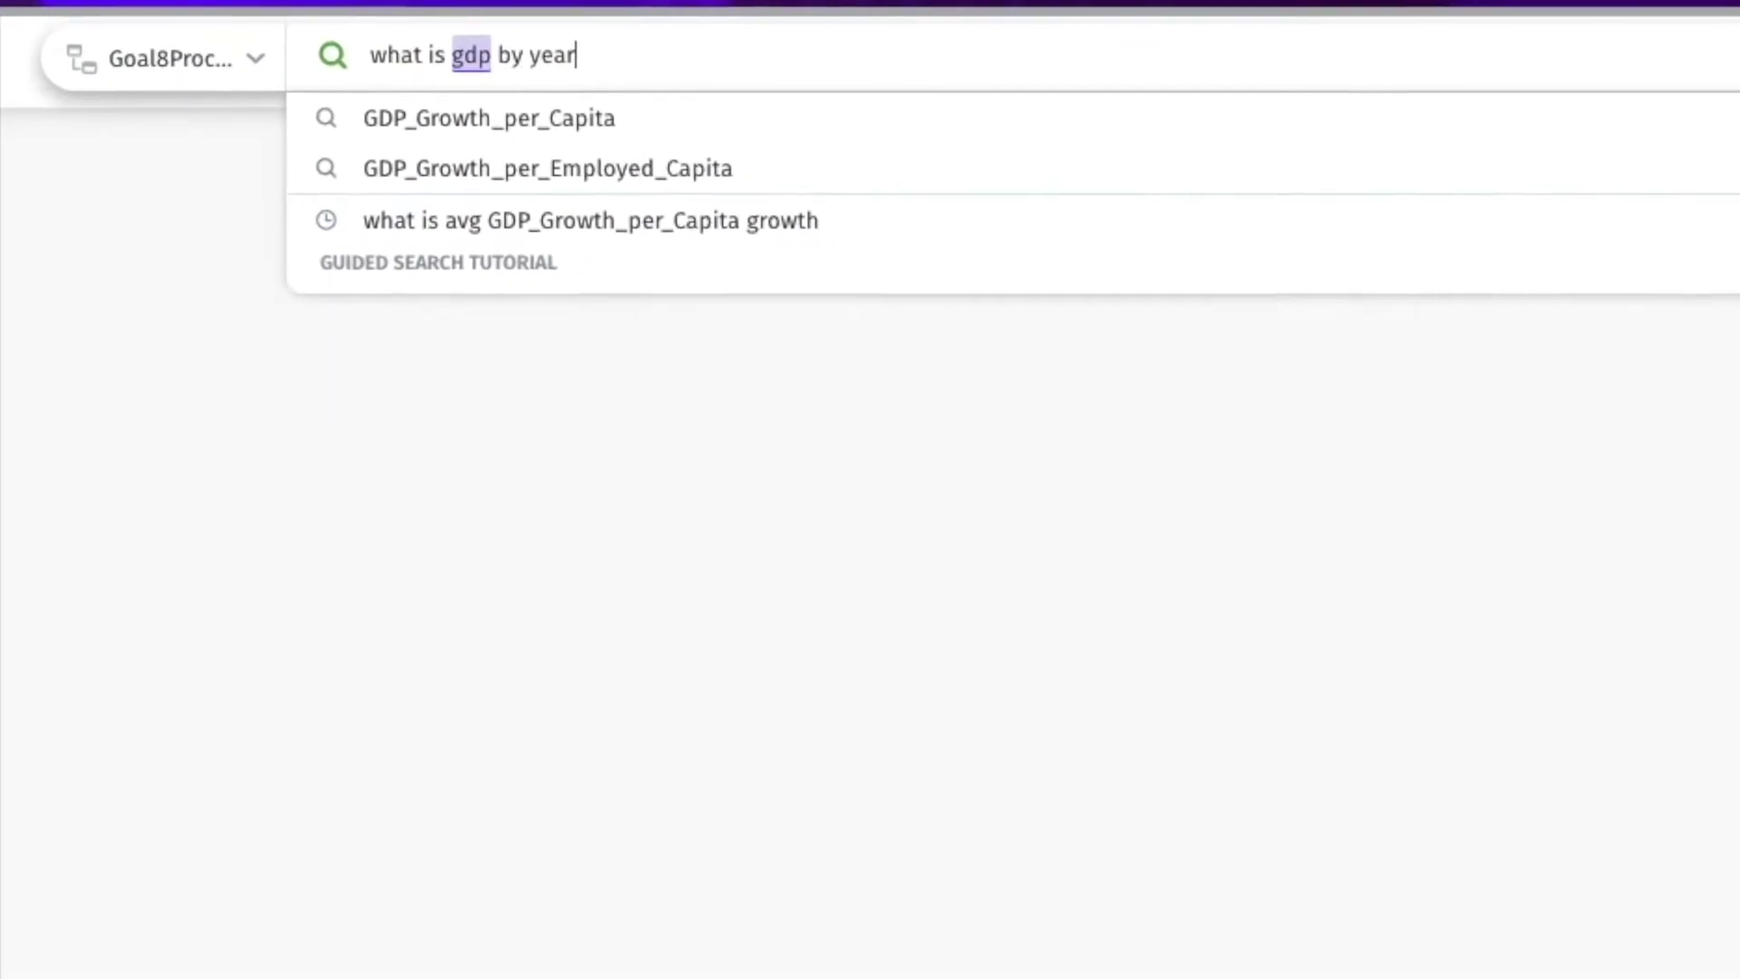
pyautogui.write('orld')
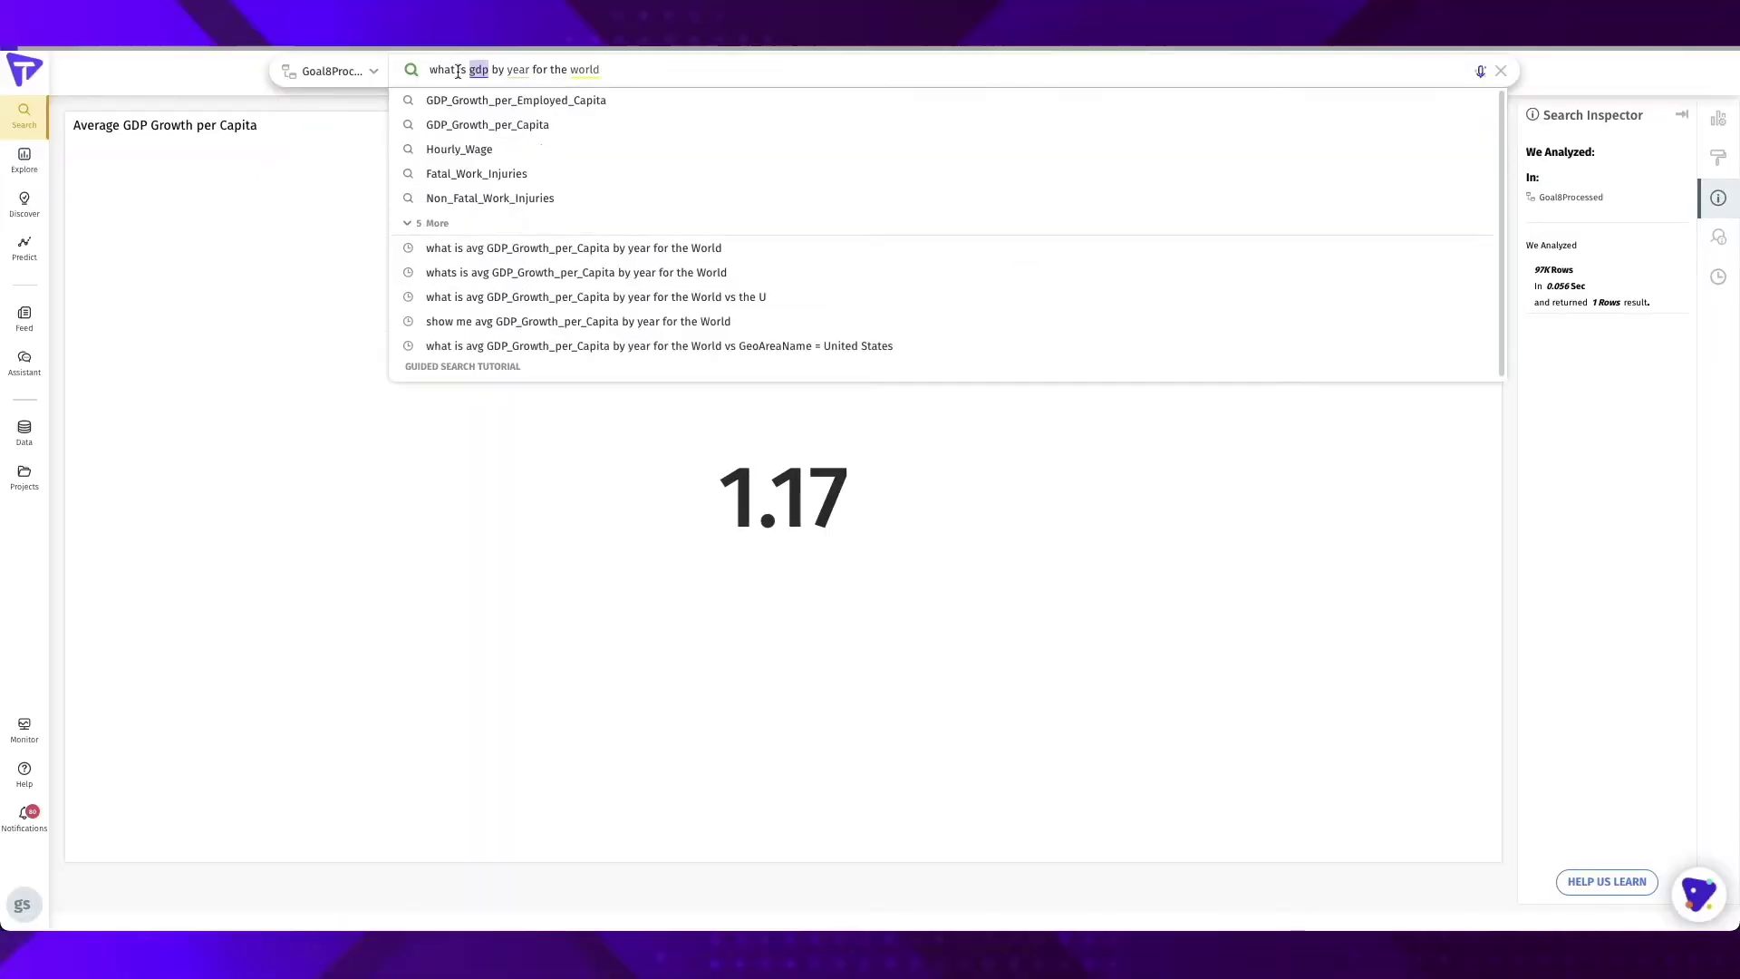
pyautogui.press('Return')
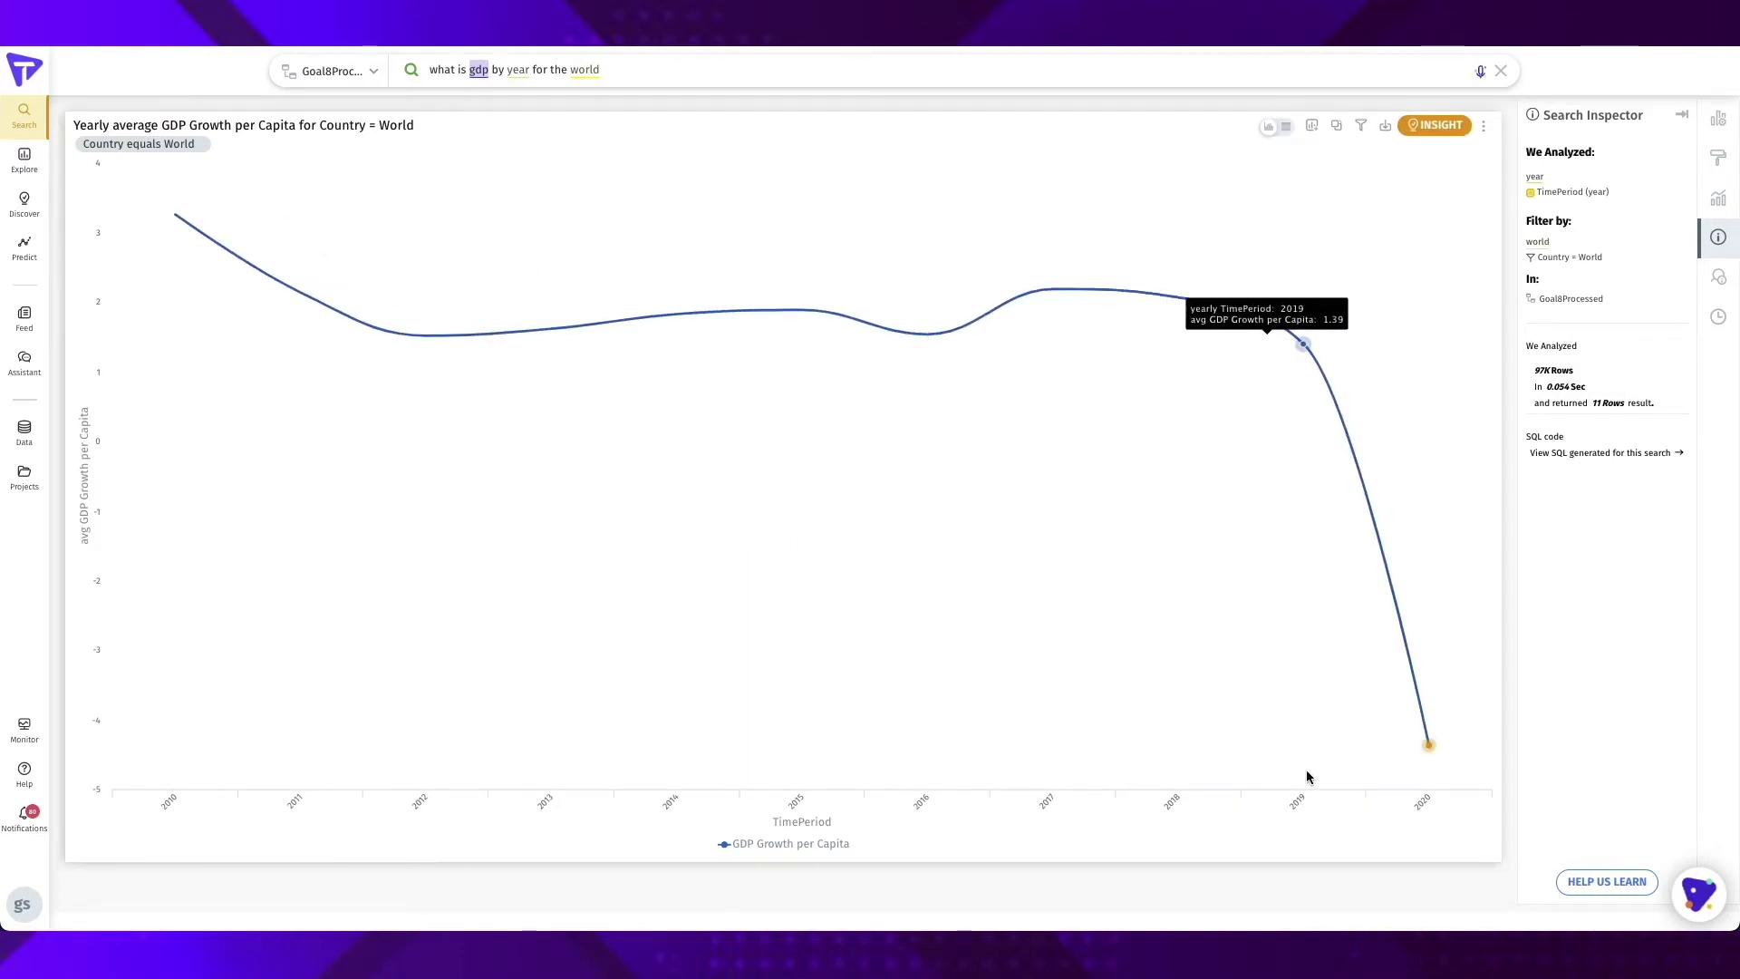
# Append 'vs united states' to the question to compare the World with the United States
pyautogui.moveTo(1388, 725)
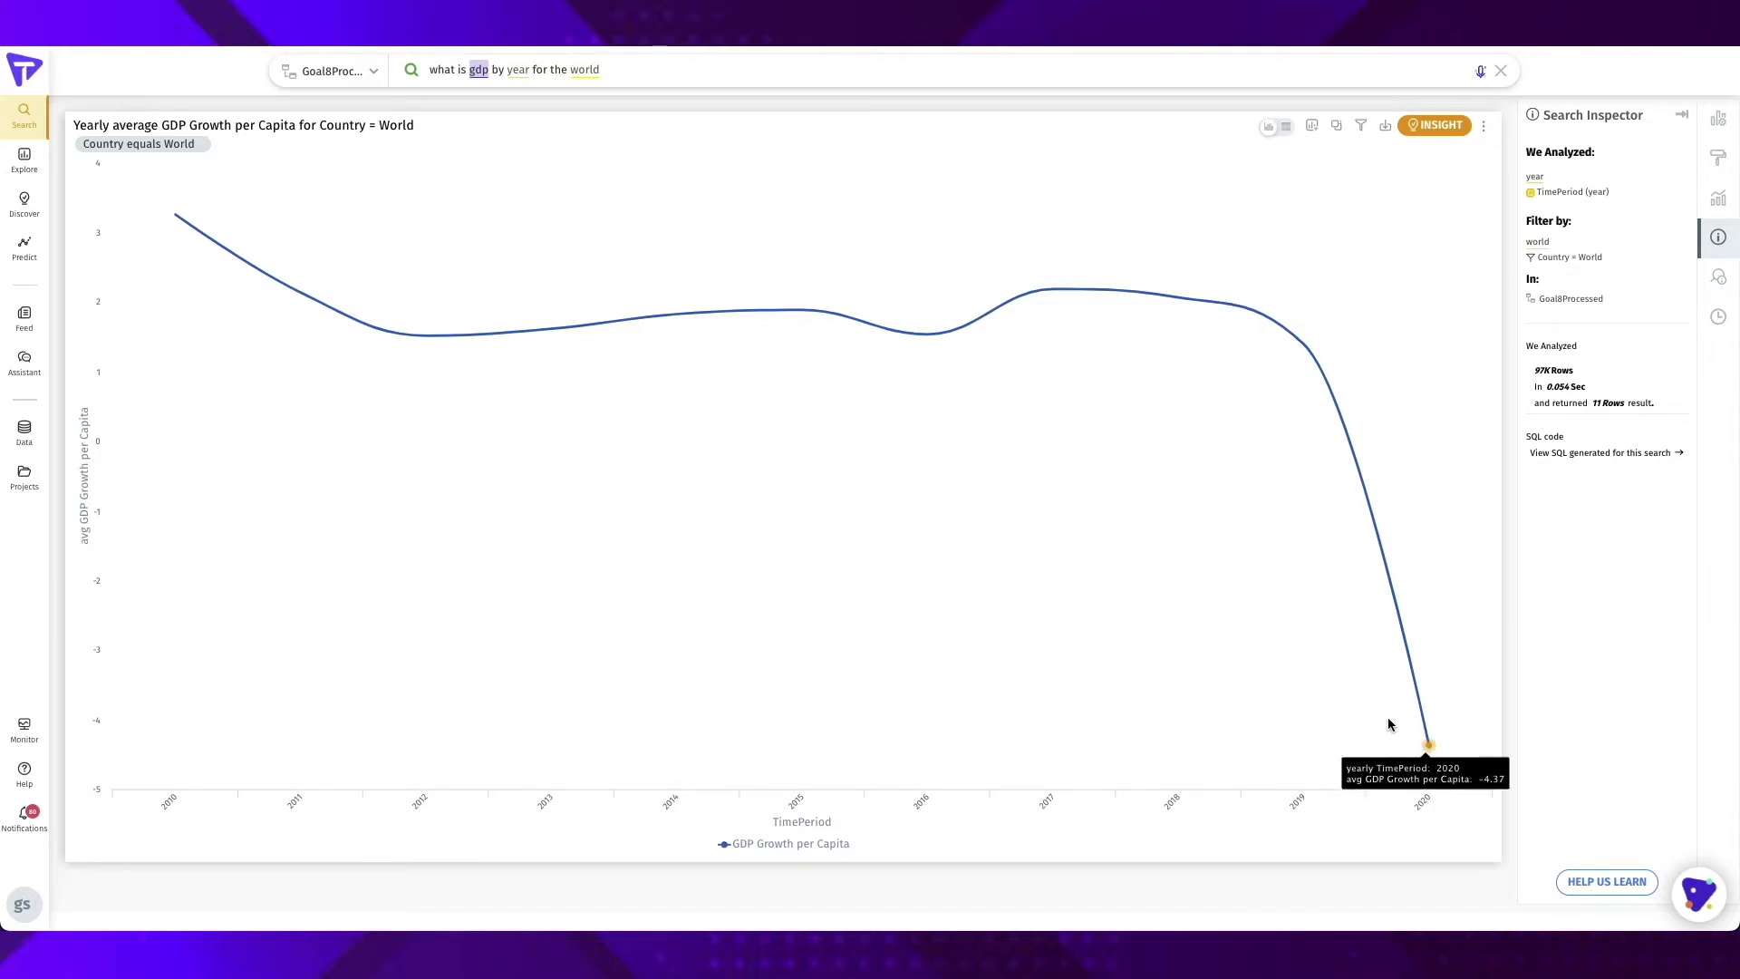
pyautogui.click(744, 68)
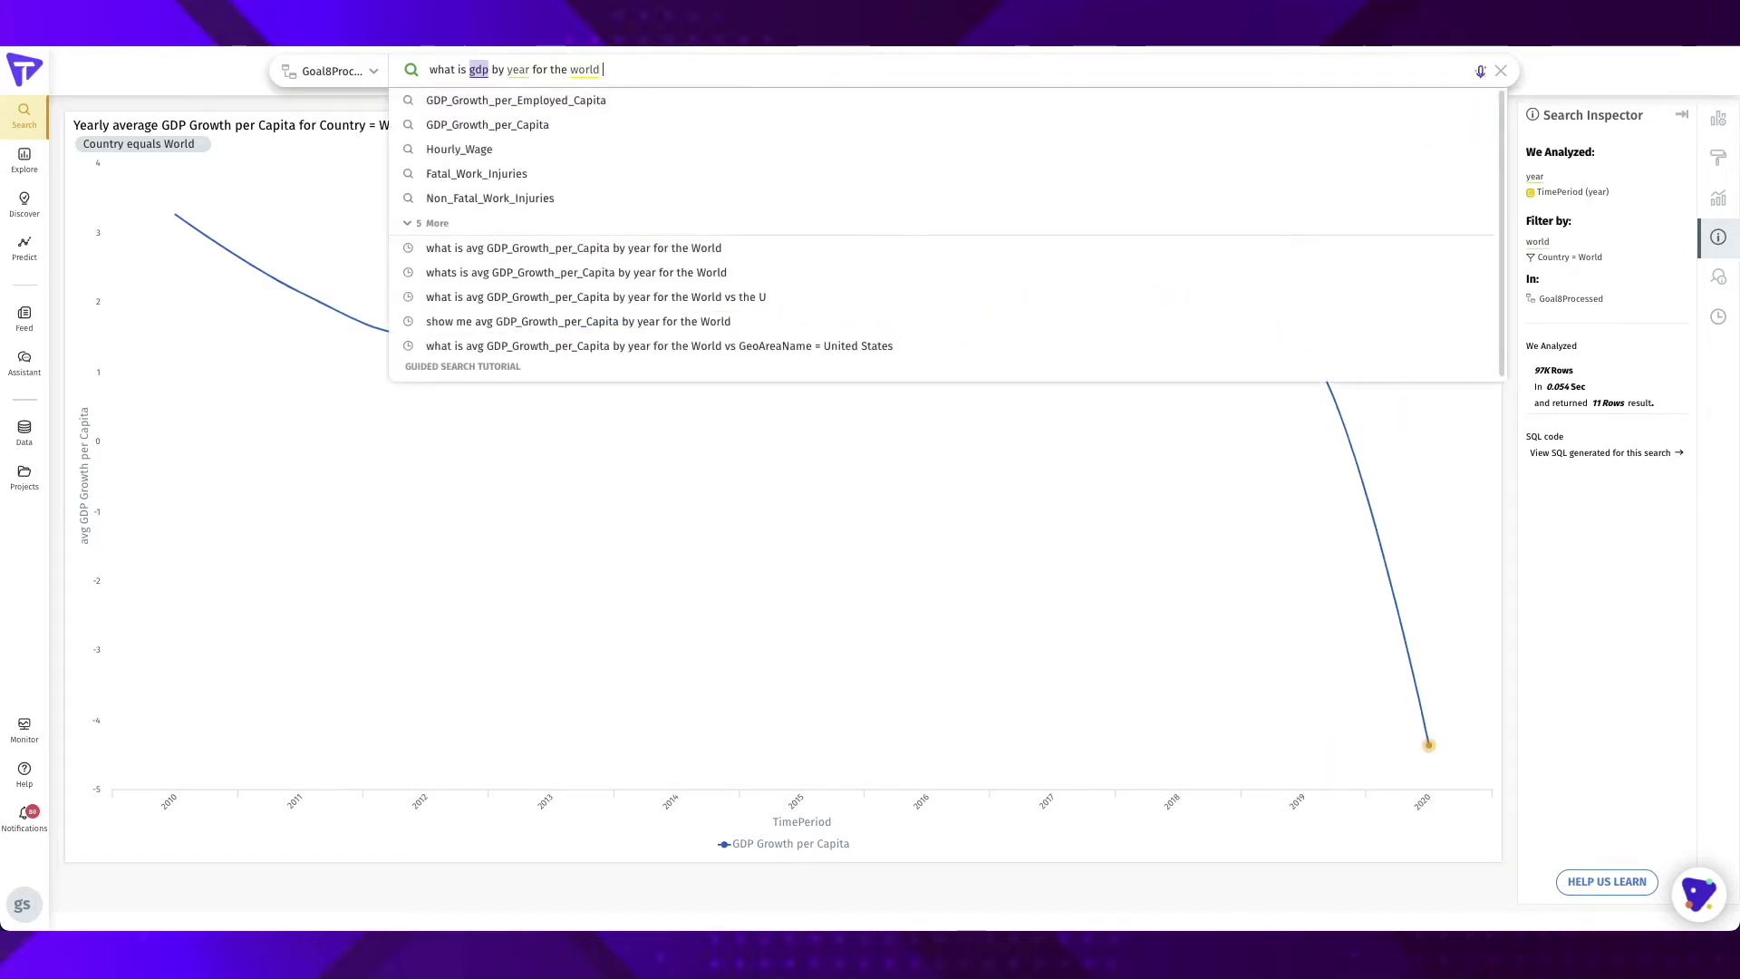
pyautogui.write('vs united states')
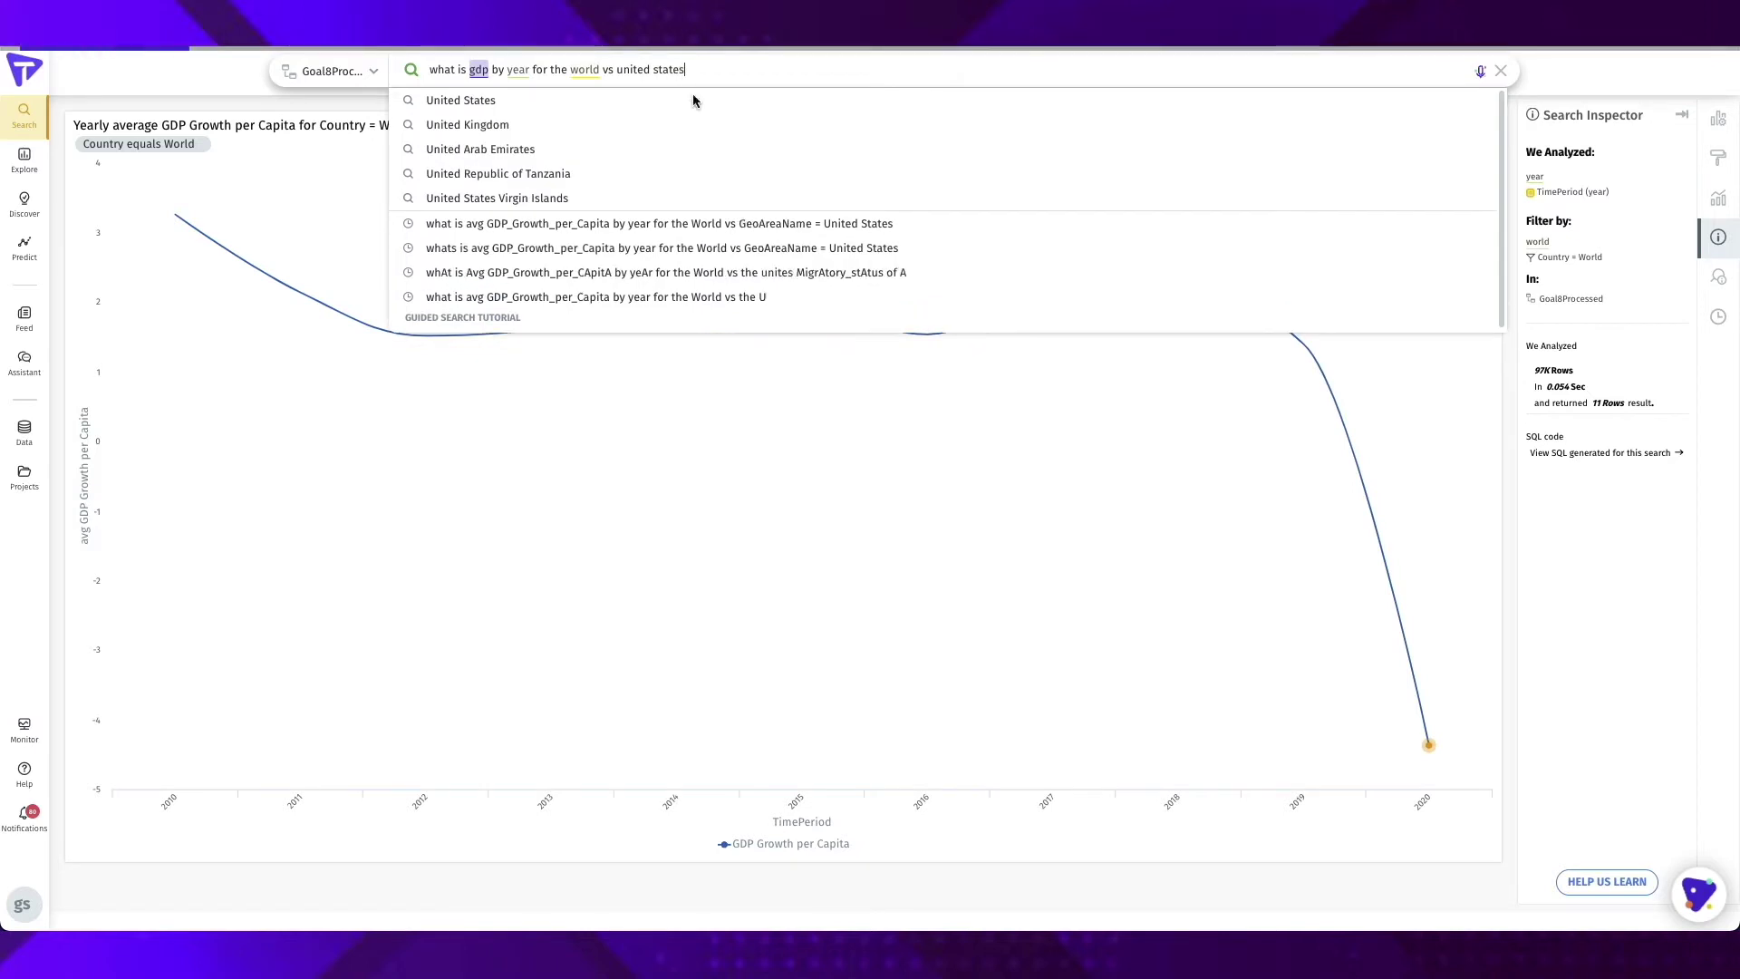
pyautogui.press('Return')
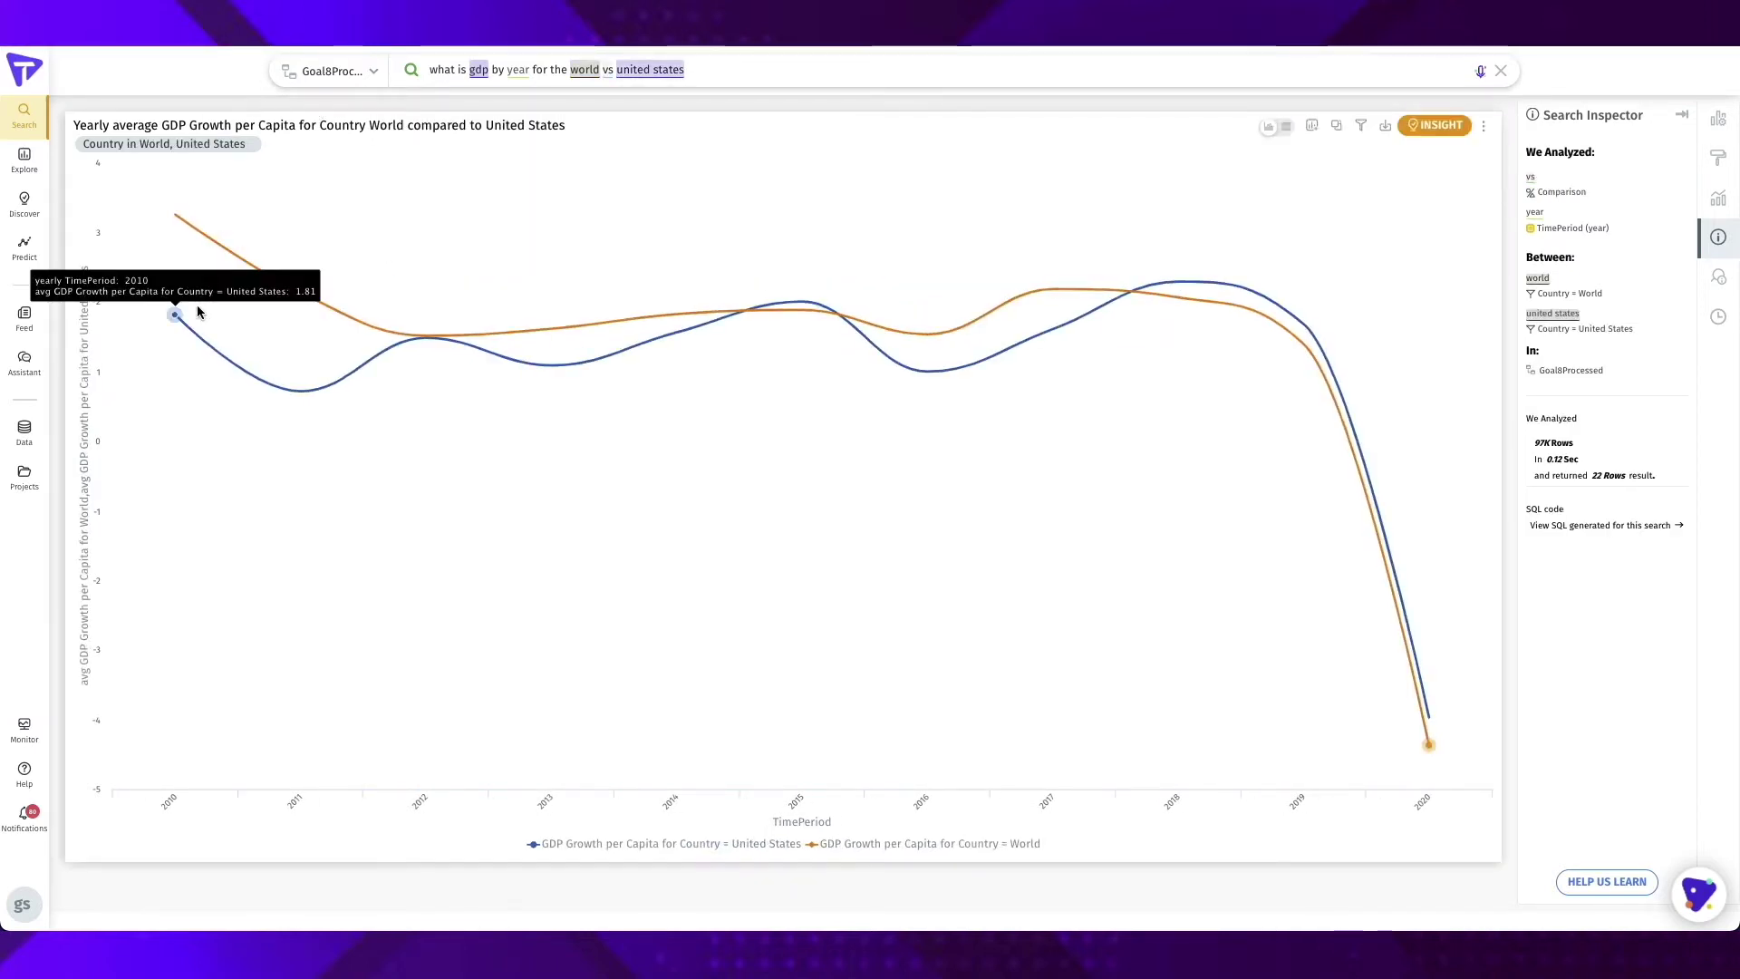
pyautogui.moveTo(518, 378)
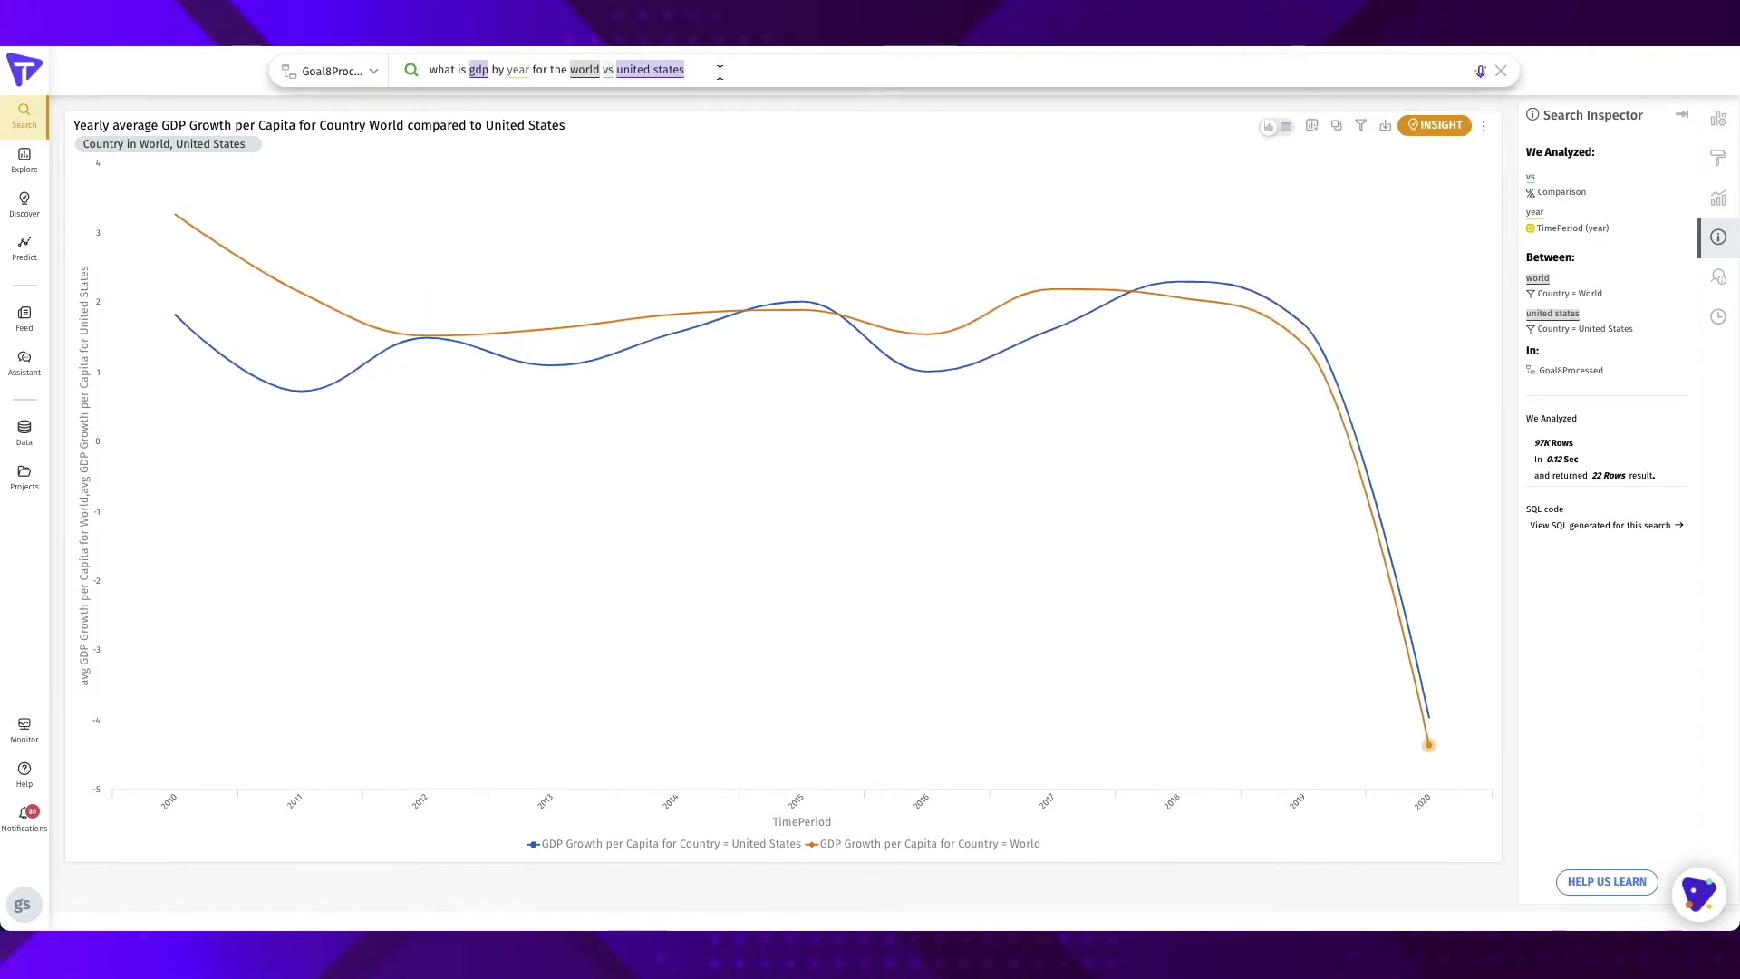
pyautogui.click(558, 71)
# Remove 'for the world vs united states' from the question and rerun the overall GDP by year chart
pyautogui.moveTo(568, 71); pyautogui.dragTo(532, 71)
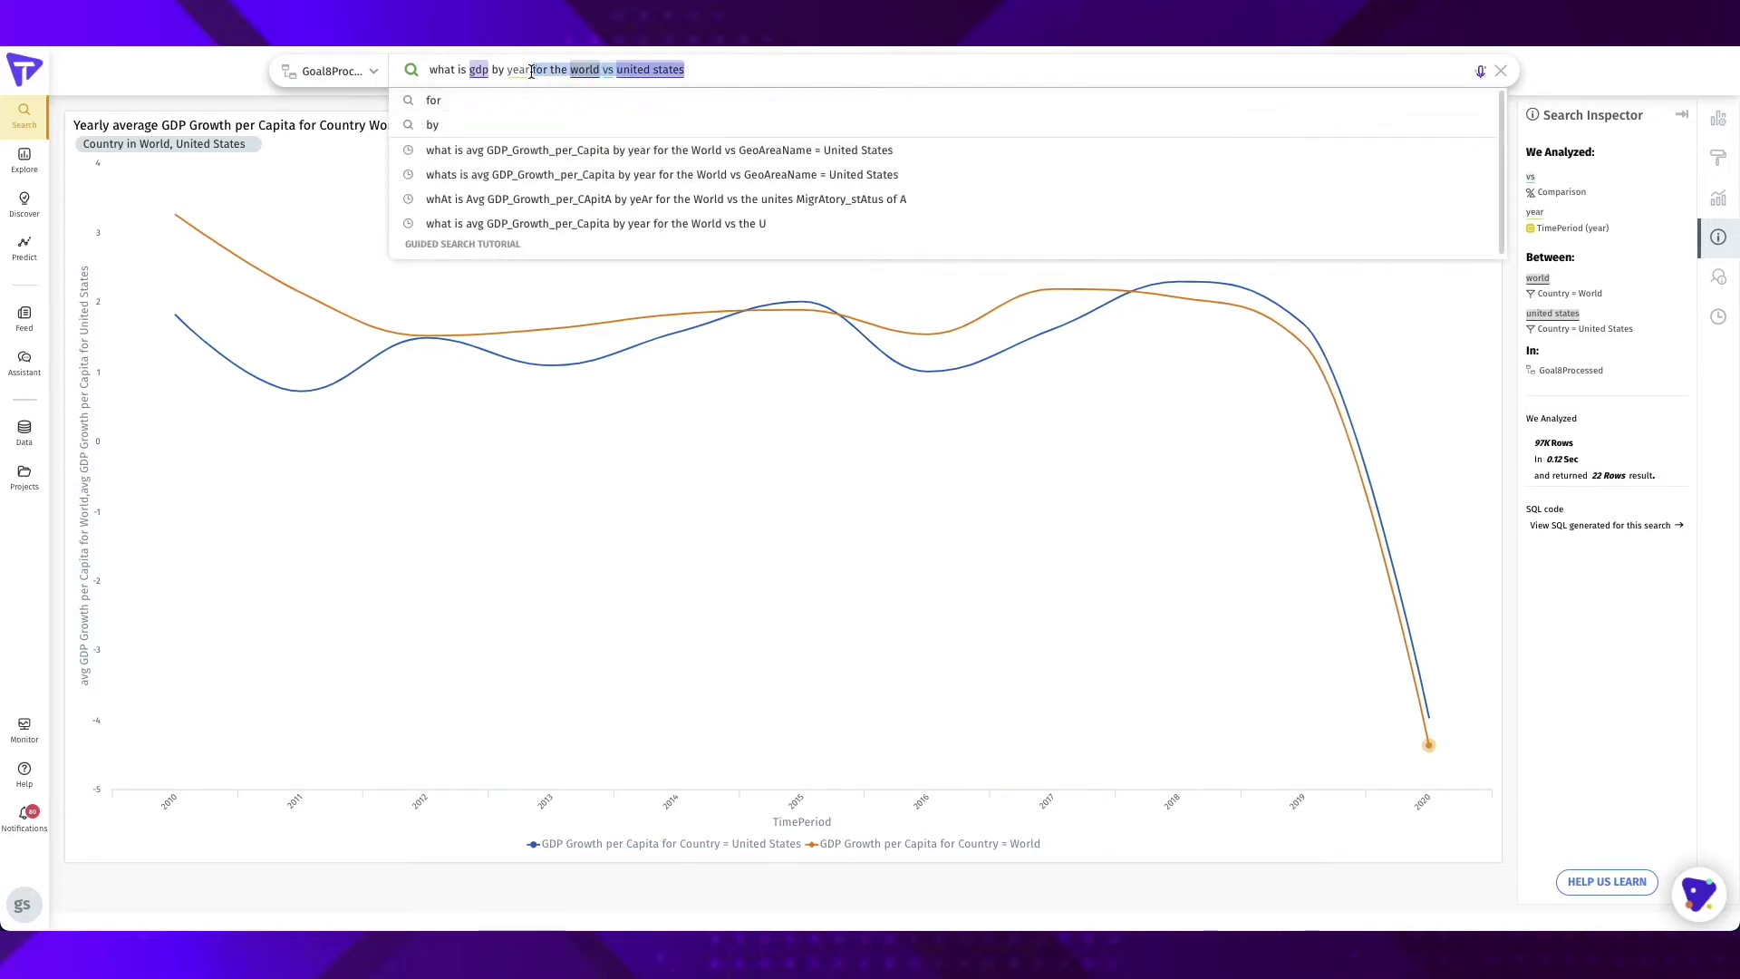
pyautogui.press('BackSpace')
pyautogui.press('Return')
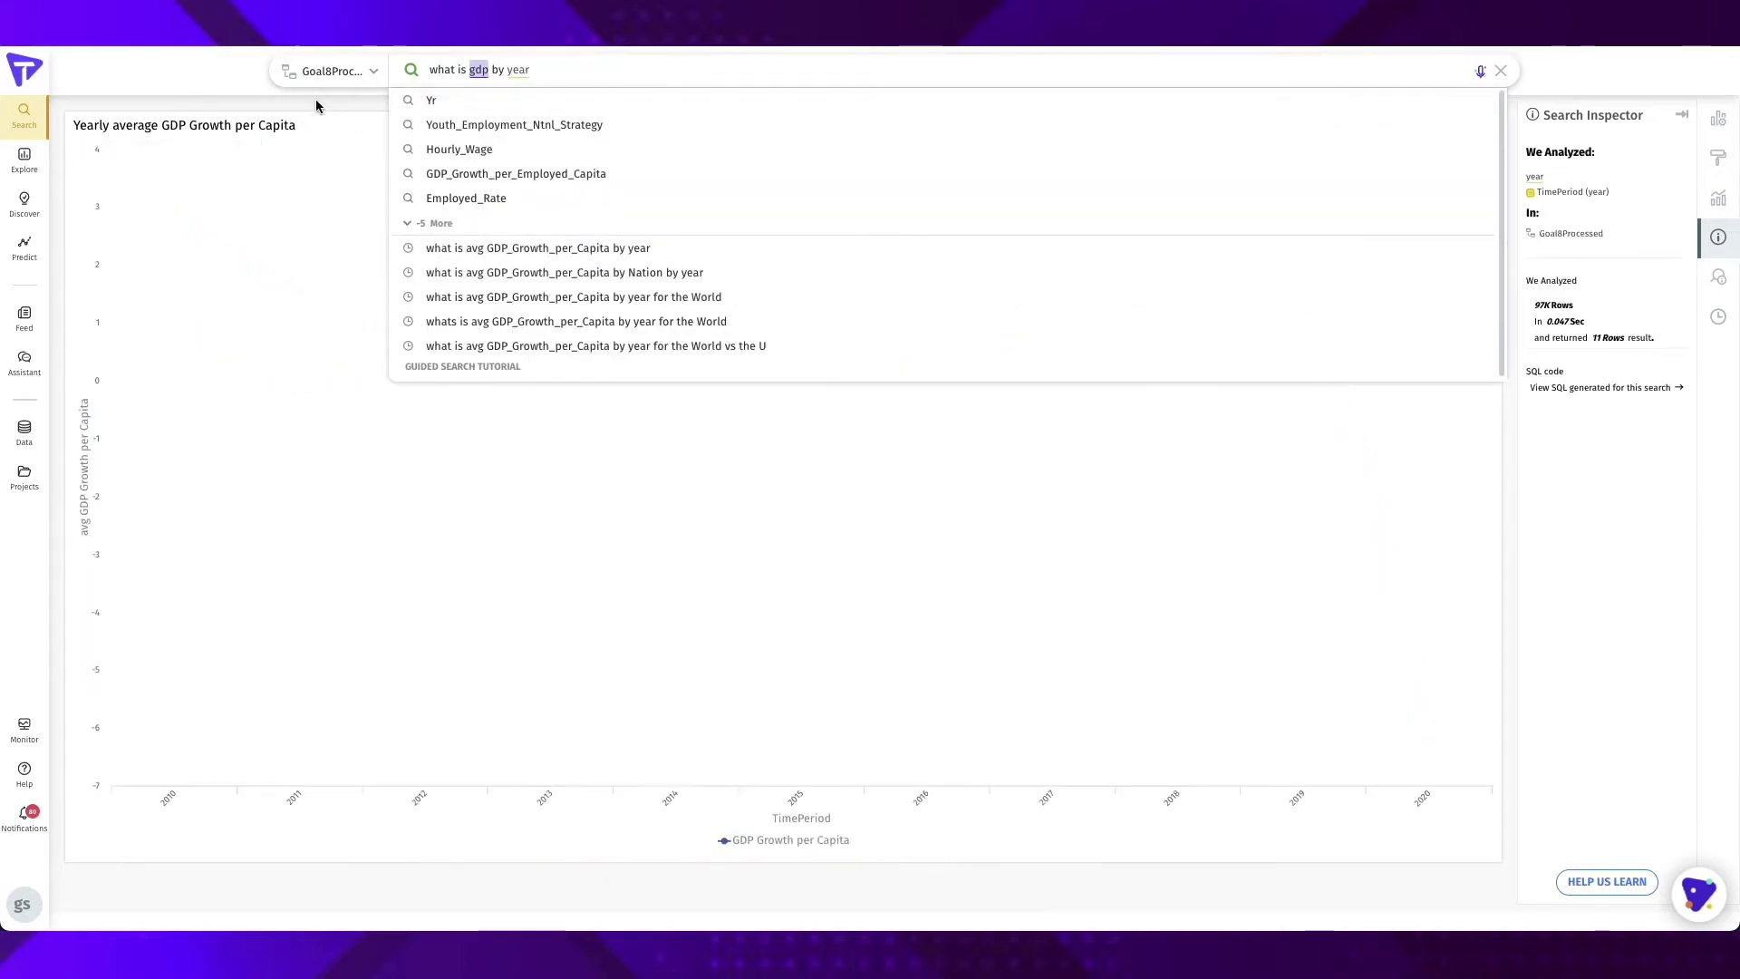
pyautogui.click(315, 105)
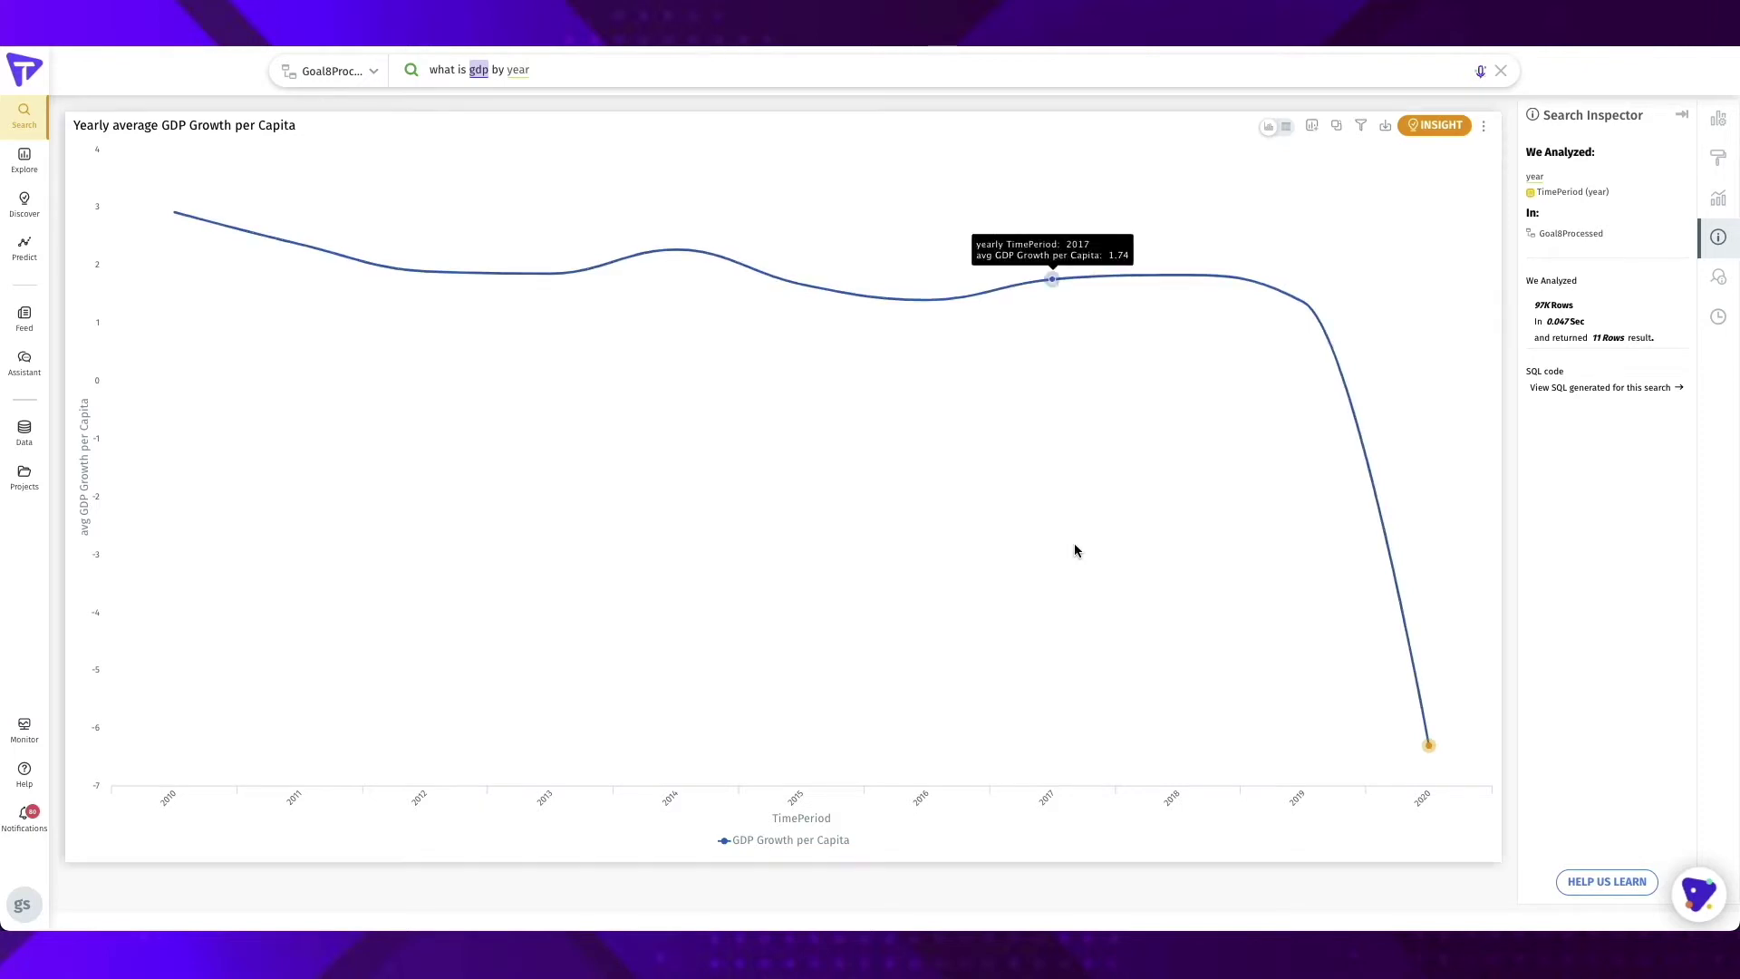
# Ask Understand WHY on the 2020 data point to explain its drop
pyautogui.moveTo(1465, 754)
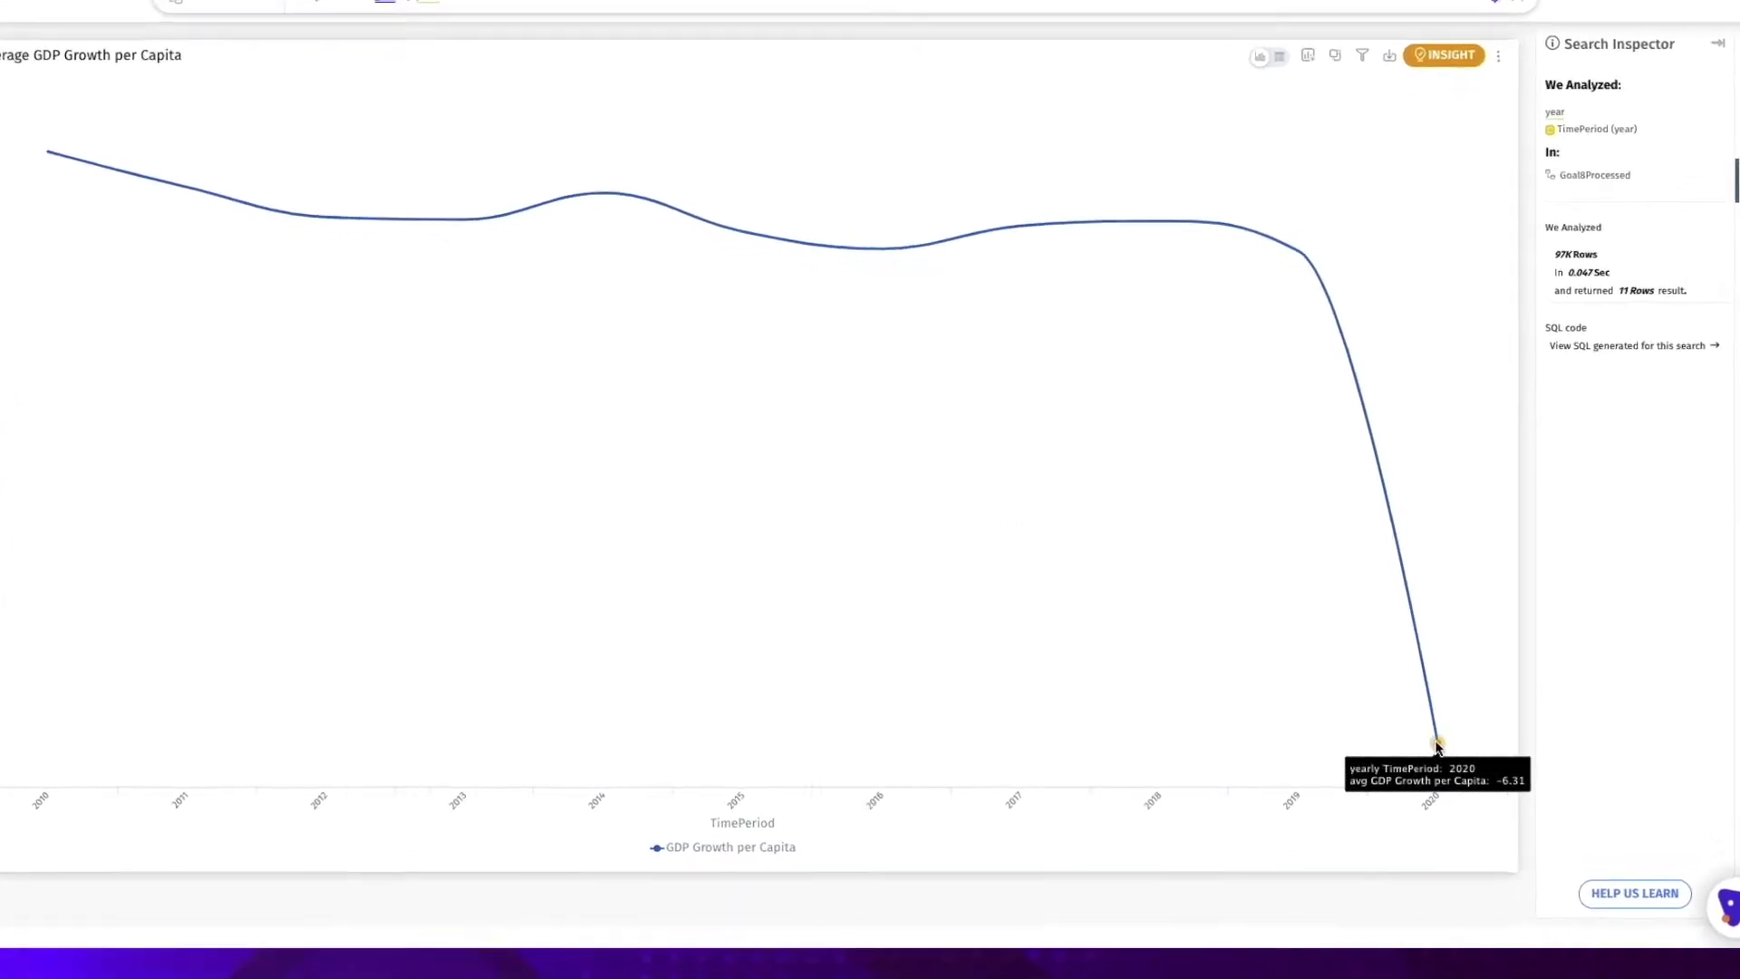
pyautogui.click(1429, 745)
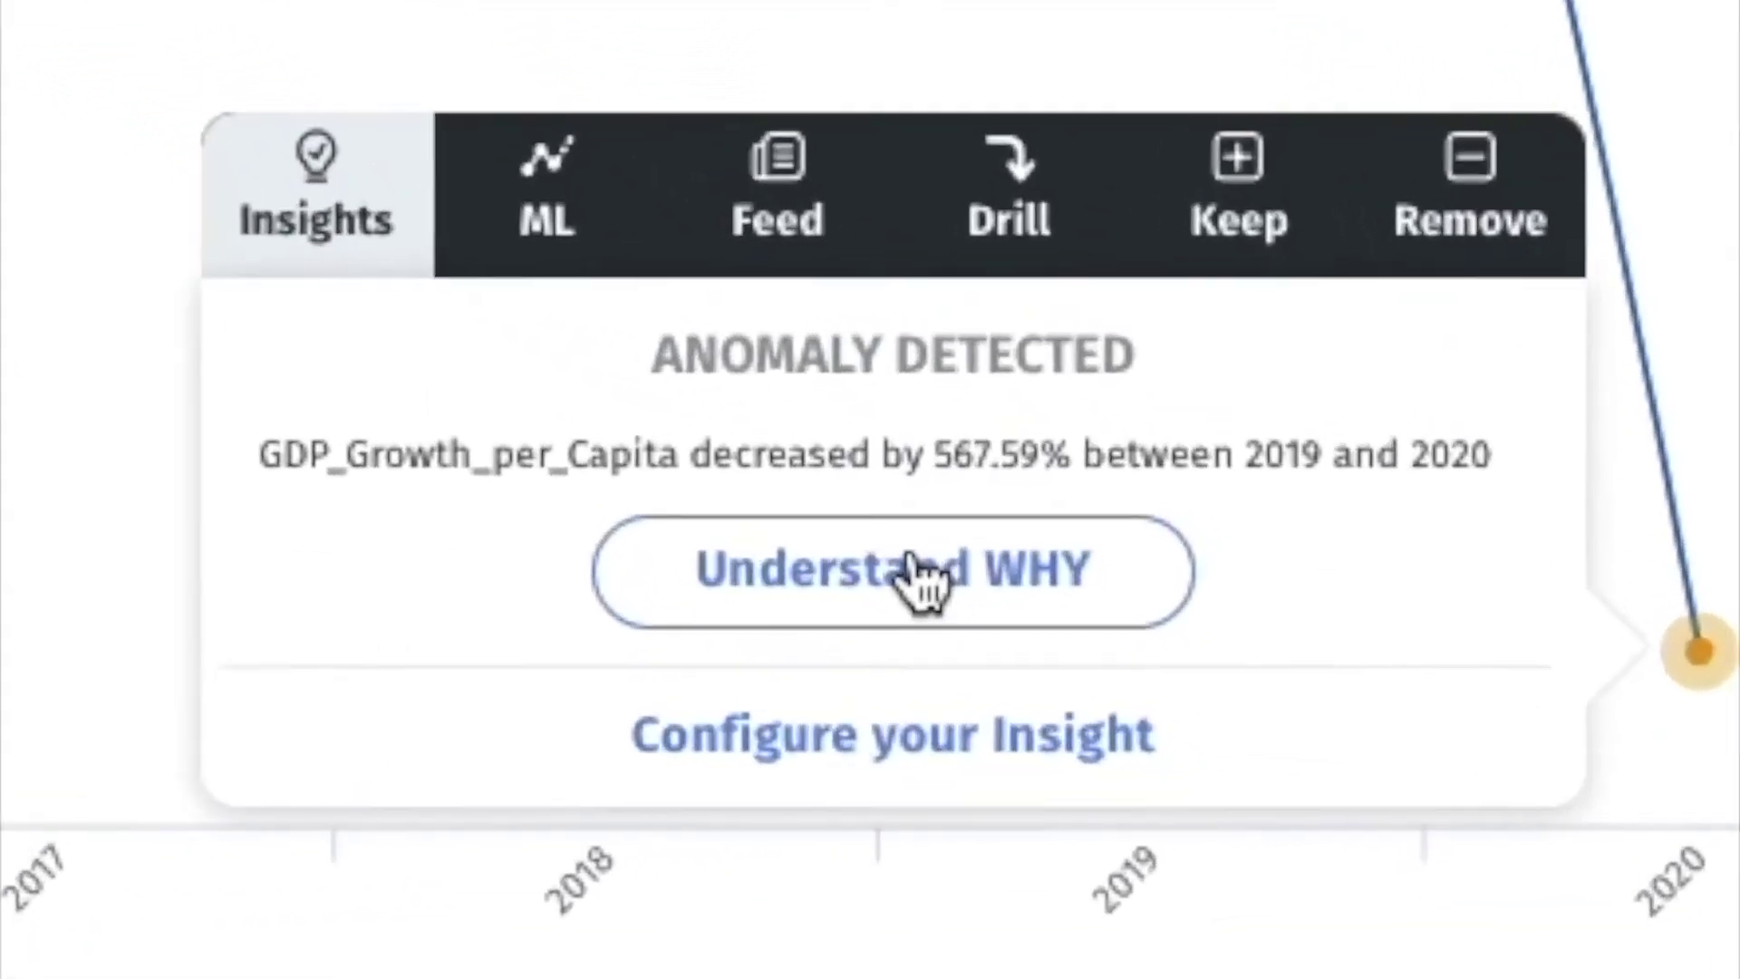
pyautogui.click(1198, 704)
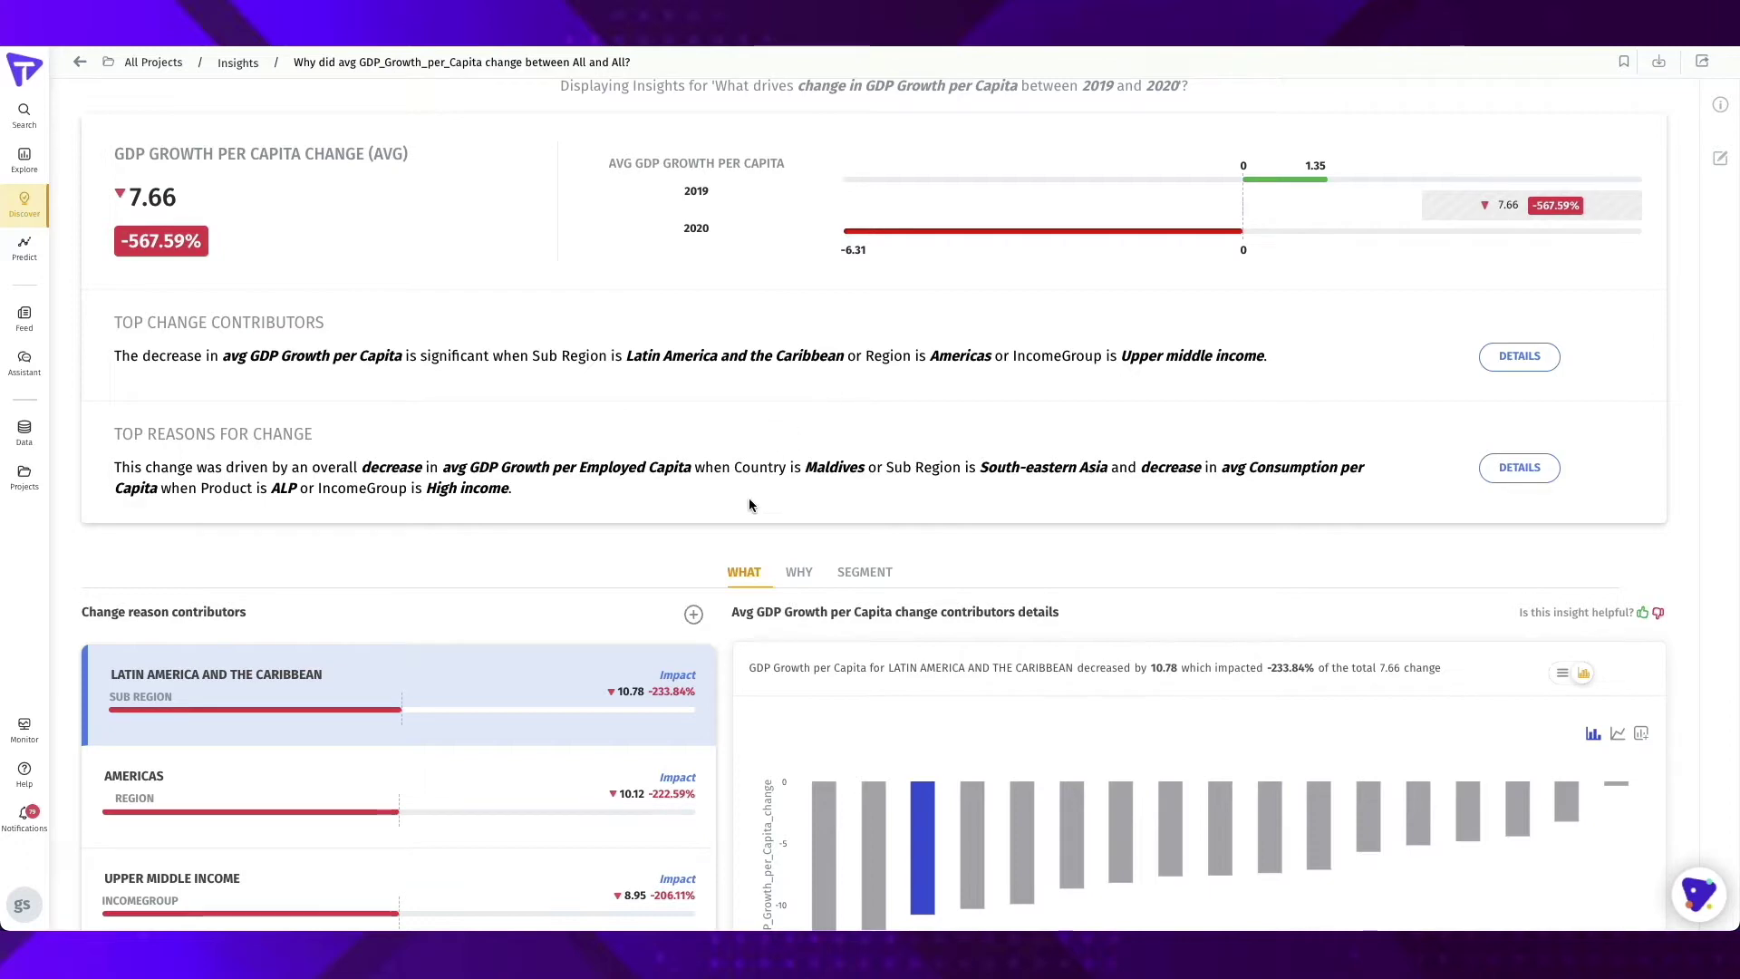
# Scroll down the Trend Based Insight to the Change reason contributors and their details chart
pyautogui.scroll(-1, 722, 533)
pyautogui.moveTo(302, 589)
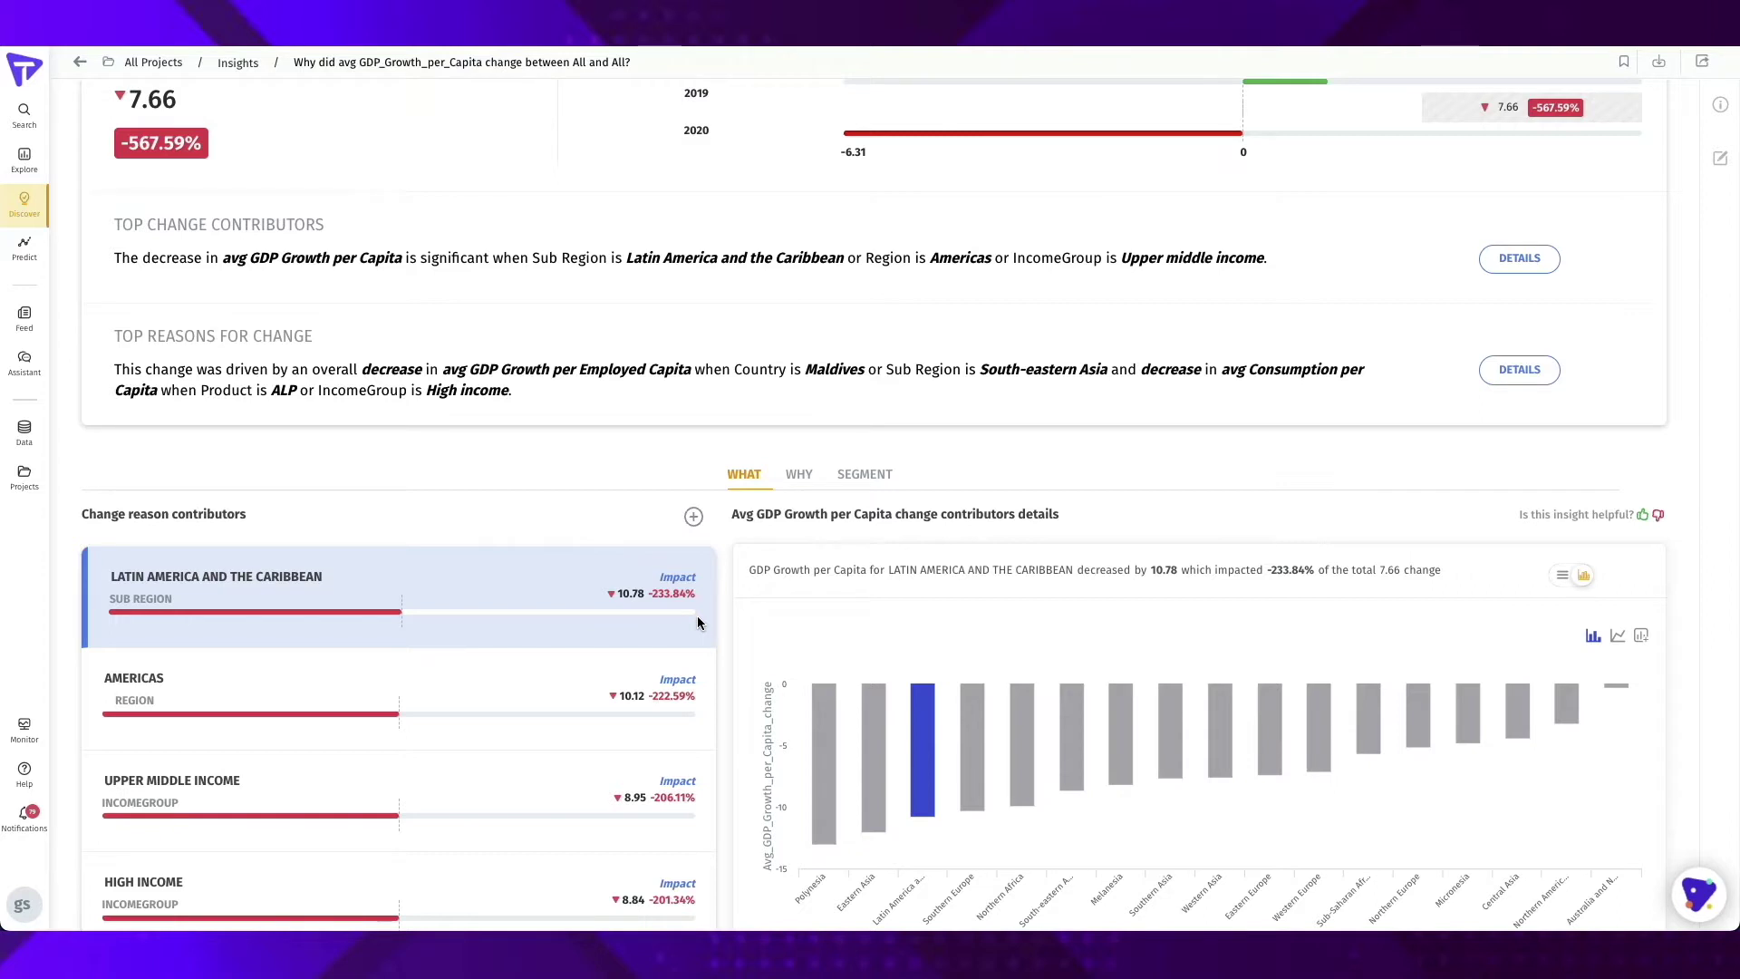
pyautogui.scroll(-1, 926, 679)
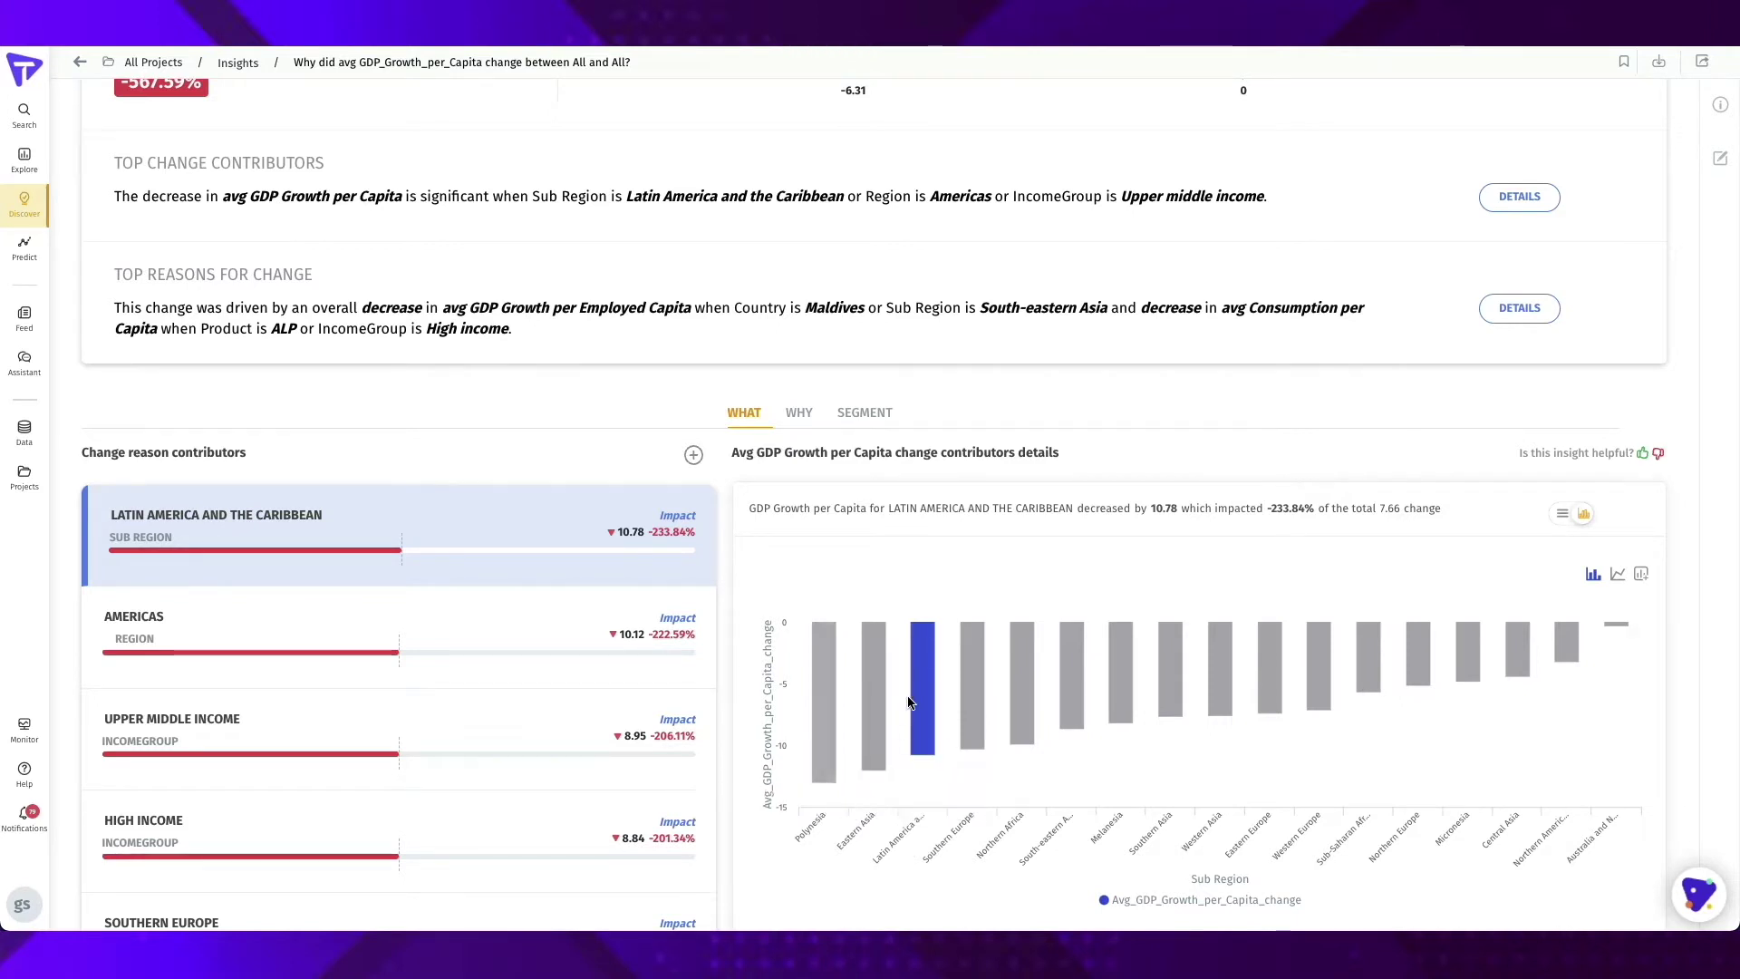
pyautogui.moveTo(914, 694)
# Show the Latin America and the Caribbean contributors as a table with IncomeGroup expanded, then scroll back up
pyautogui.click(1561, 515)
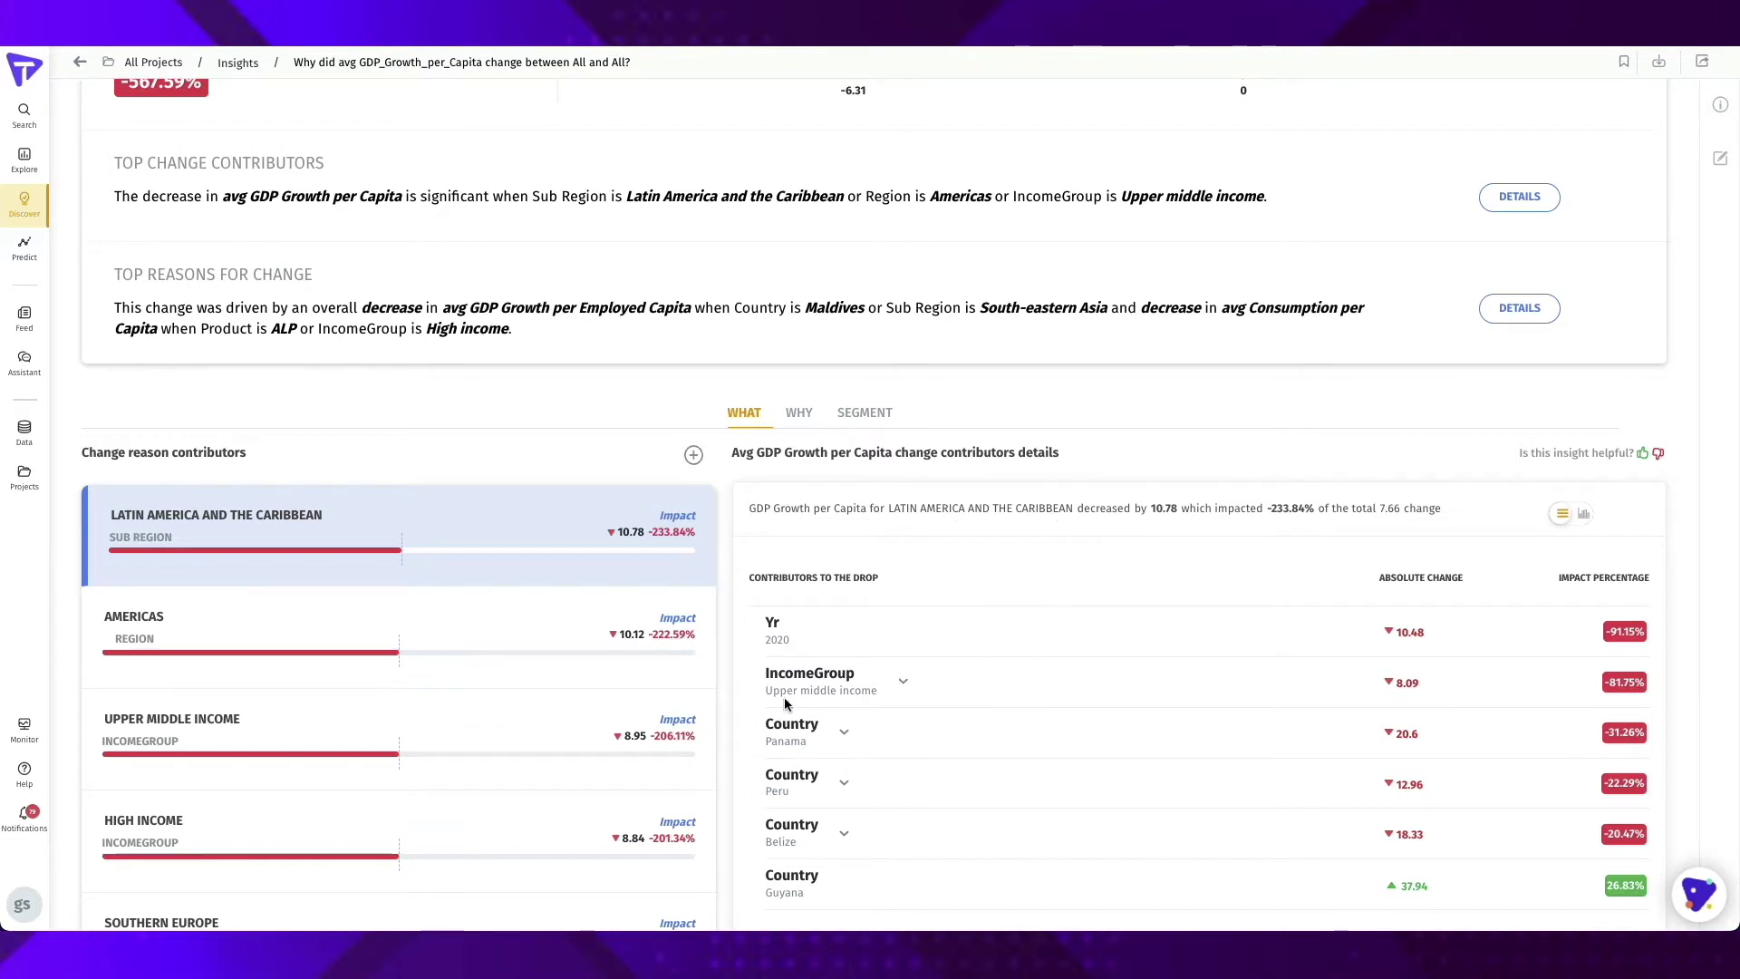
pyautogui.click(903, 683)
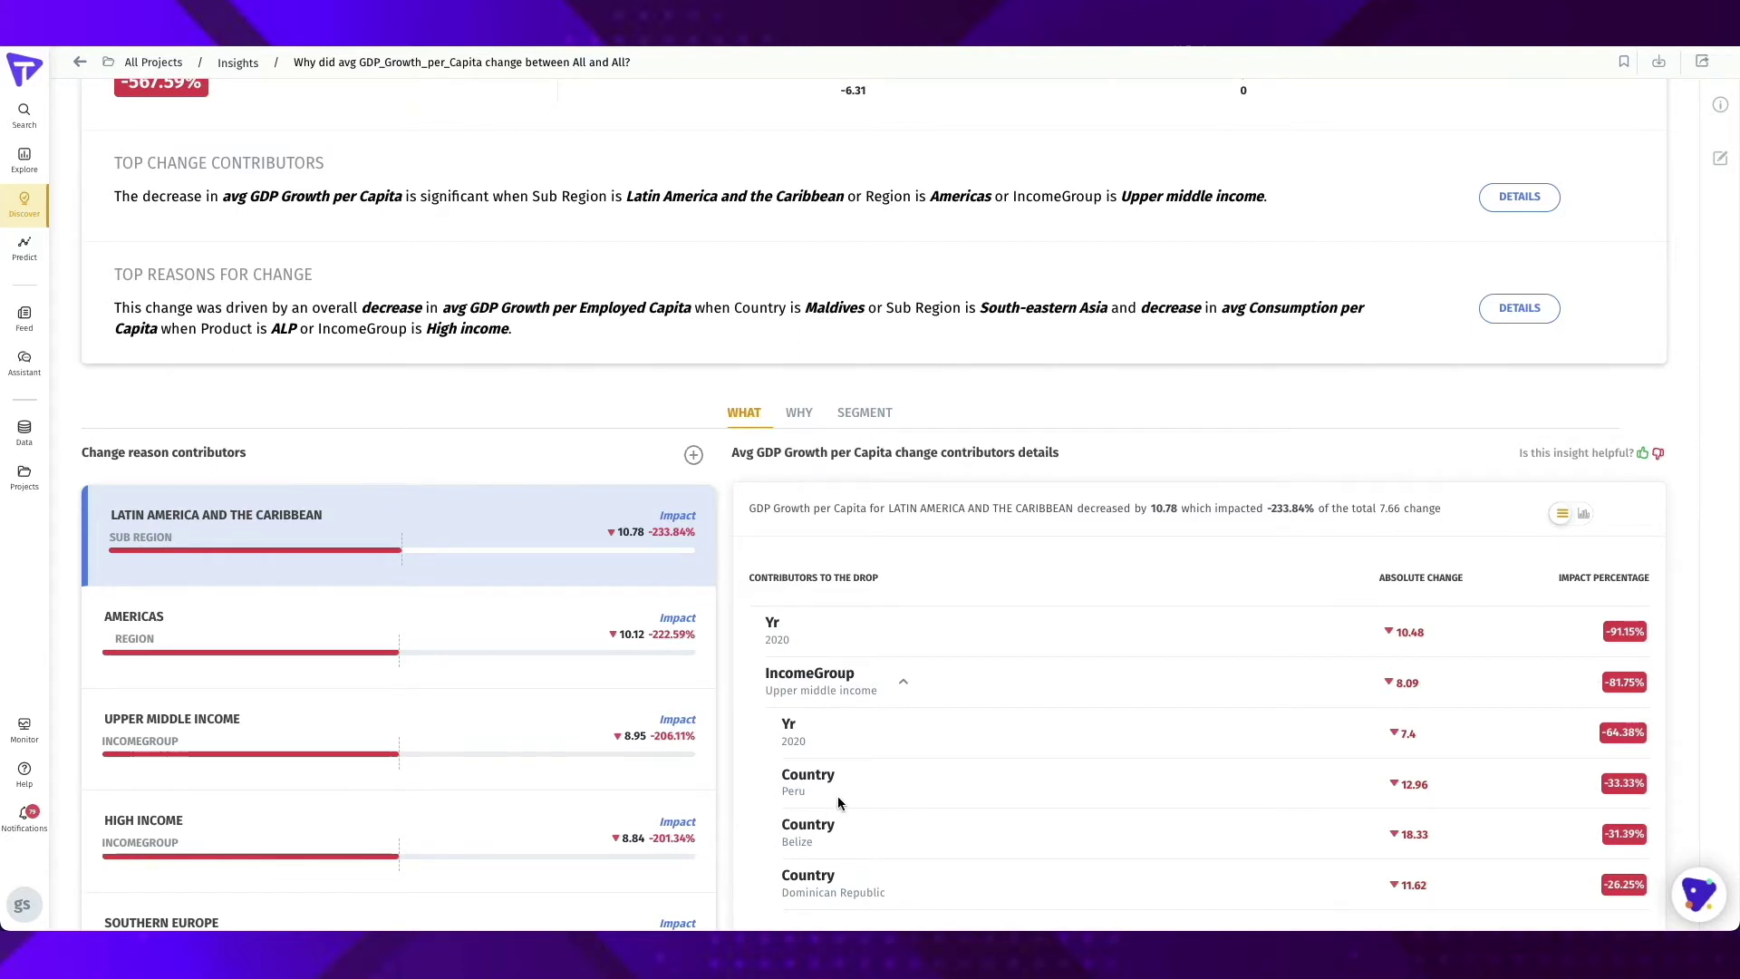
pyautogui.scroll(1, 720, 557)
pyautogui.scroll(1, 722, 563)
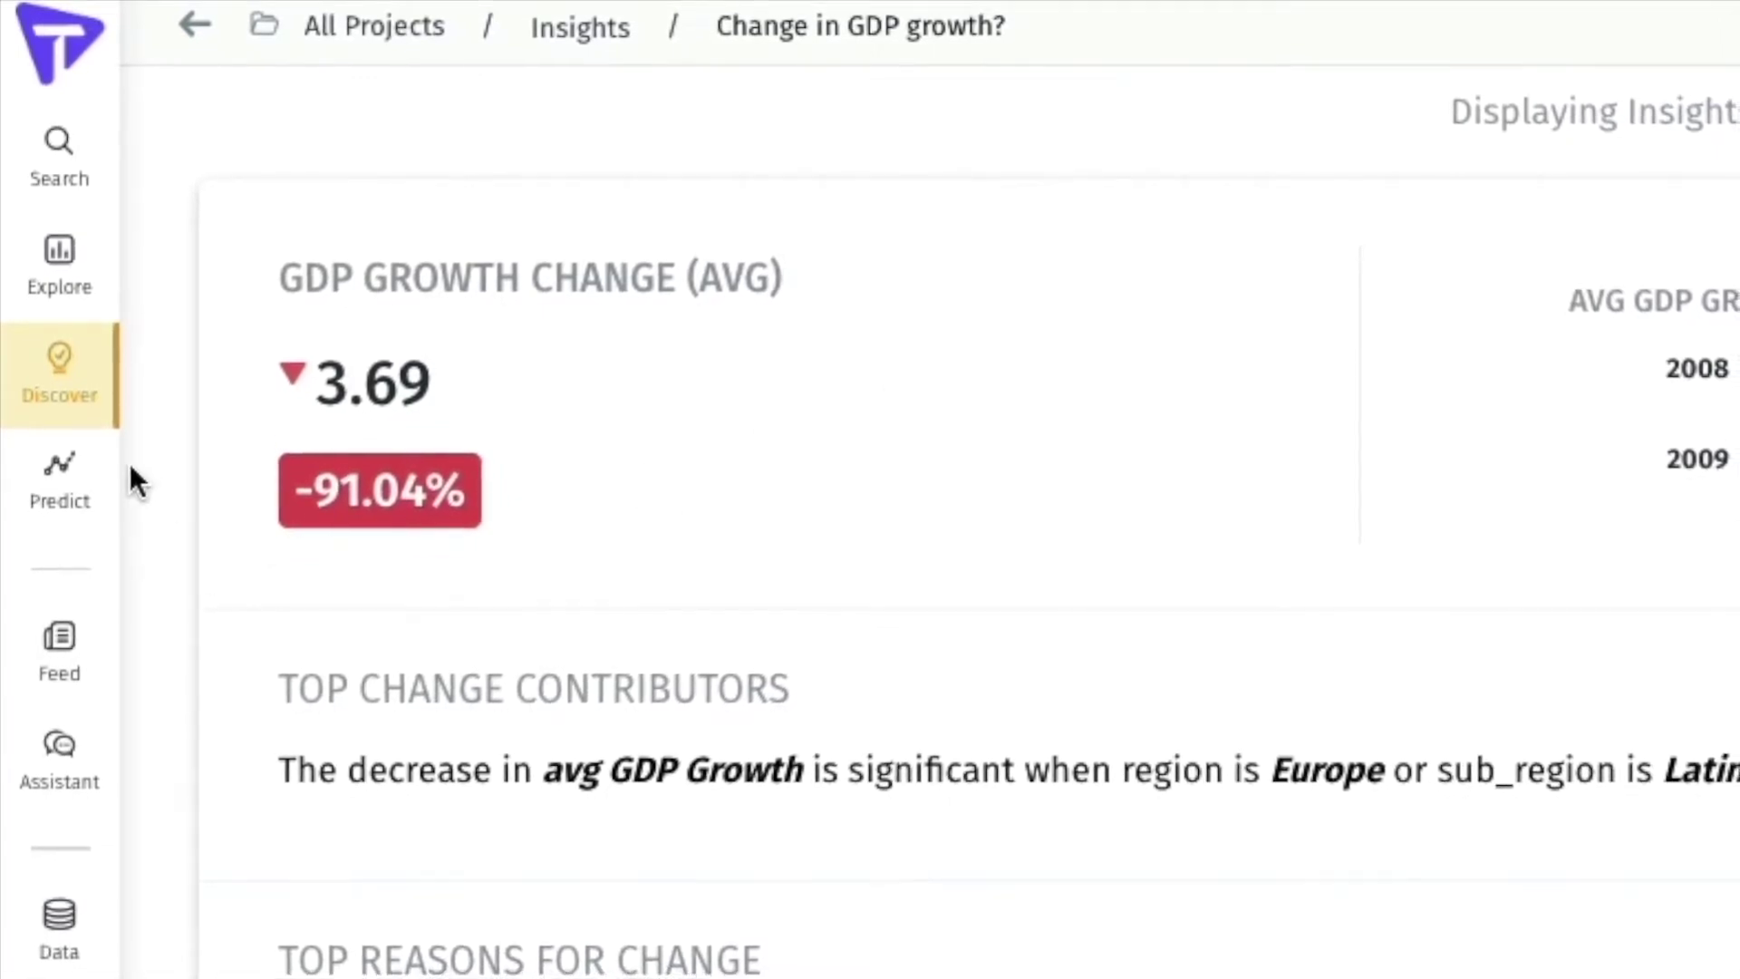
# Create a new POINT-N-CLICK prediction on the ESGData_Feed business view, then return to Search
pyautogui.click(59, 473)
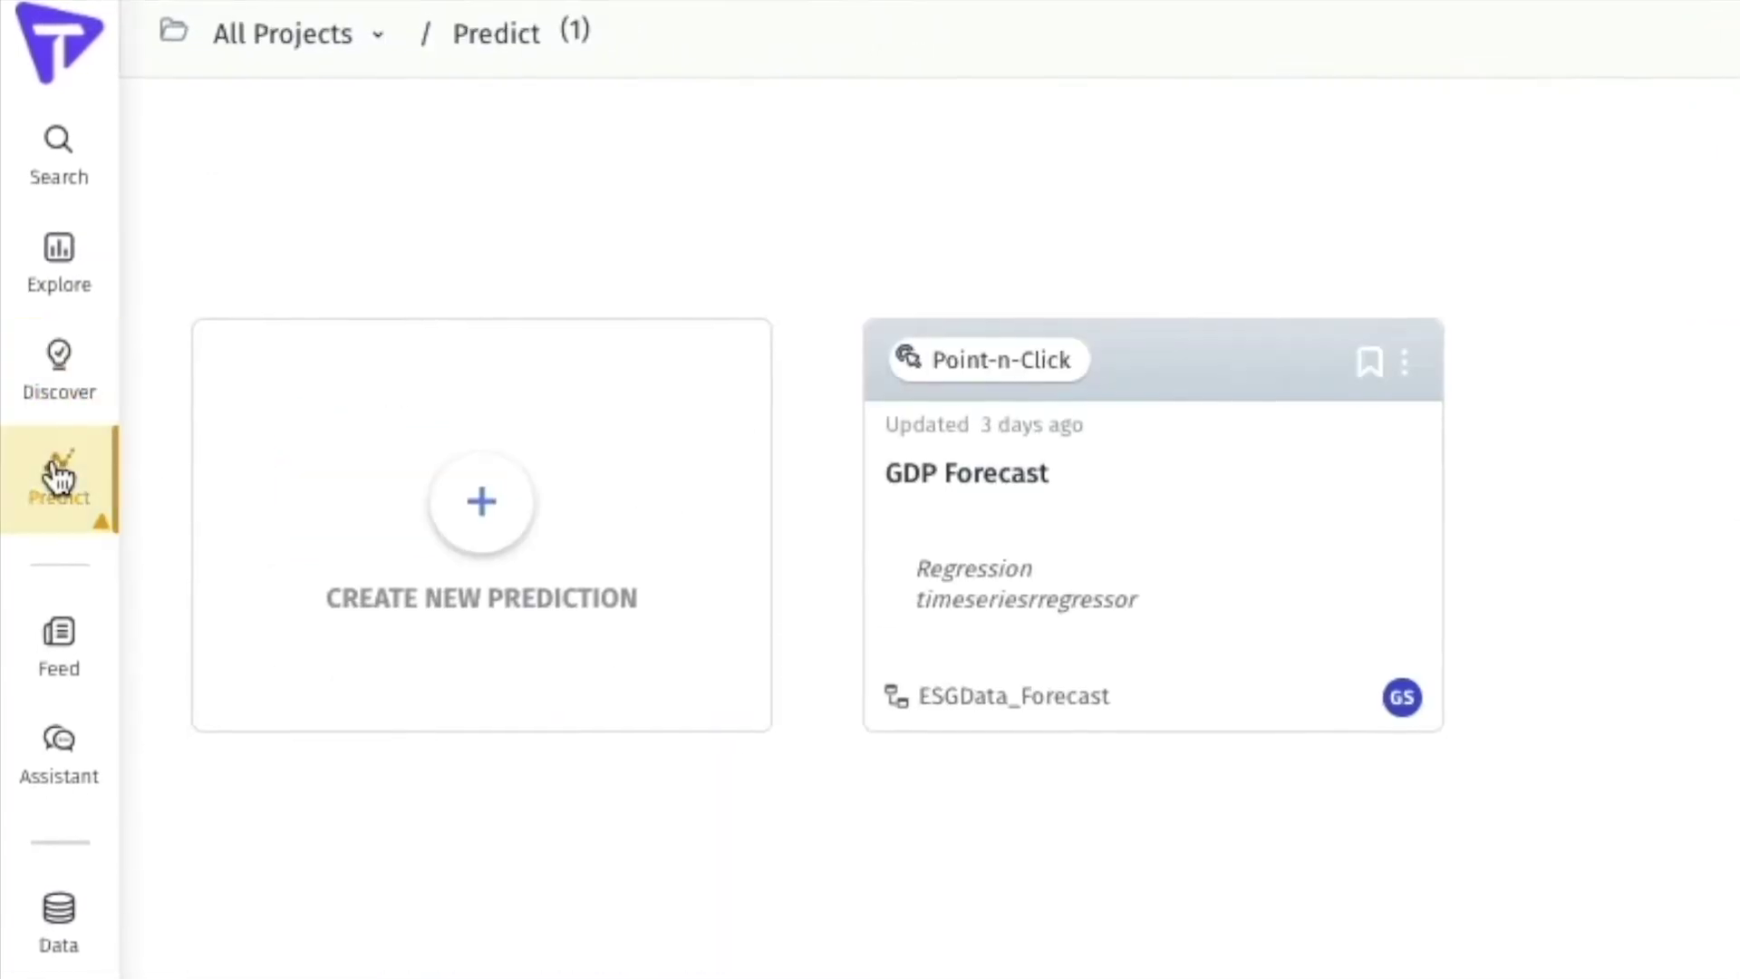
pyautogui.click(481, 501)
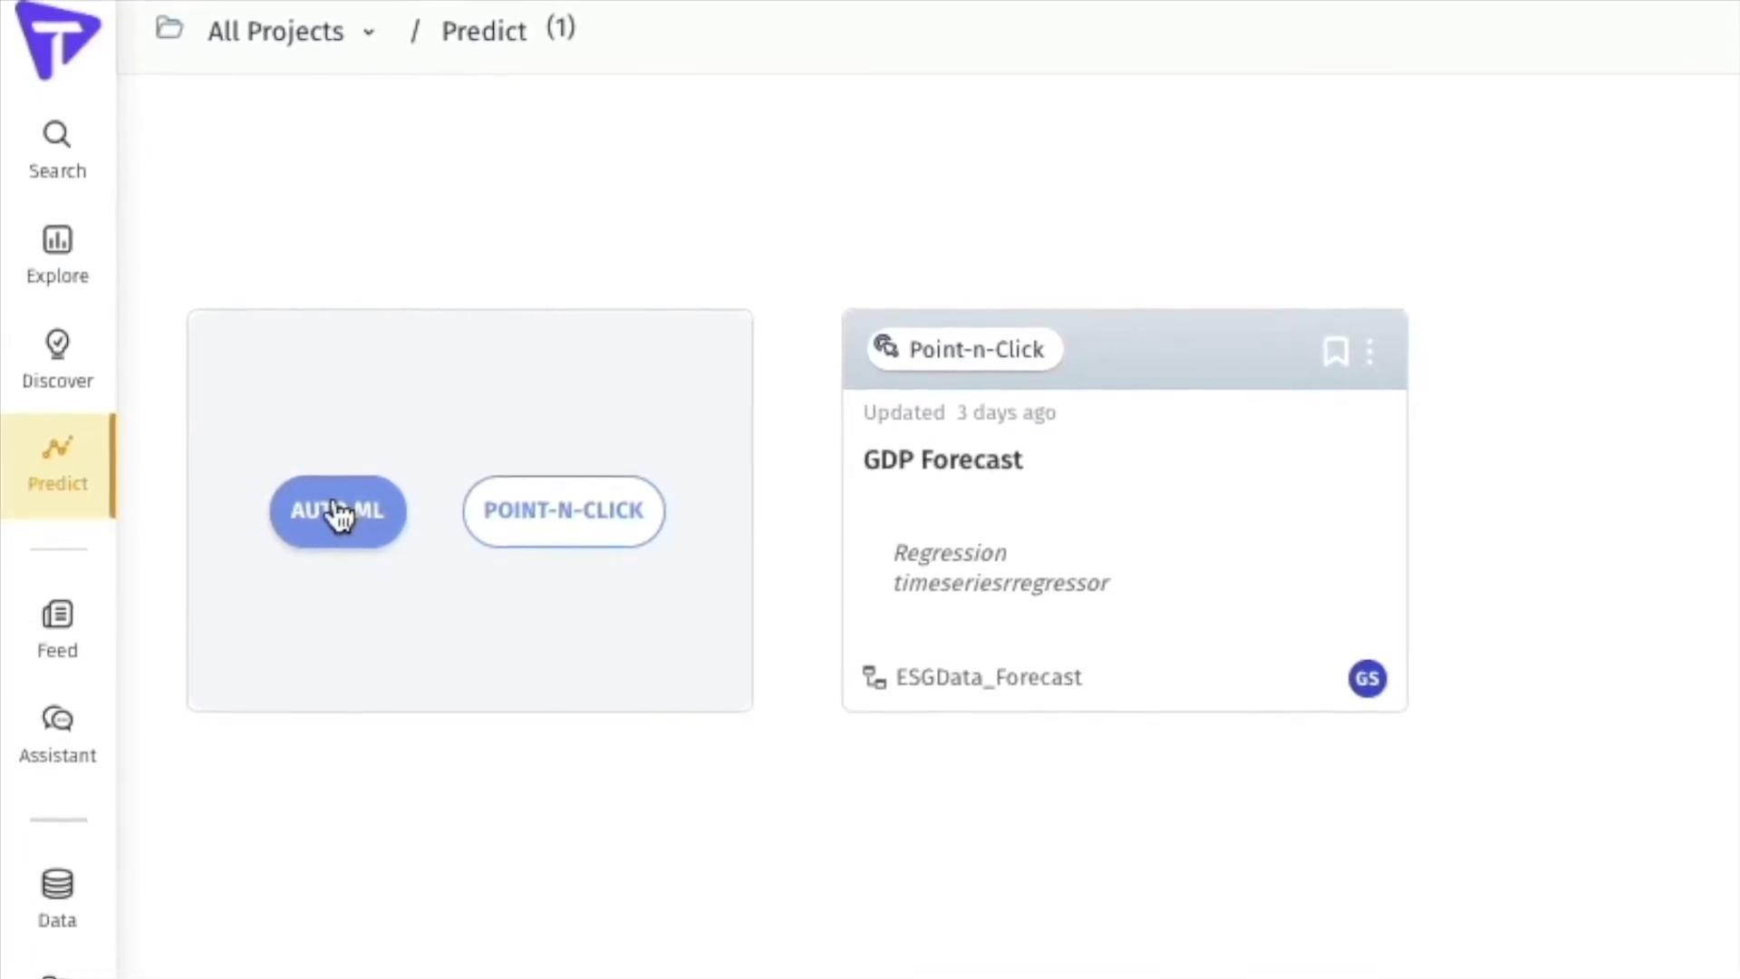
pyautogui.click(576, 504)
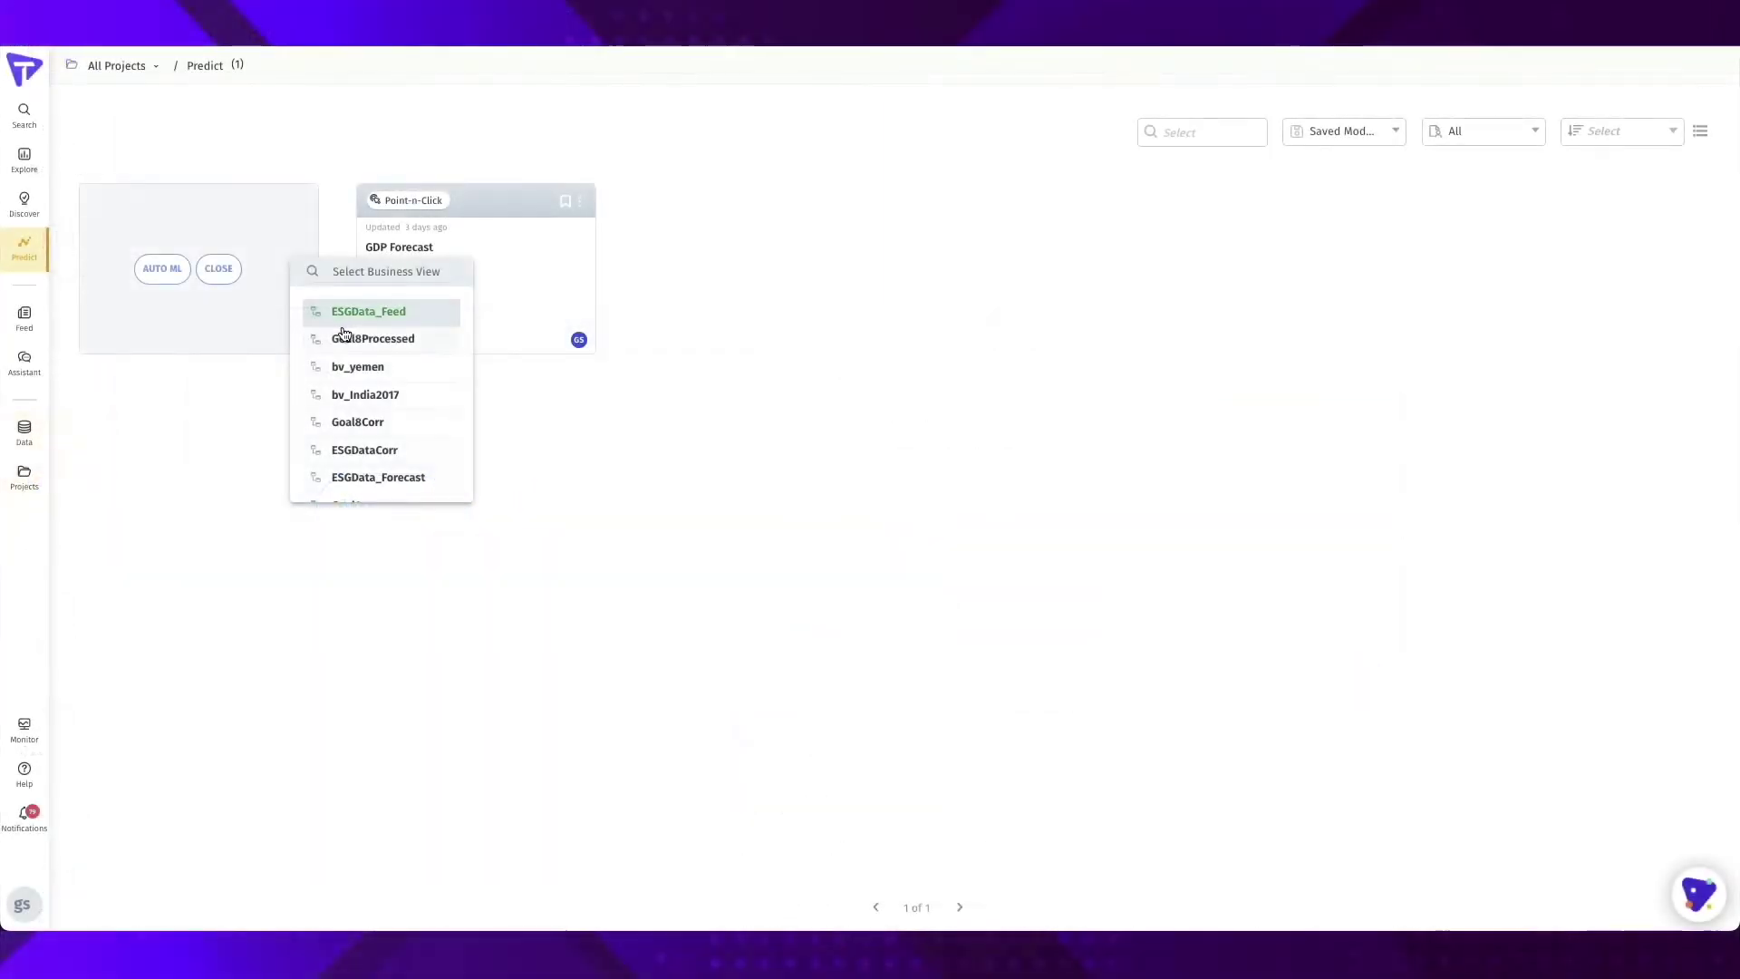
pyautogui.click(337, 318)
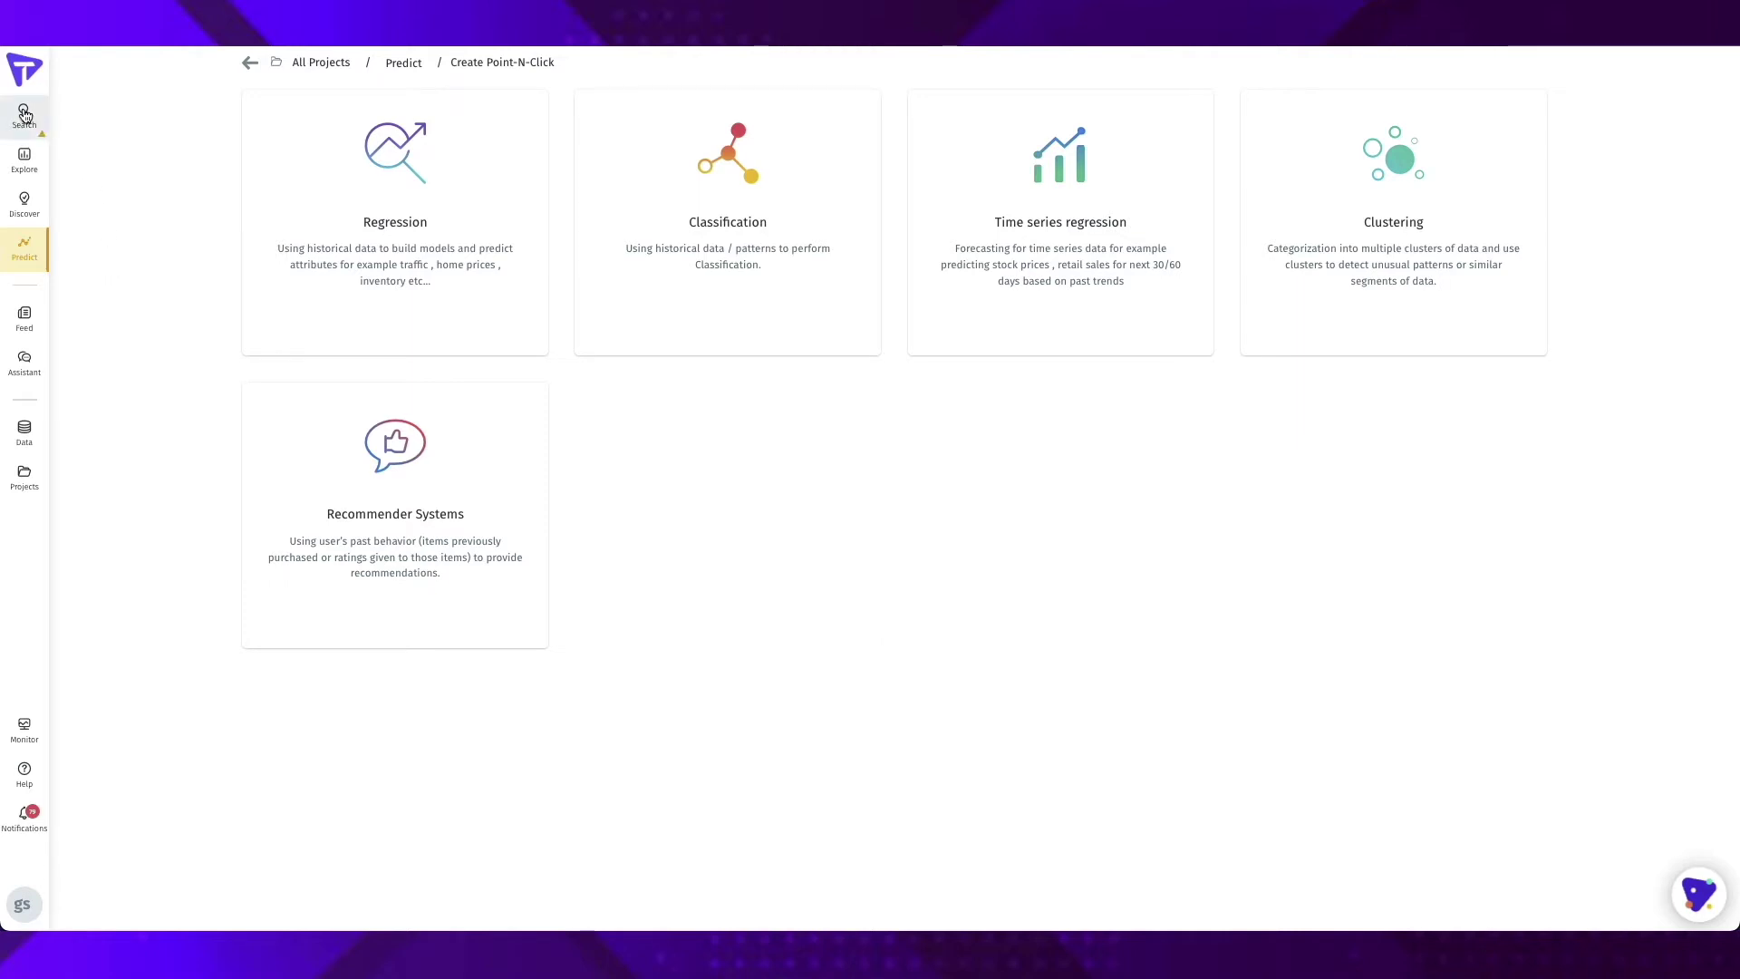
pyautogui.click(24, 115)
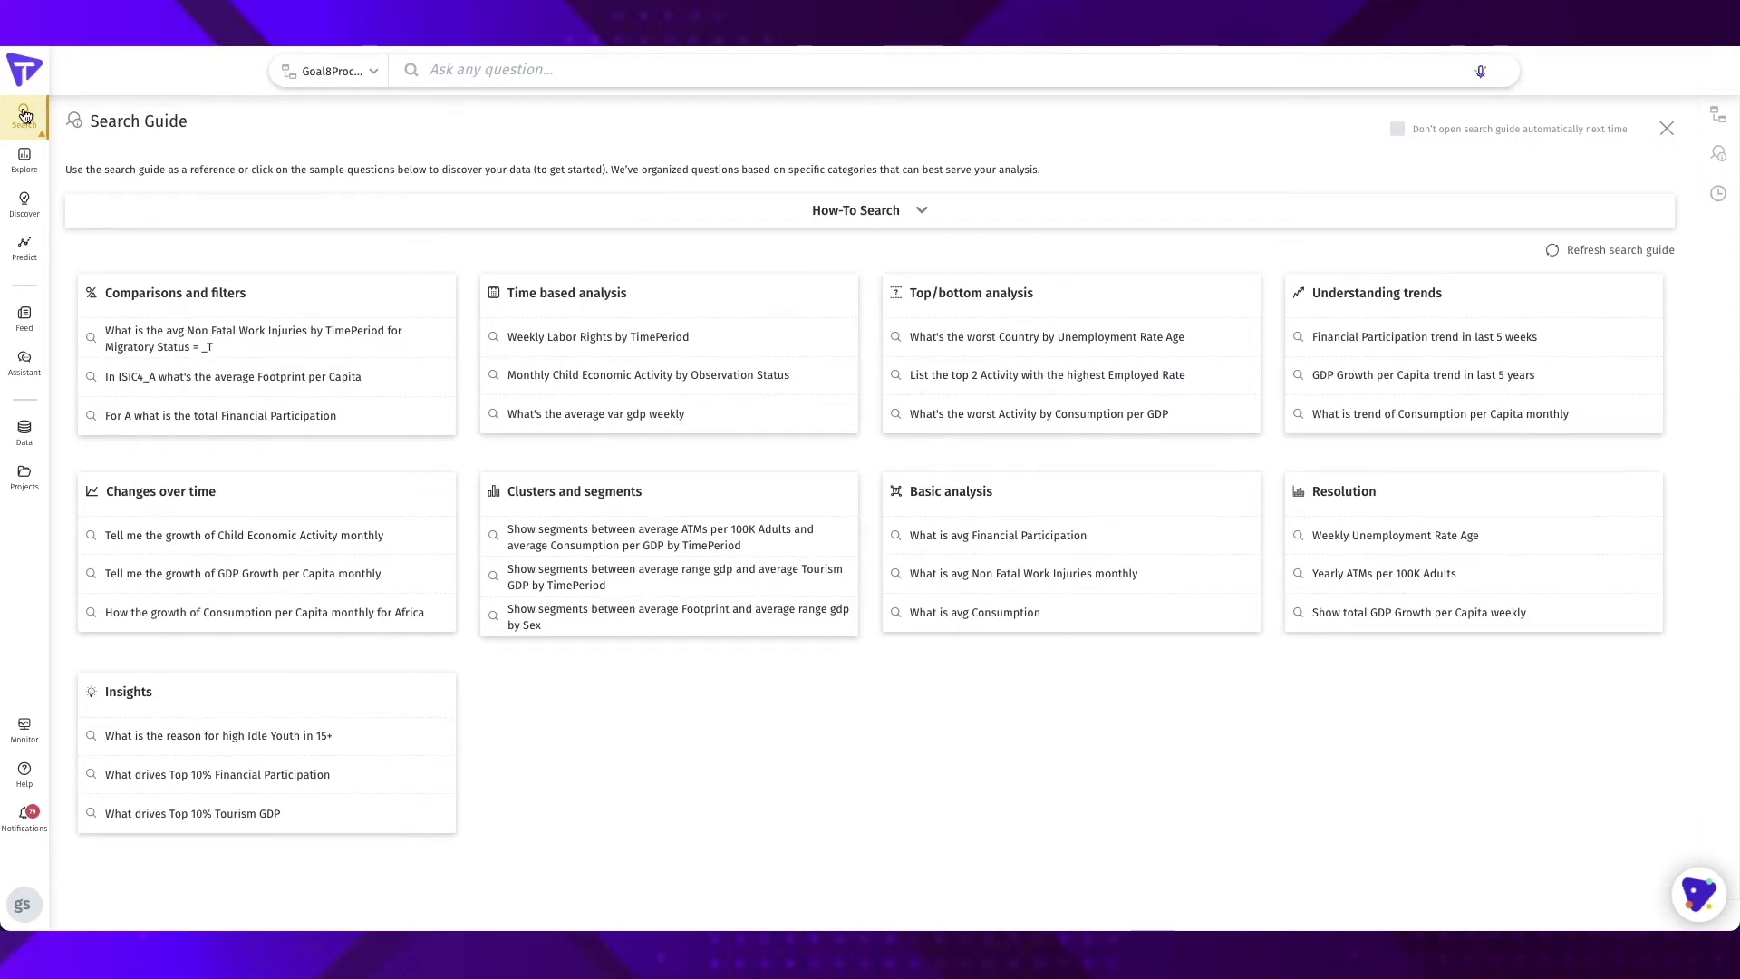
# Chart 'what is financial particpation rate and employment rate by nation', then start rewording it to gdp
pyautogui.click(444, 77)
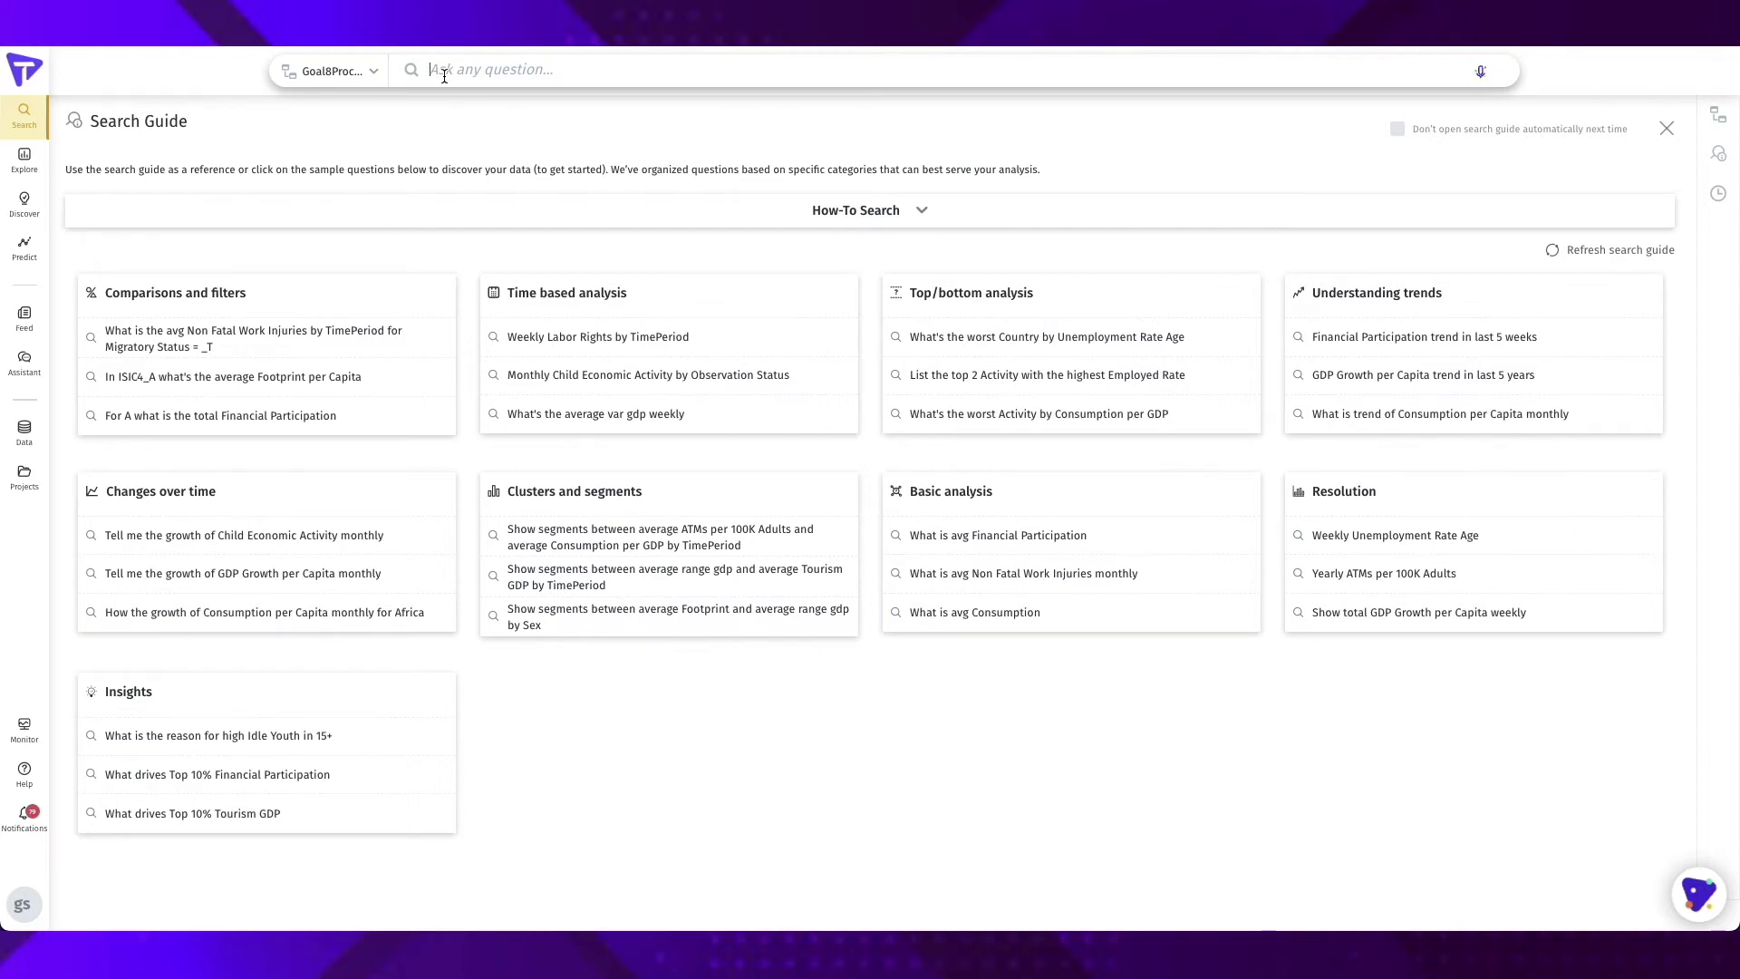
pyautogui.write('what is financial particp')
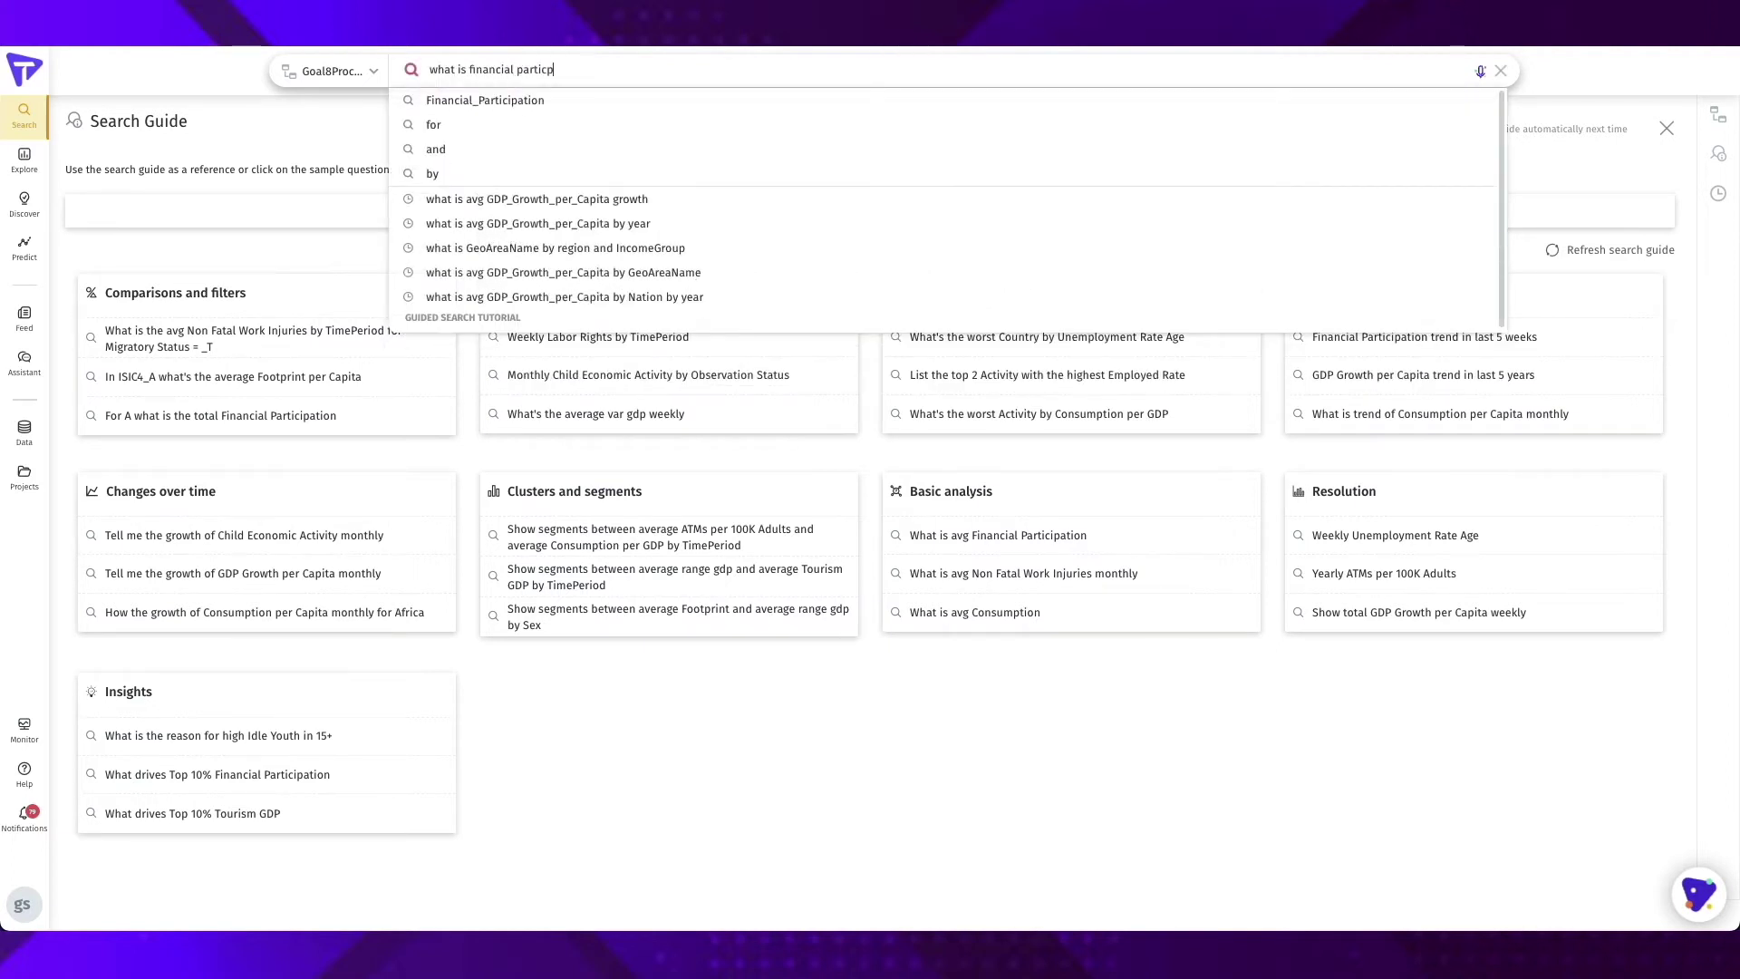
pyautogui.write('ation rate and ')
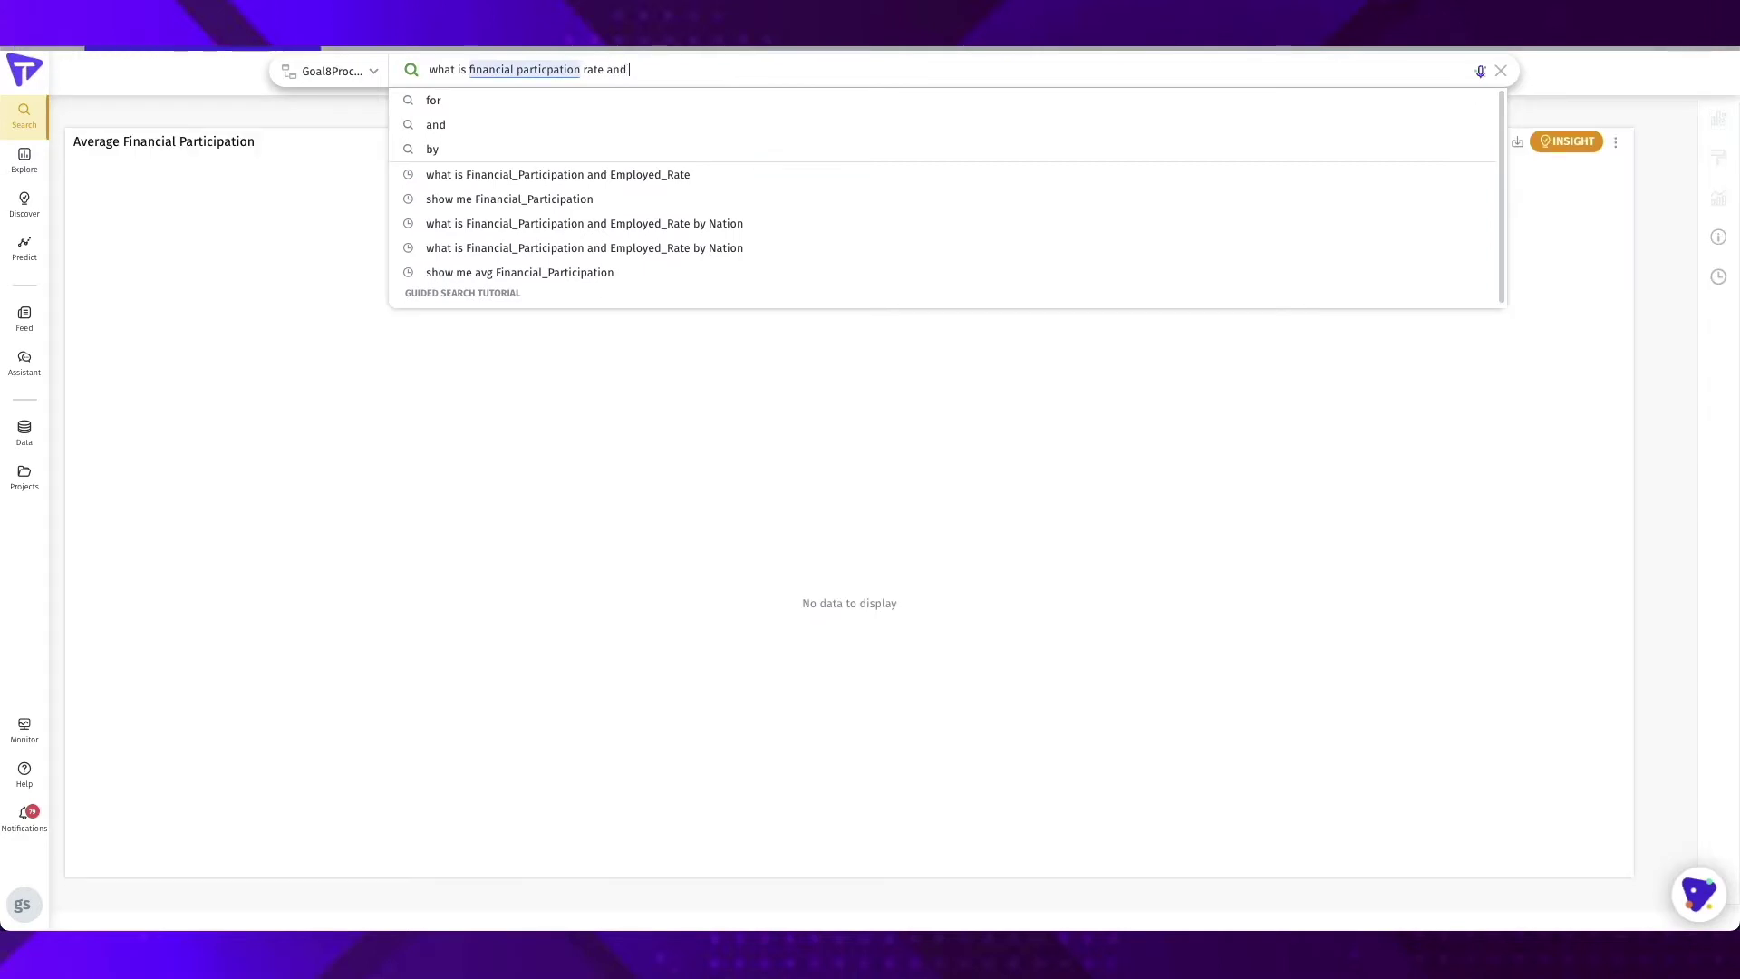
pyautogui.write('employment r')
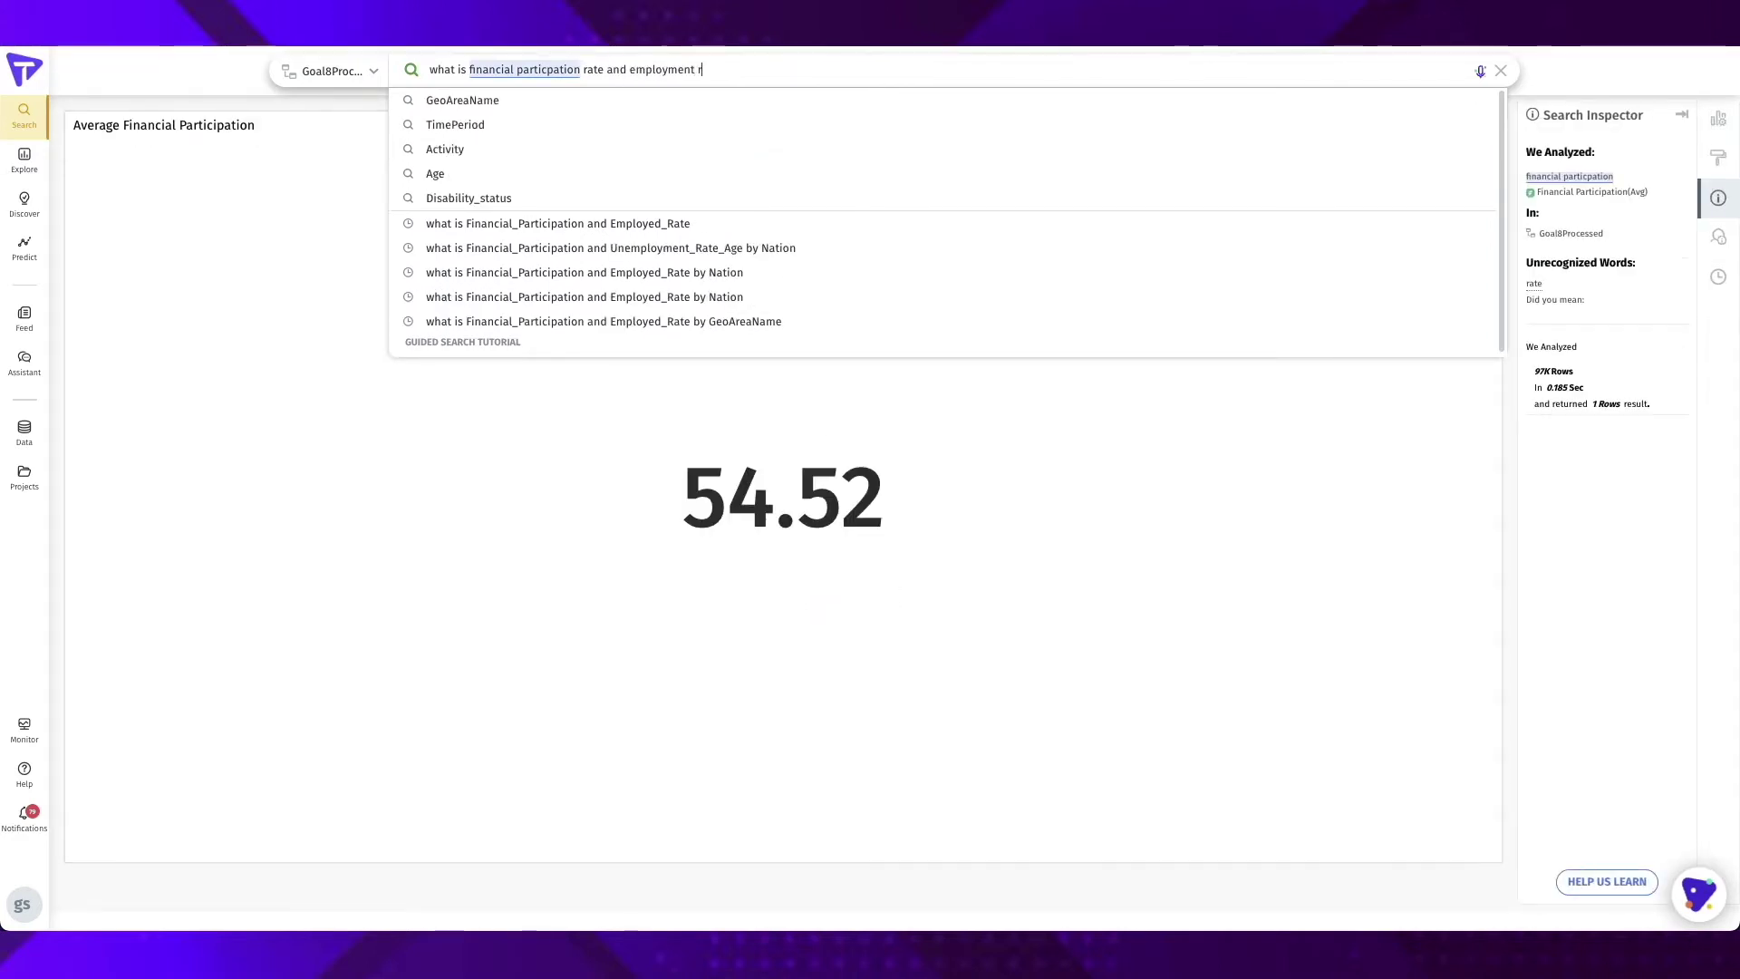
pyautogui.write('ate by nation')
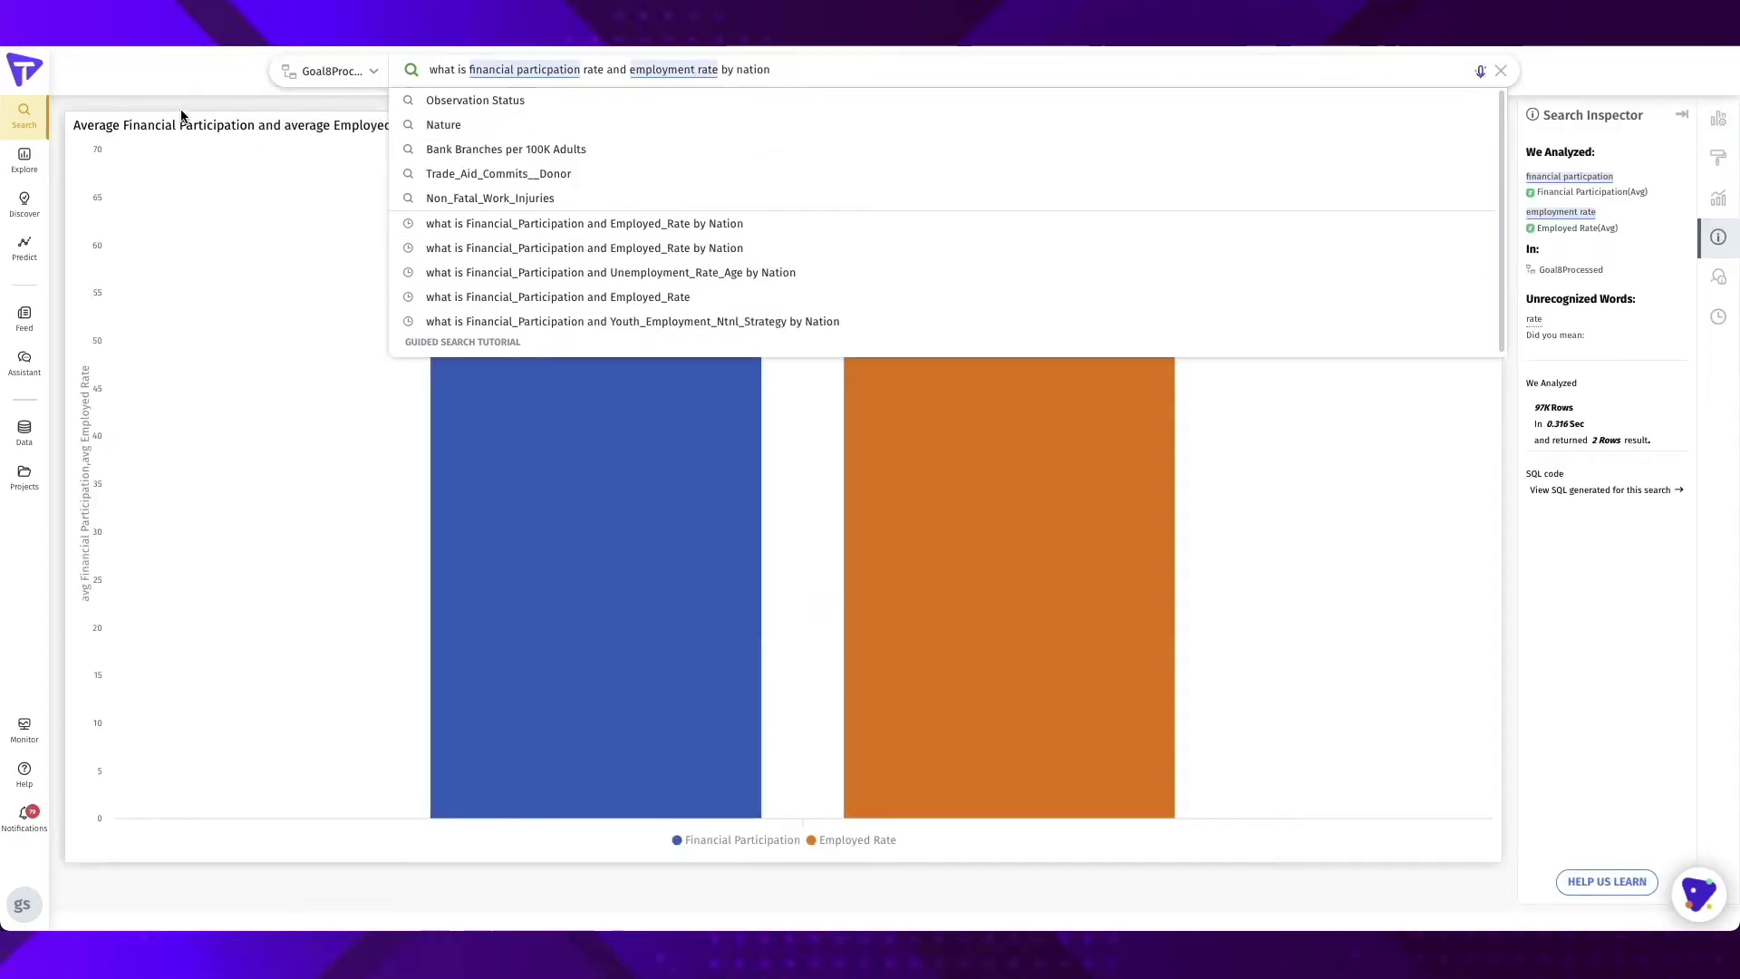
pyautogui.press('Return')
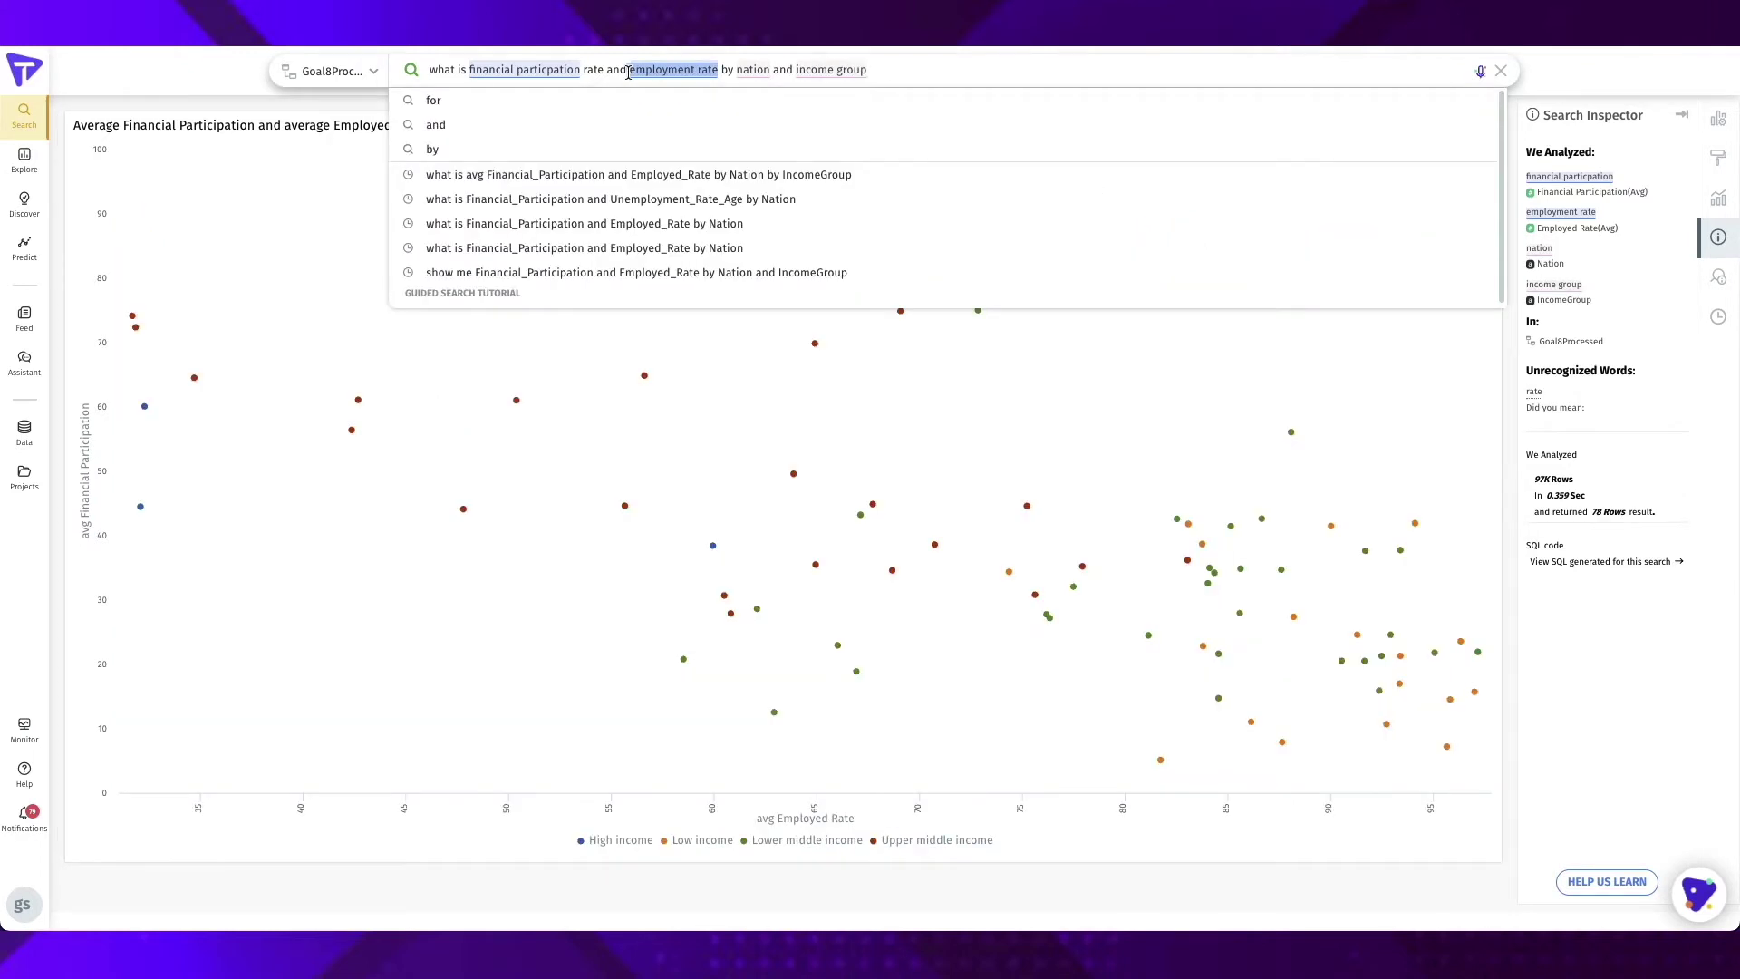
pyautogui.write('gdp')
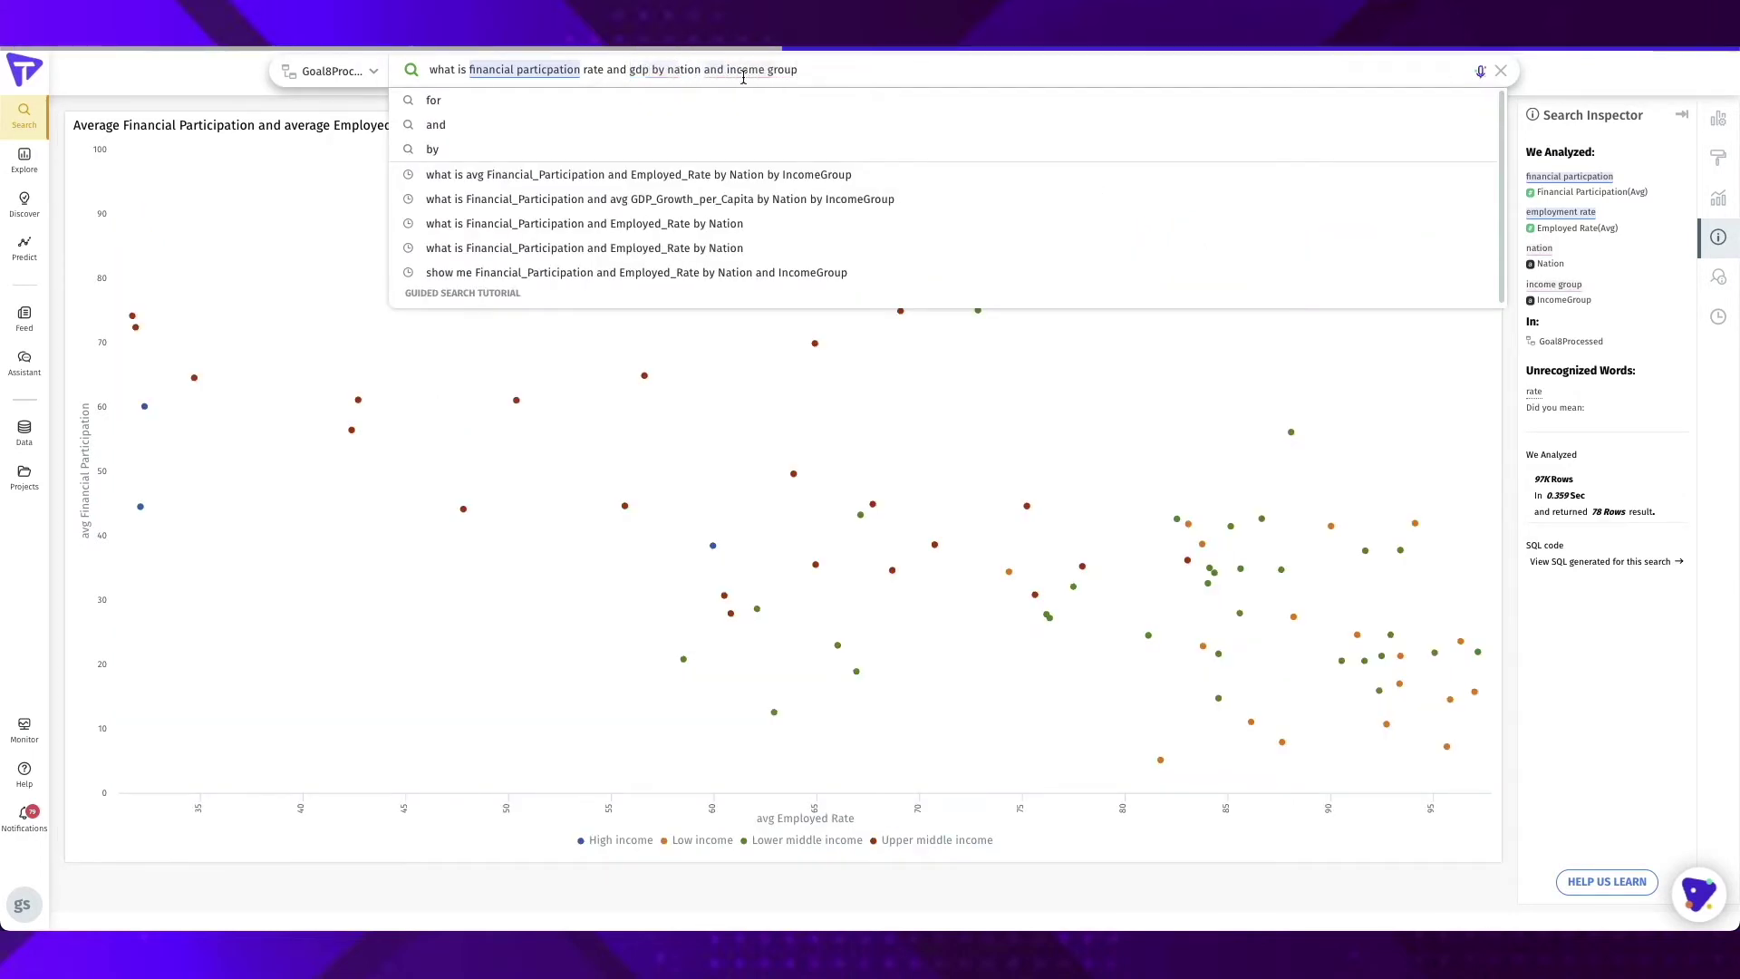
# Run the reworded query plotting financial participation against GDP growth per capita and inspect the points
pyautogui.click(297, 108)
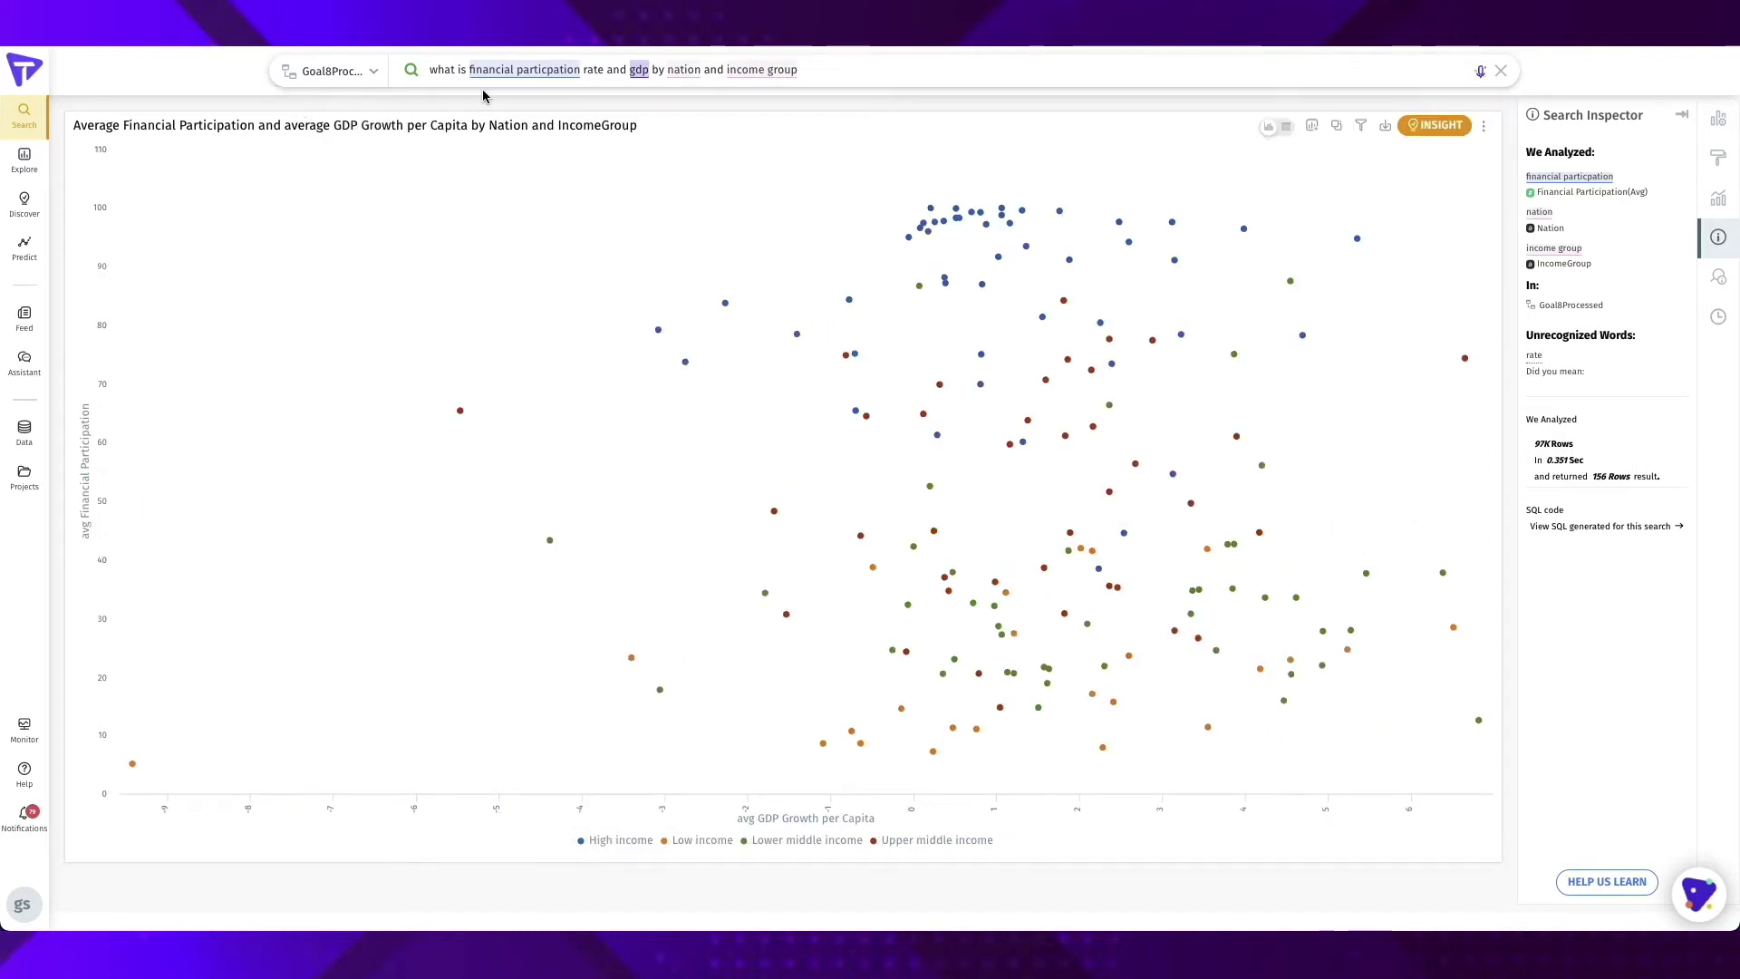
pyautogui.moveTo(1122, 178)
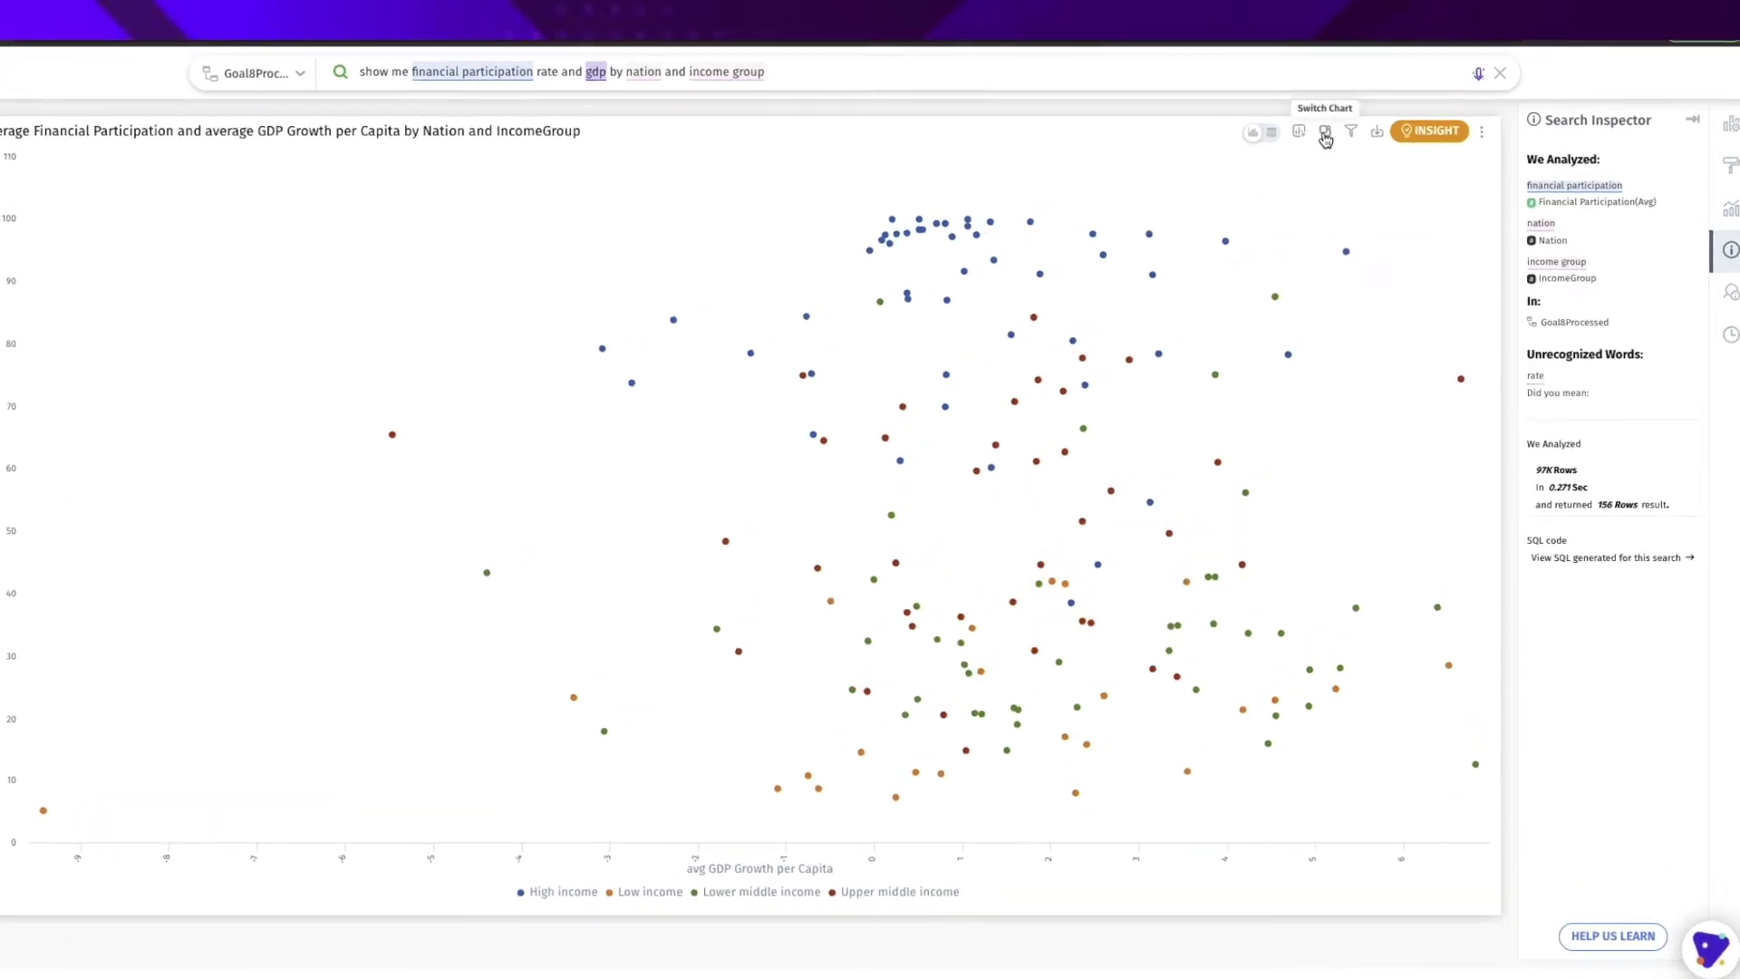
# Download the scatter chart as a PPT file, skipping the vizpad, and open the .pptx
pyautogui.click(1325, 134)
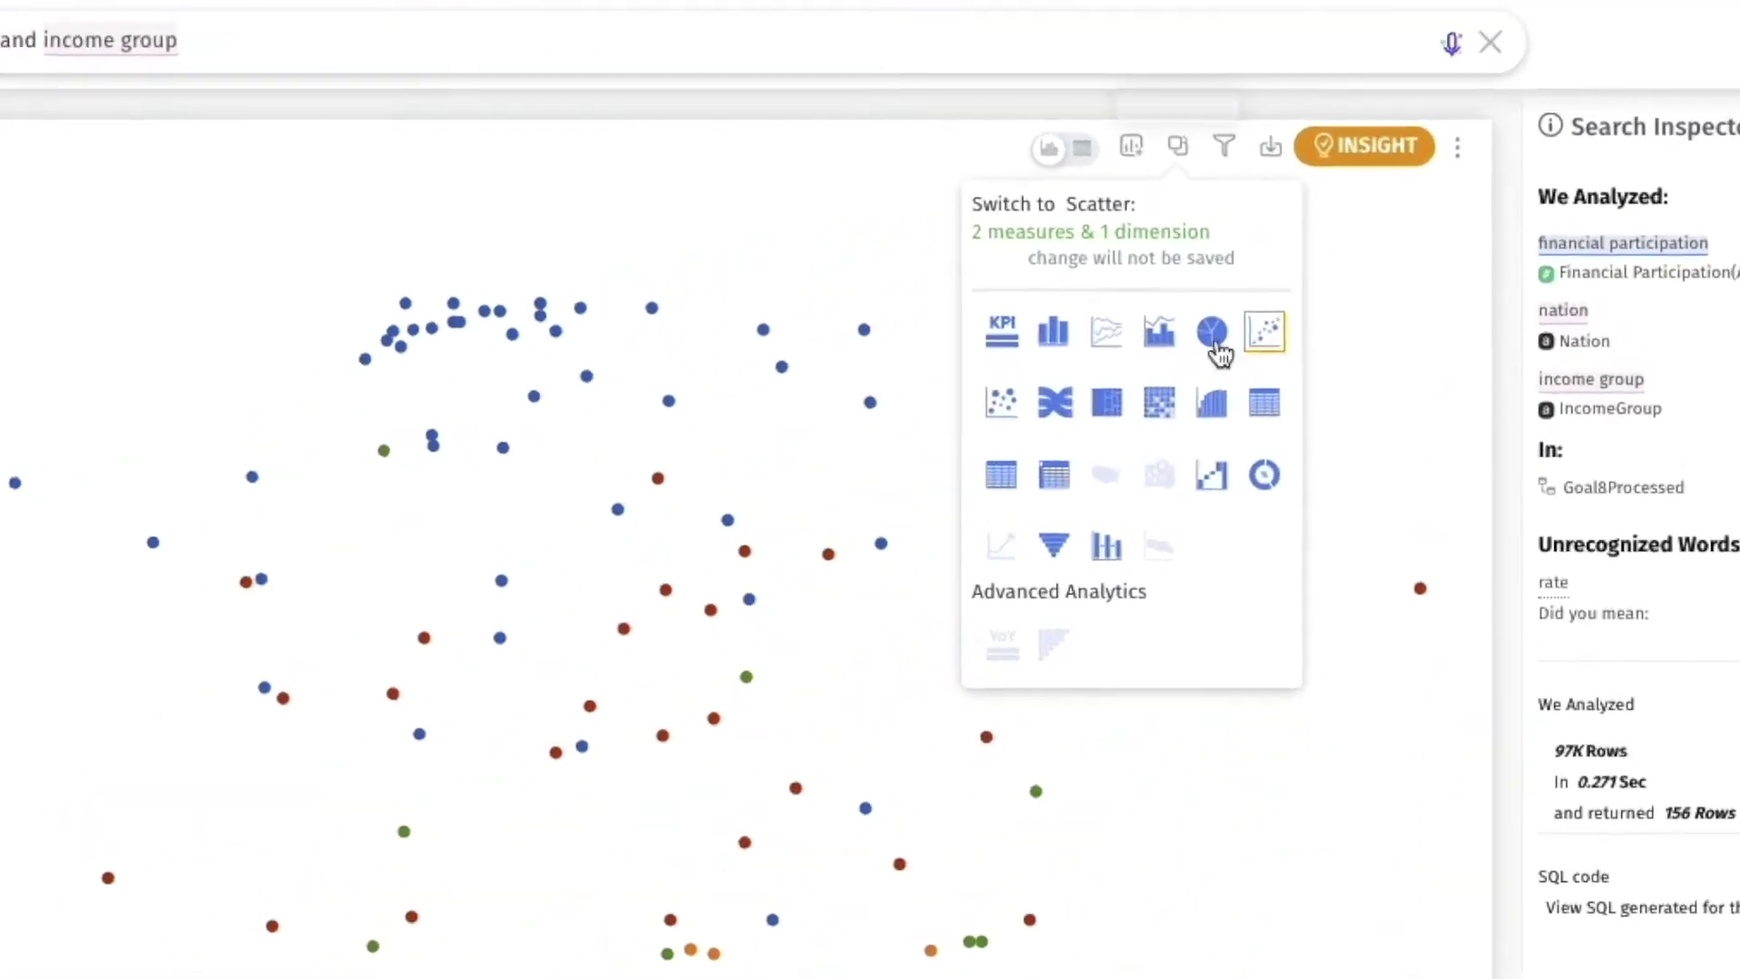
pyautogui.click(1131, 146)
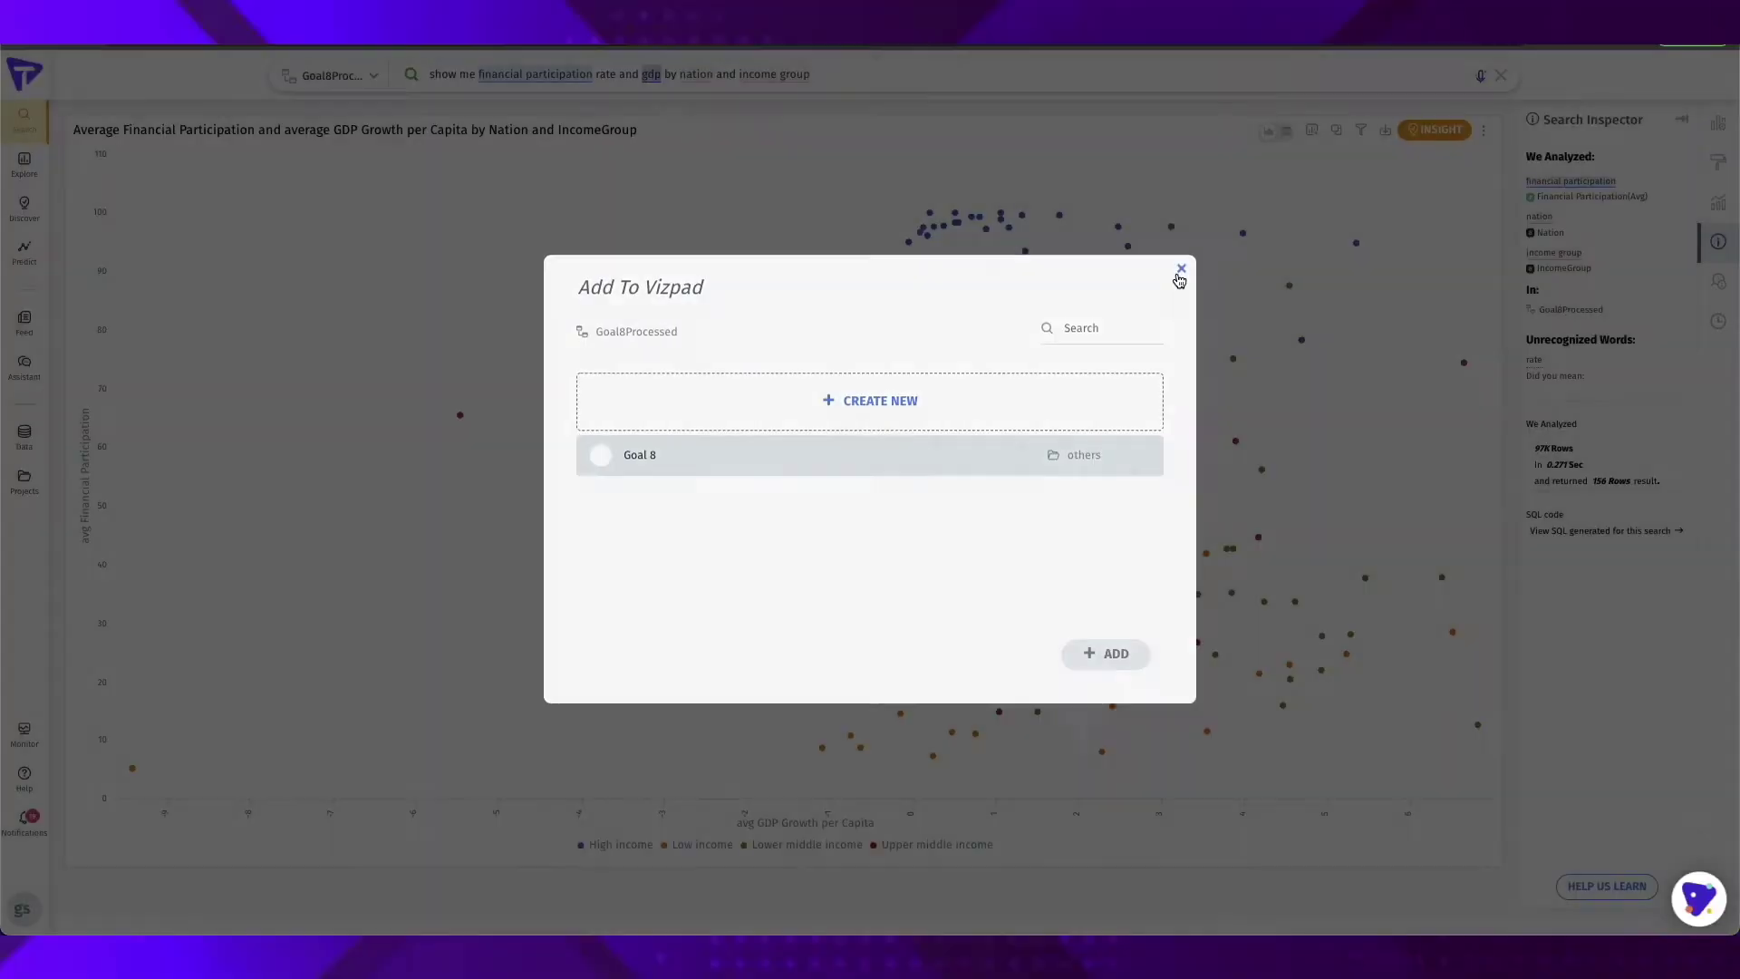
pyautogui.click(1180, 270)
pyautogui.click(1385, 129)
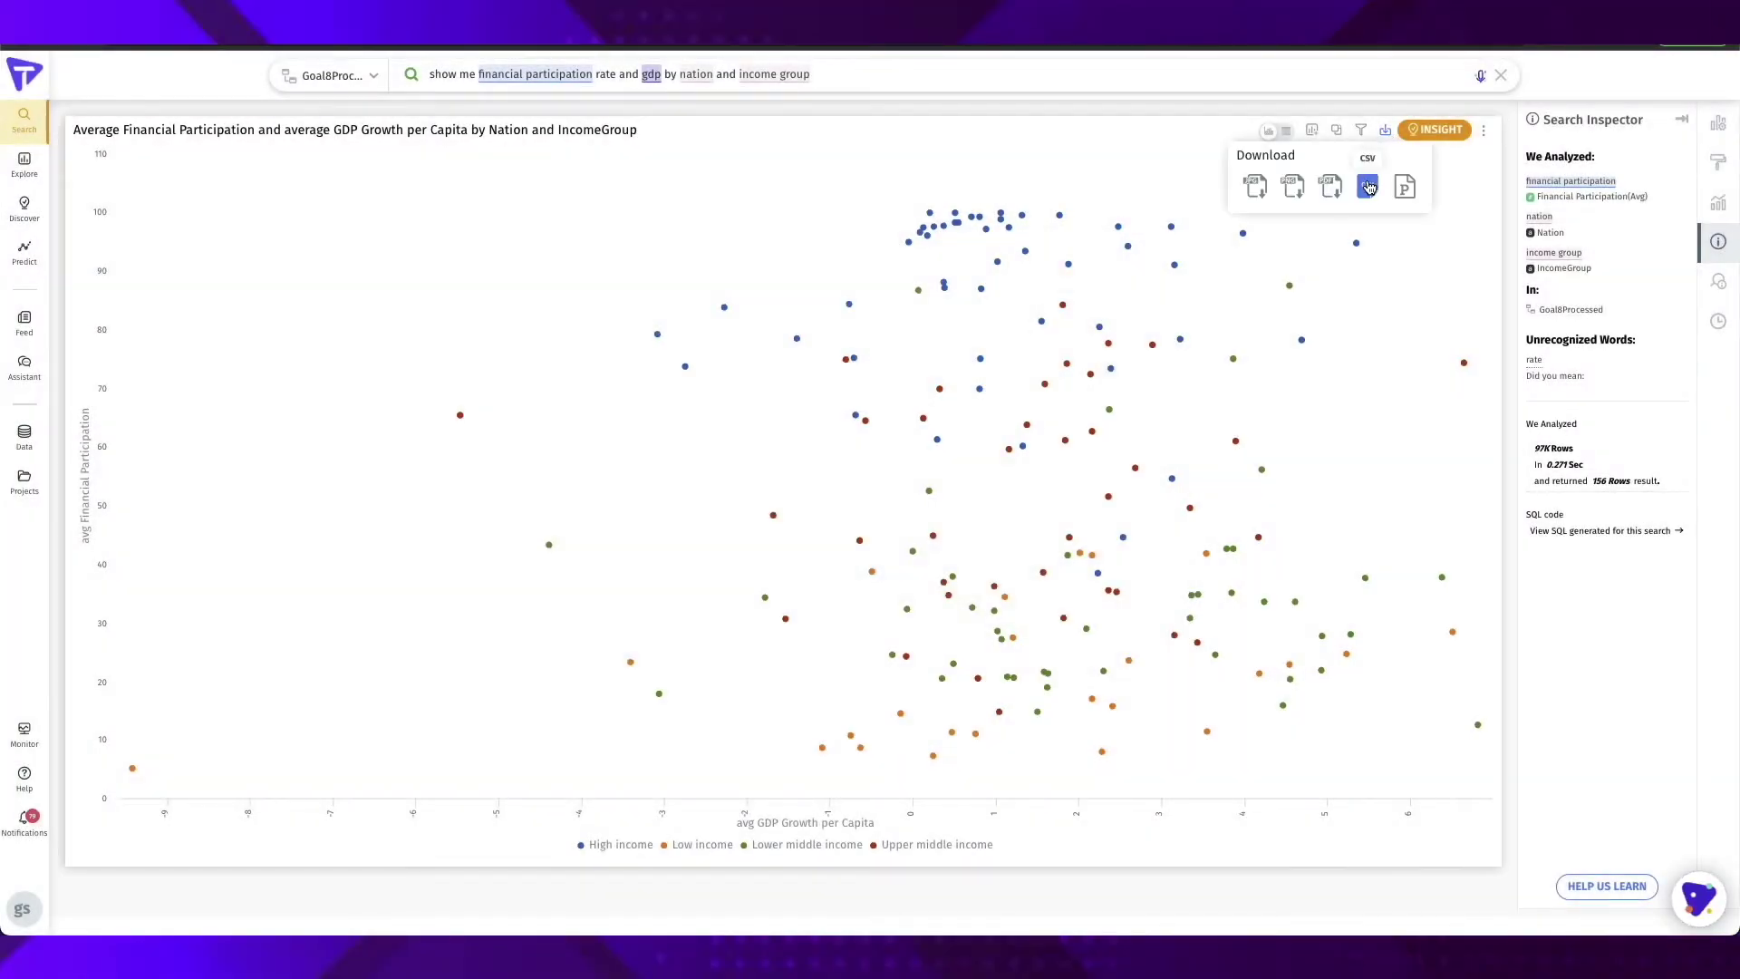
pyautogui.click(1404, 187)
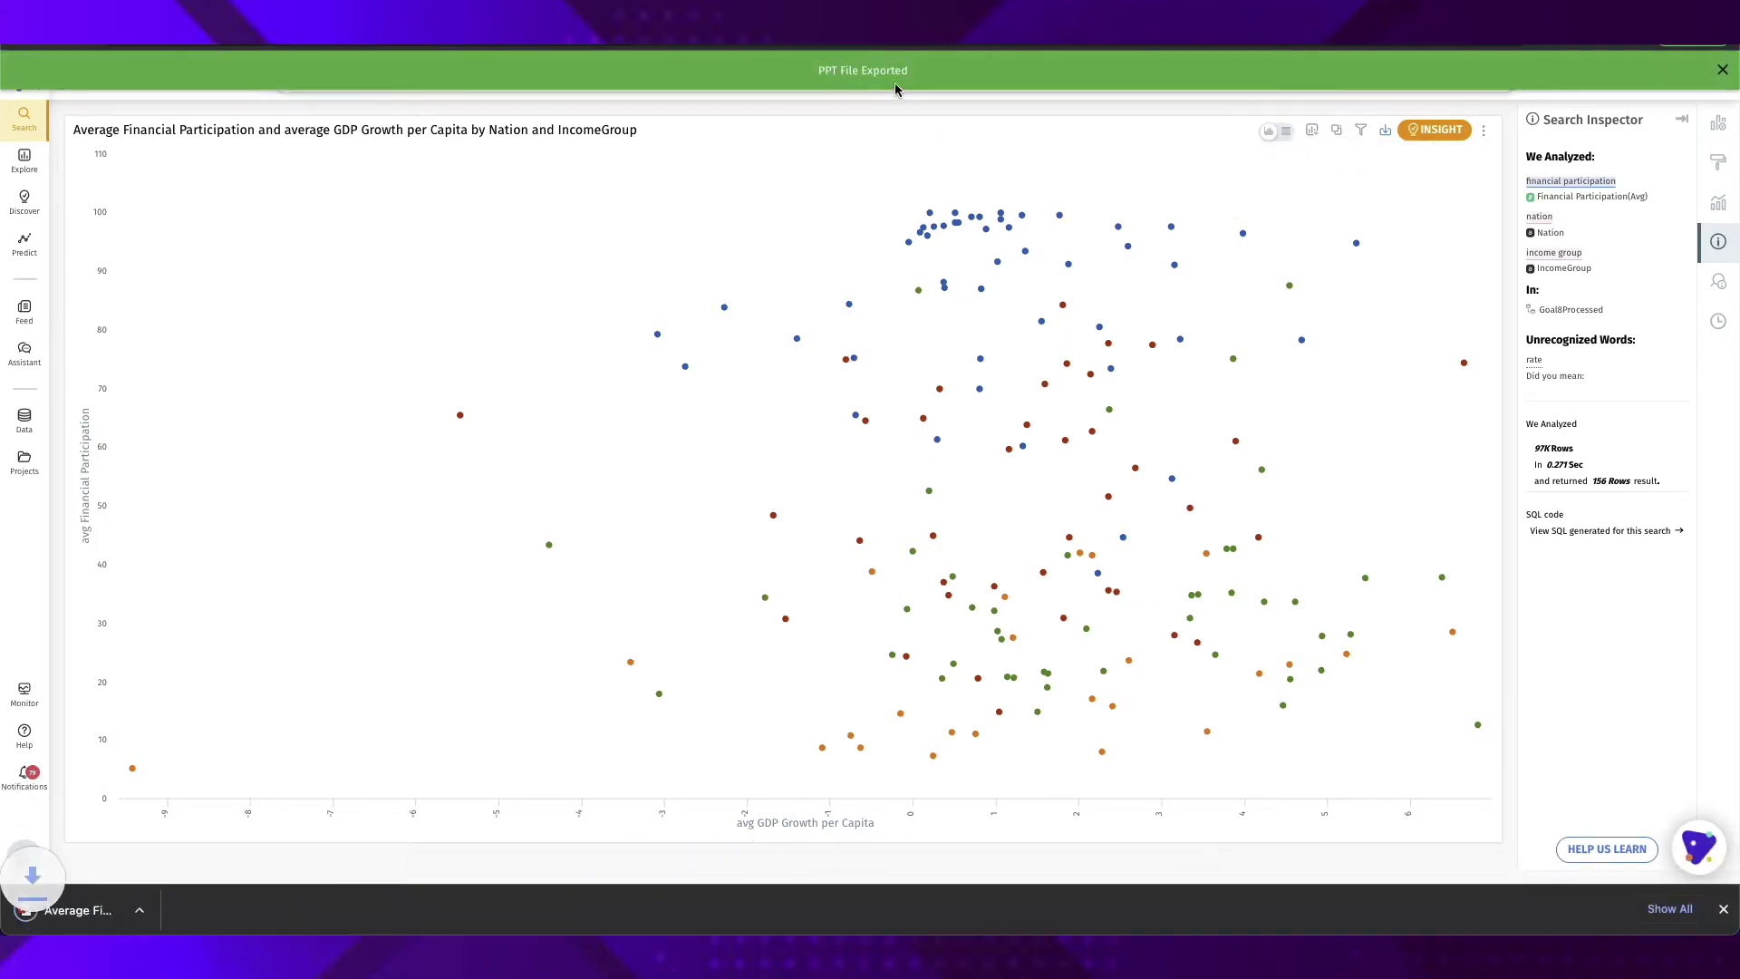
pyautogui.click(78, 910)
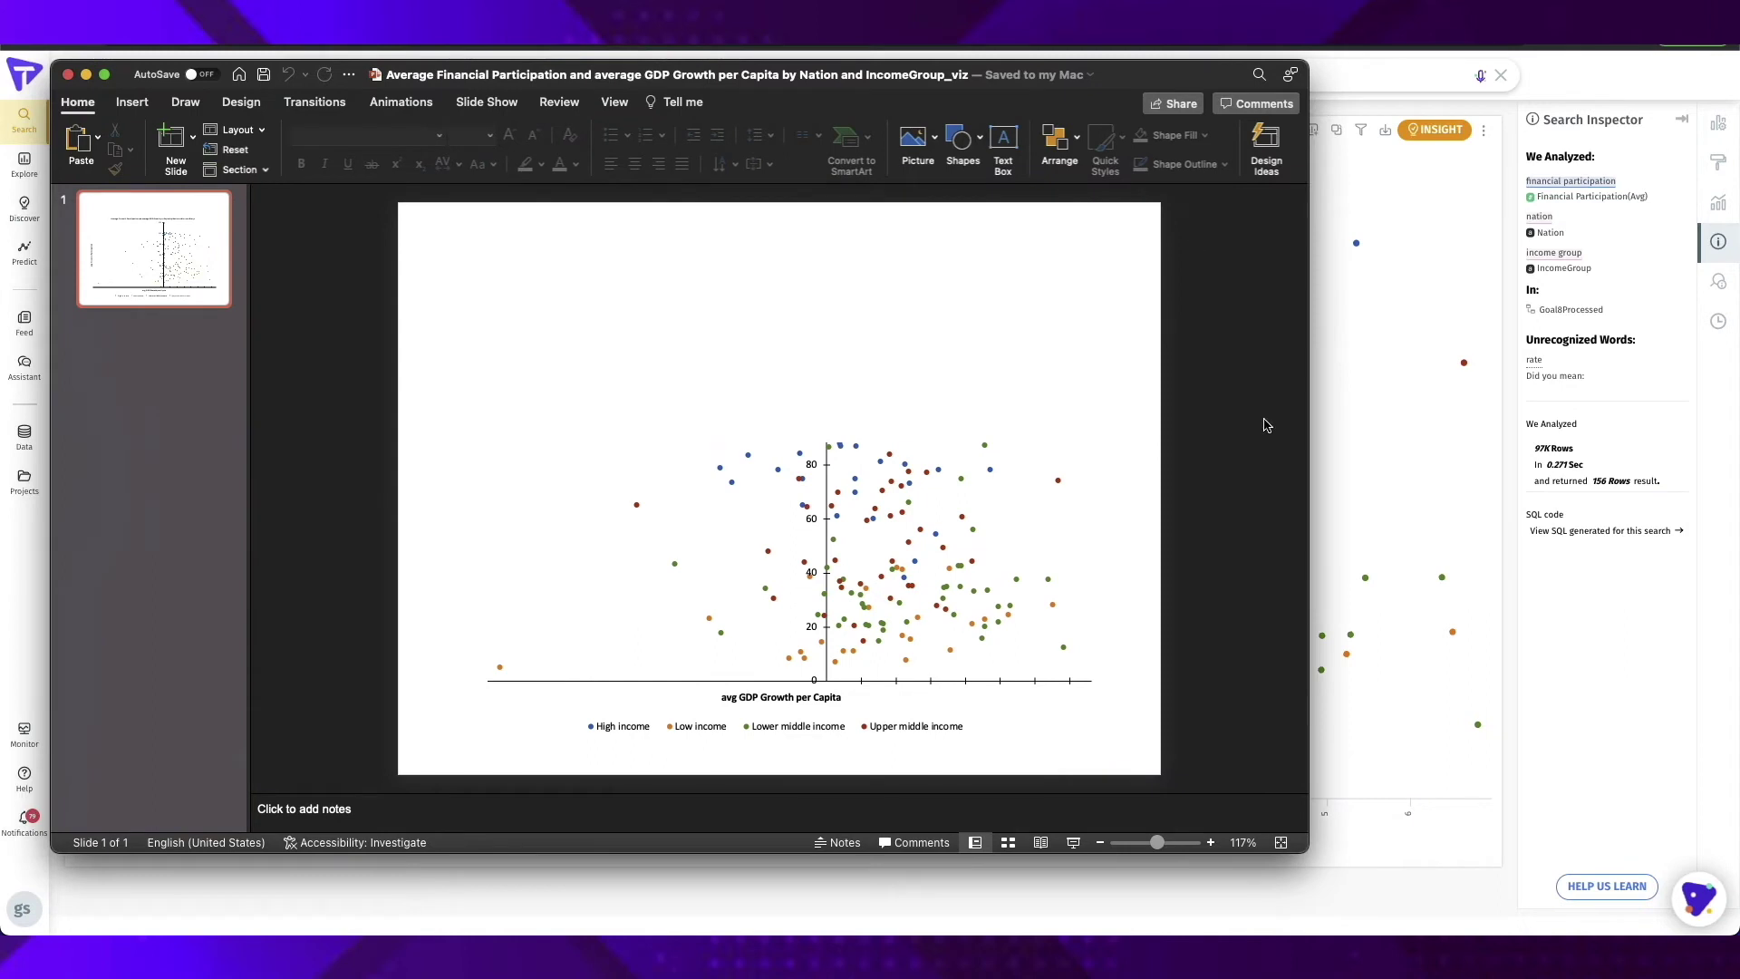
# Apply the dark chart style with bold title to the slide's scatter chart, then return to Tellius
pyautogui.click(892, 494)
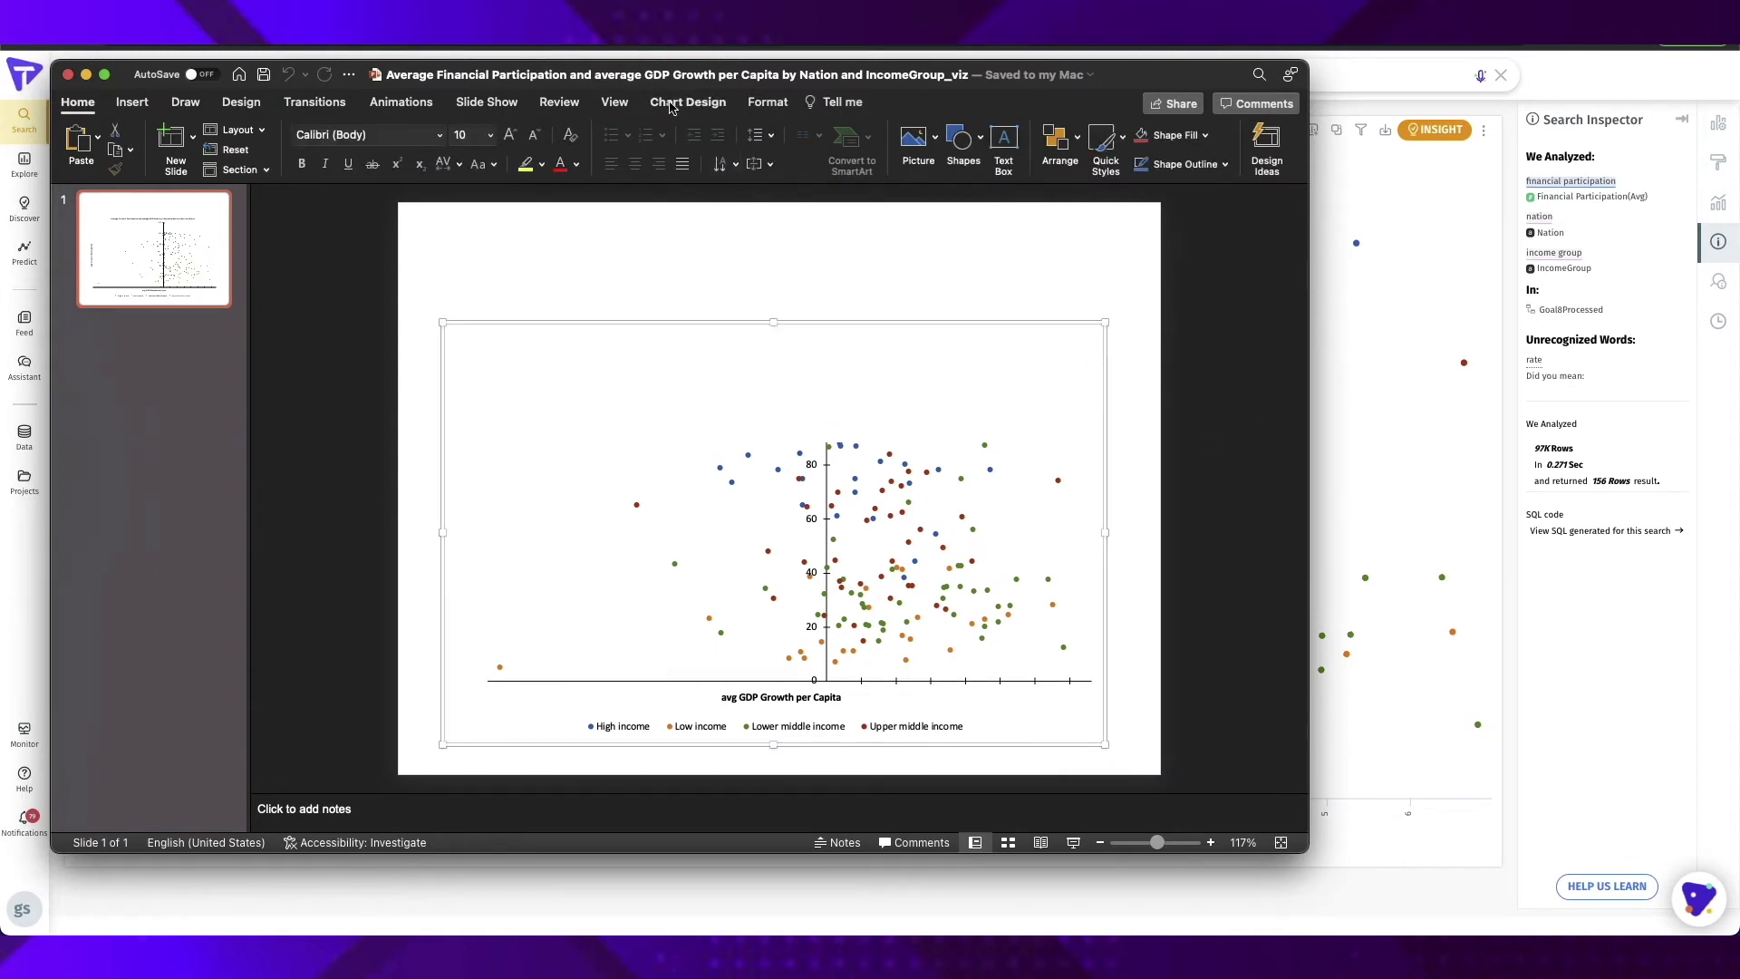
pyautogui.click(716, 103)
pyautogui.click(726, 161)
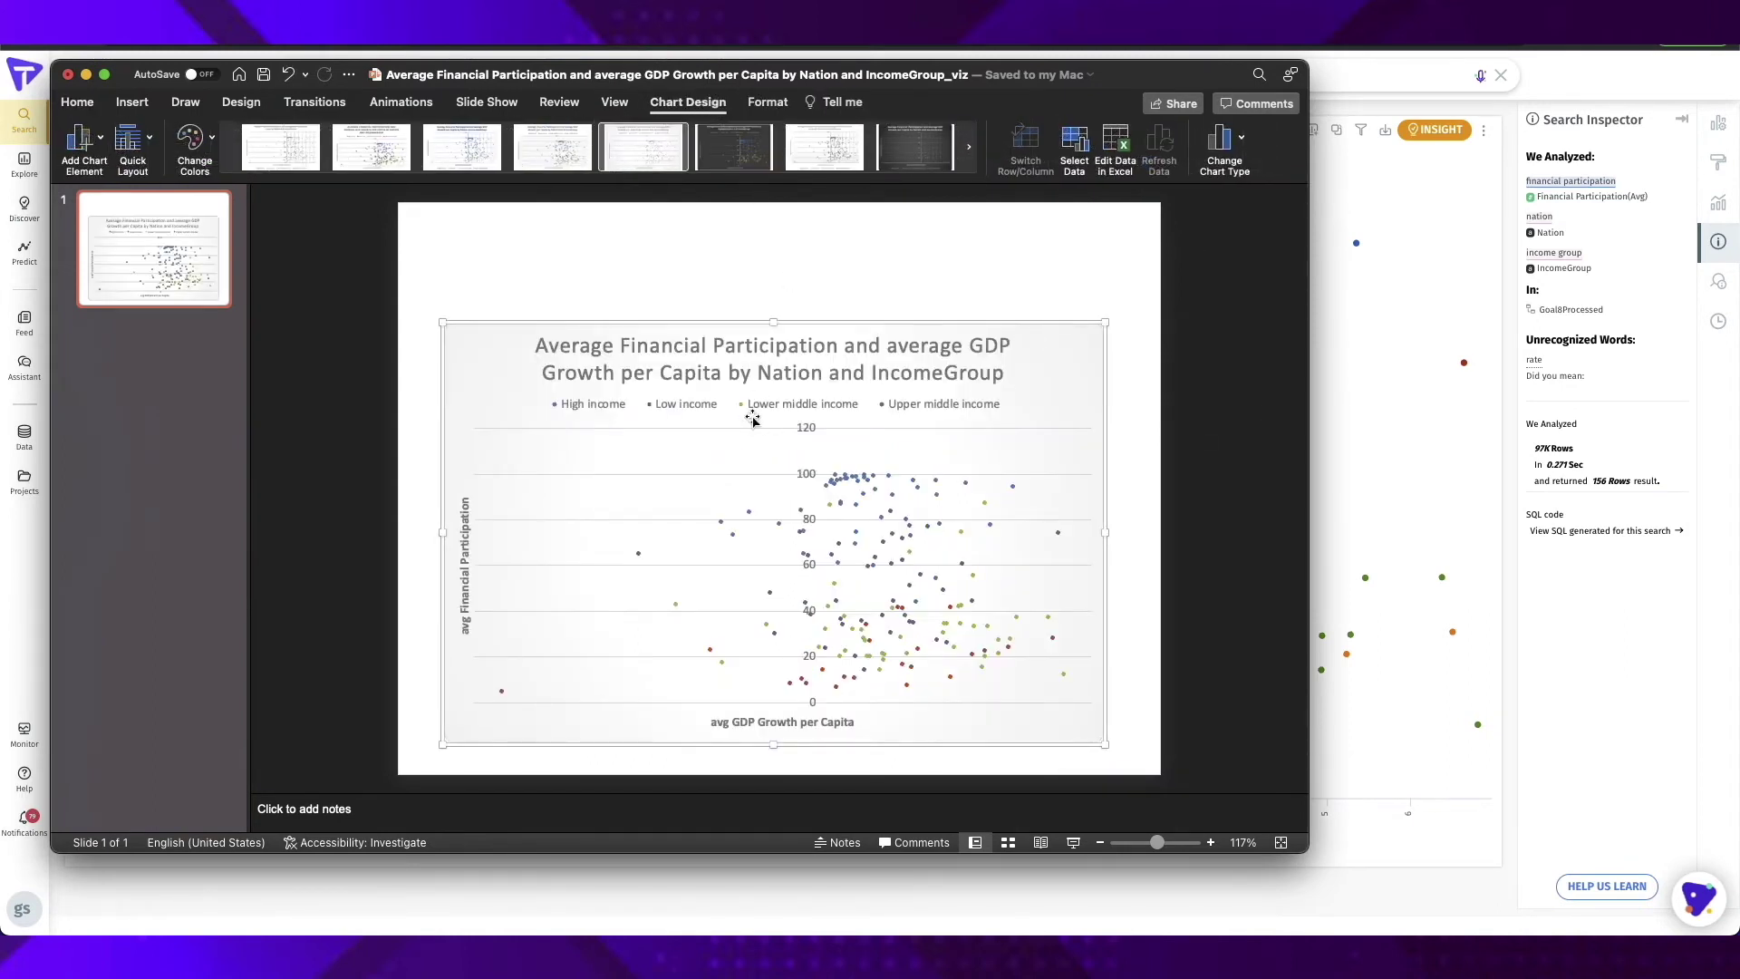
pyautogui.click(727, 170)
pyautogui.click(821, 162)
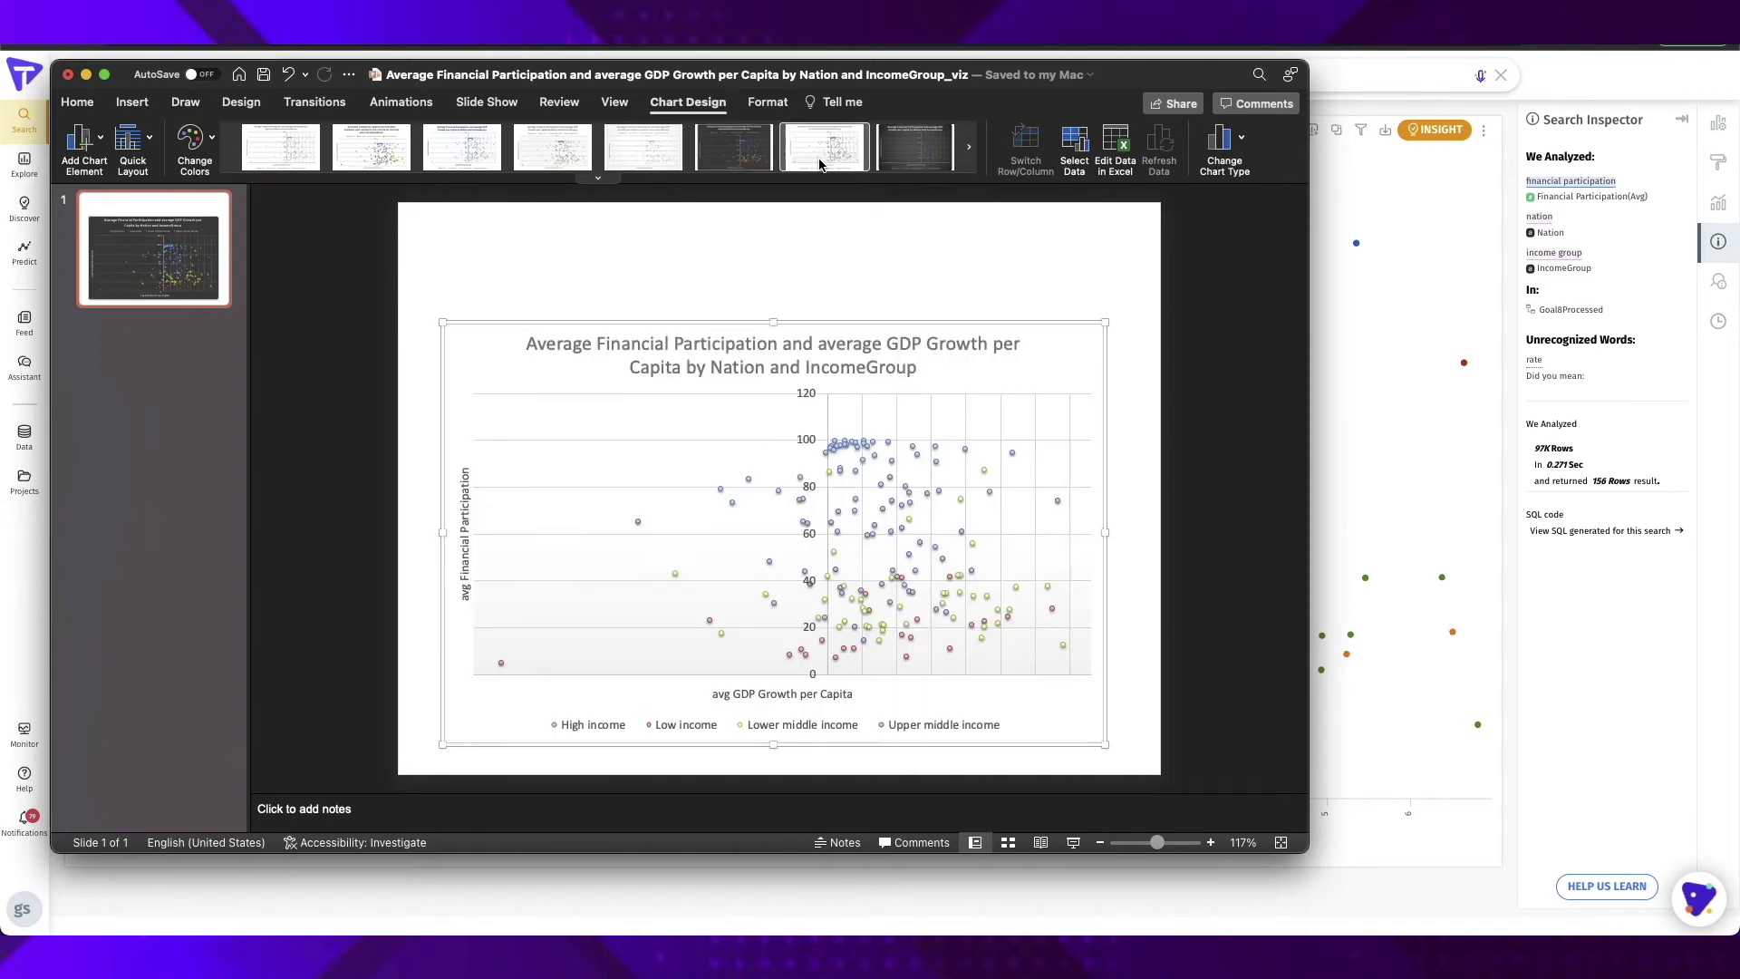
pyautogui.click(892, 168)
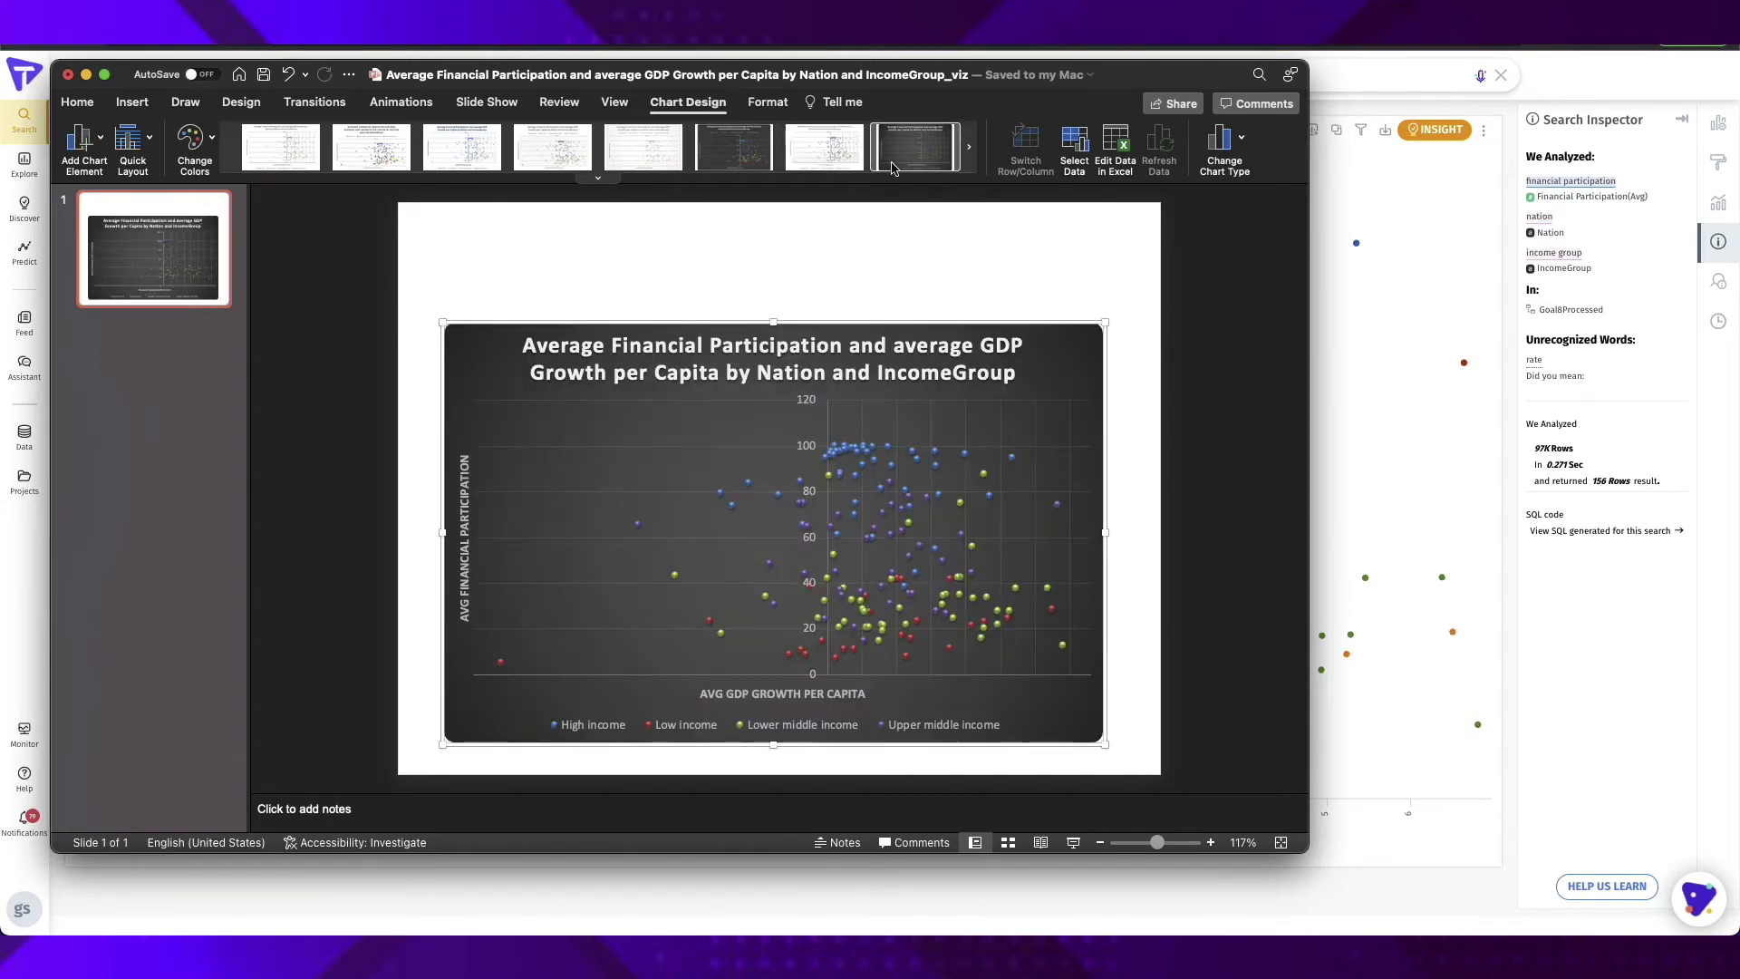
pyautogui.click(1358, 185)
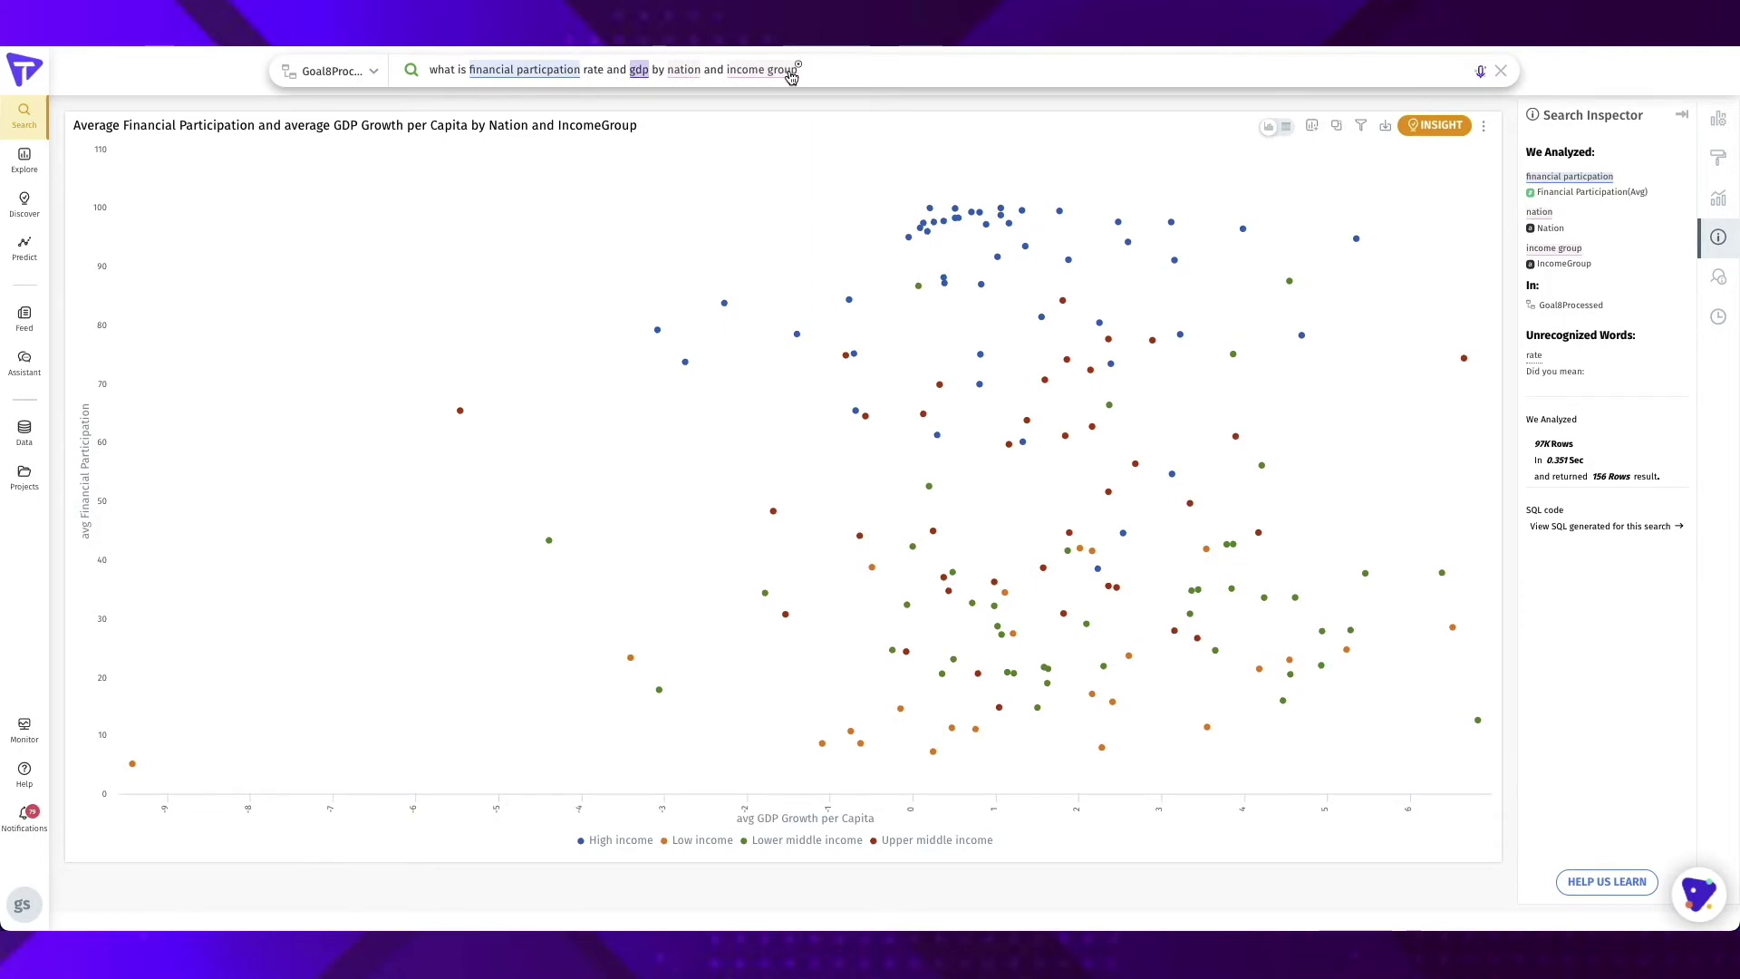
# Map 'financial particpation by country' across Europe, Africa and Asia, then start a new Data source
pyautogui.moveTo(791, 78); pyautogui.dragTo(671, 75)
pyautogui.press('Escape')
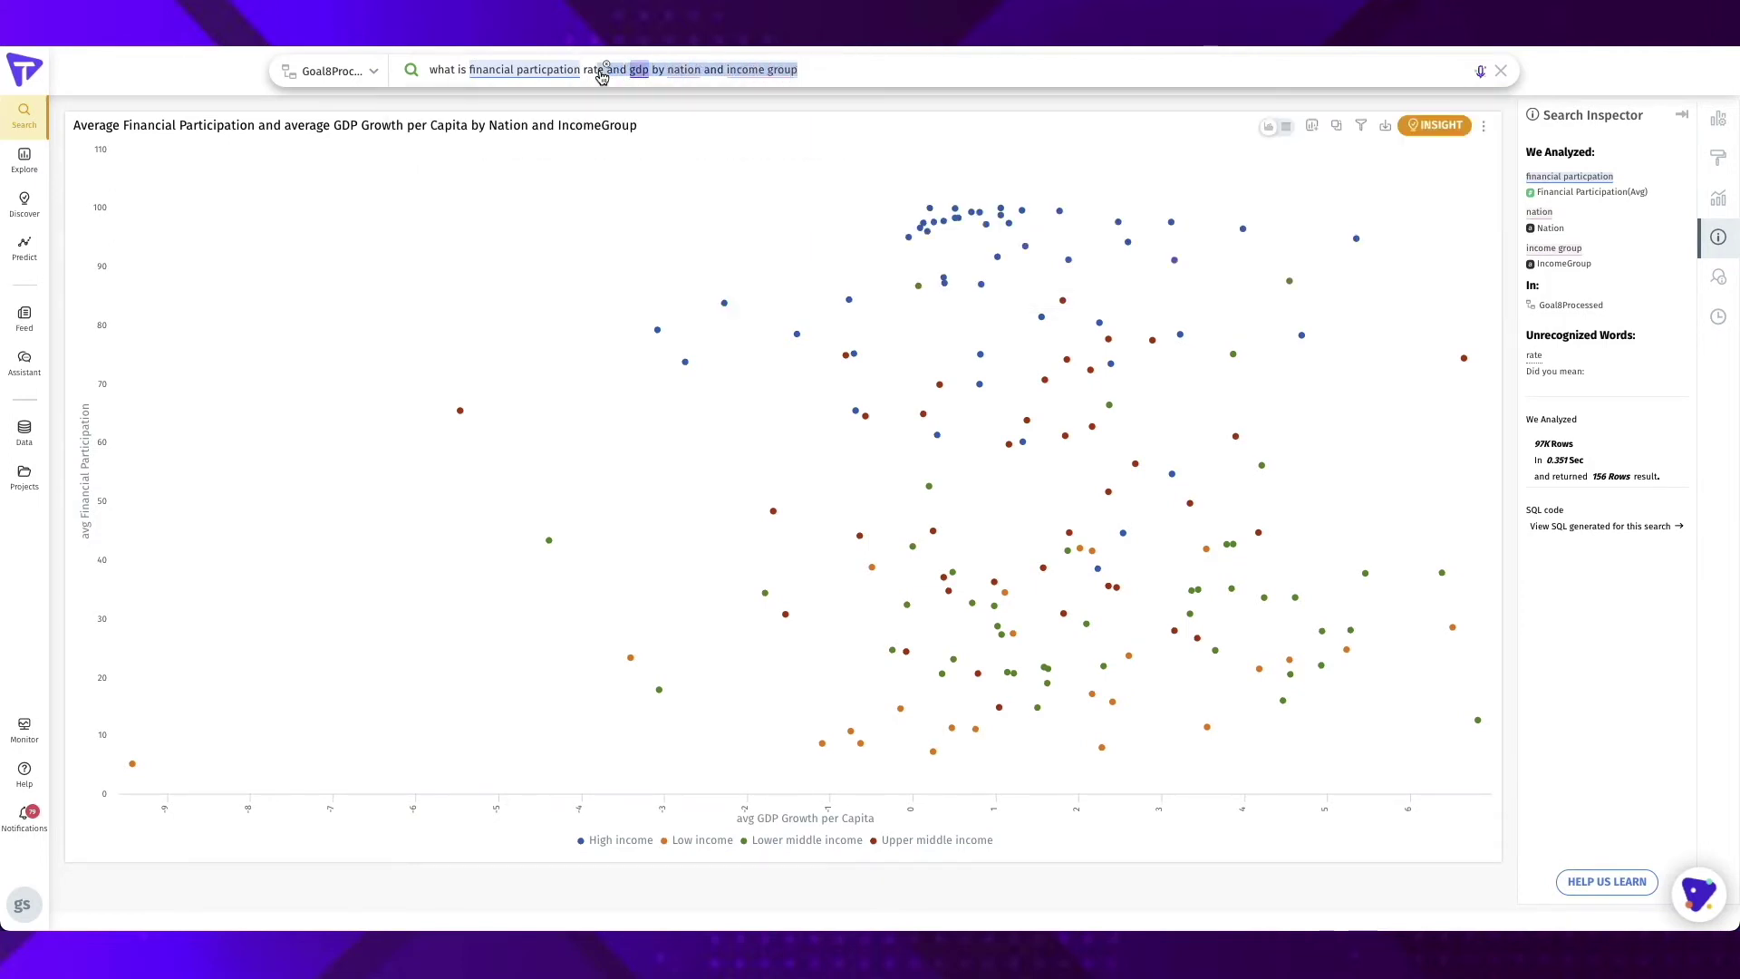
pyautogui.write('r')
pyautogui.write(' country')
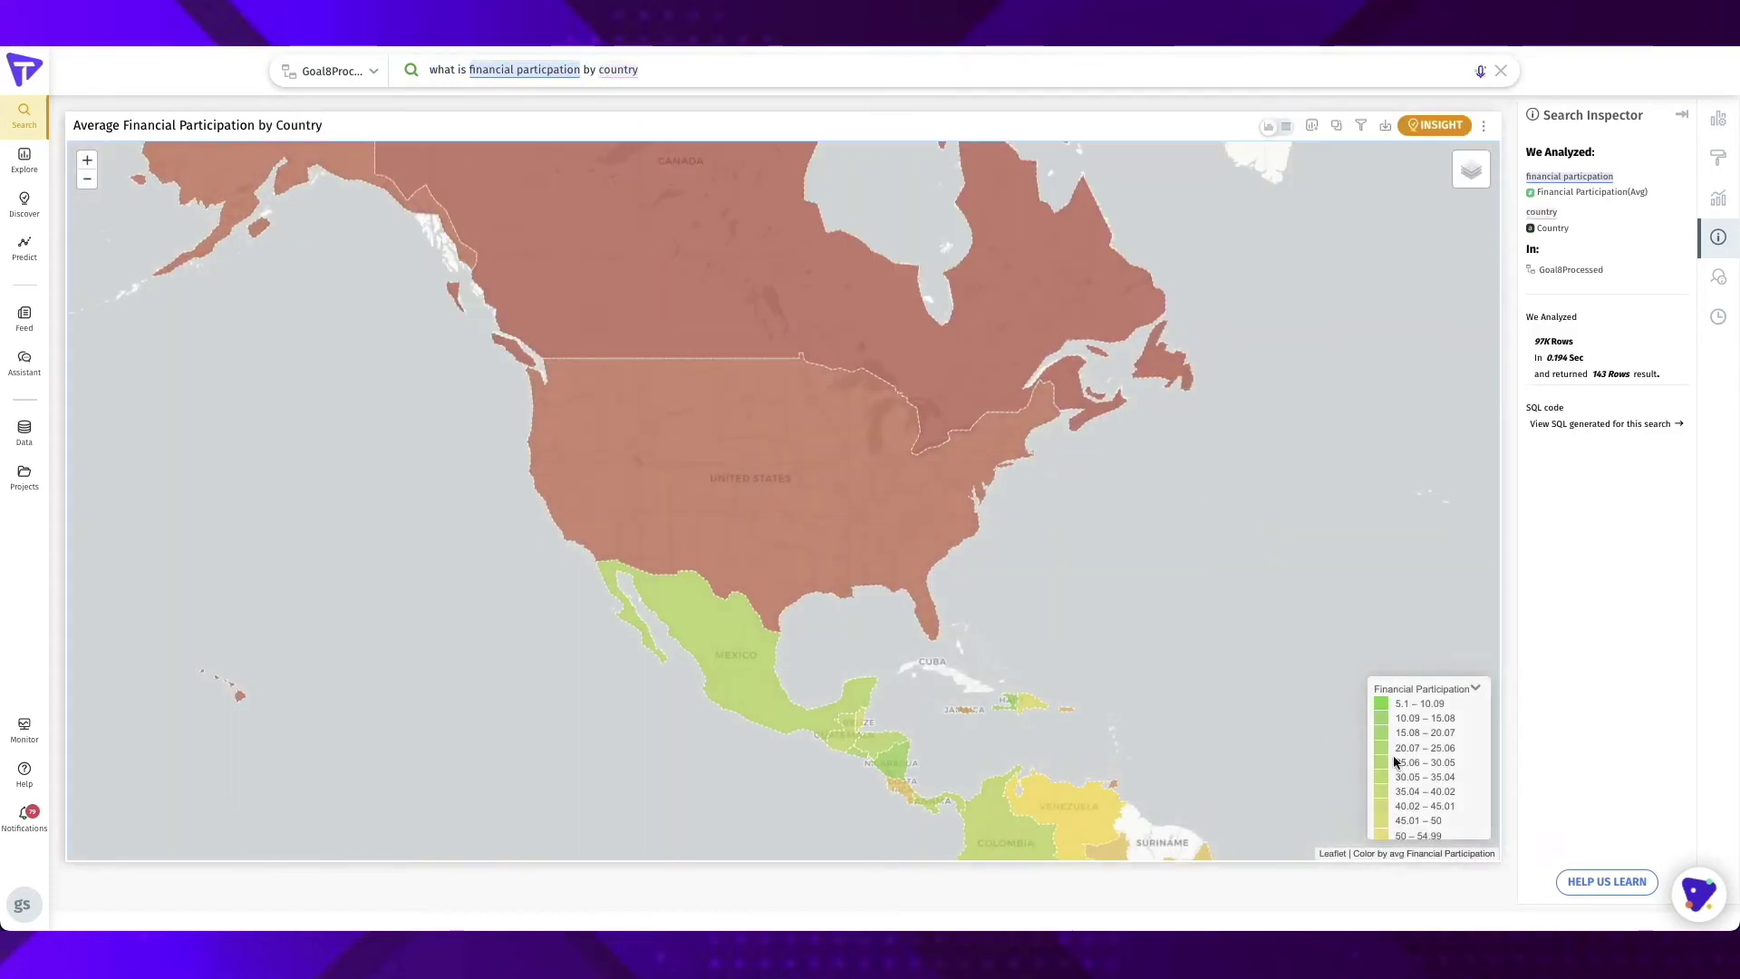
pyautogui.click(85, 181)
pyautogui.moveTo(618, 427); pyautogui.dragTo(371, 482)
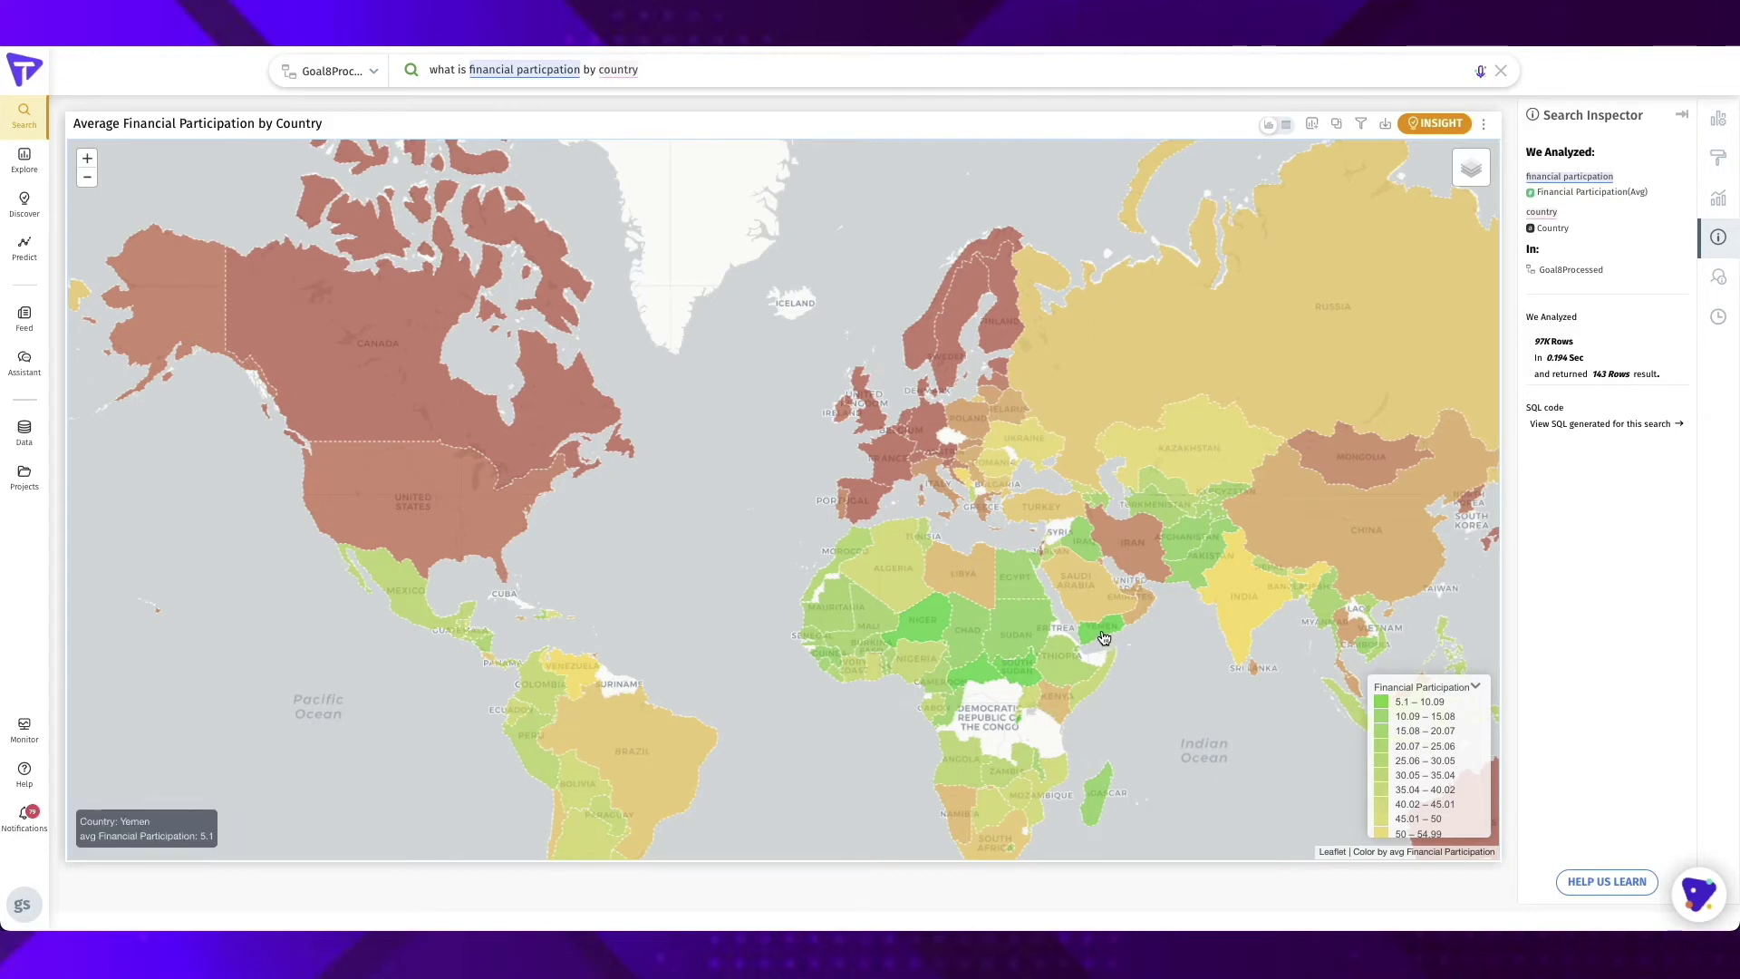
pyautogui.click(24, 432)
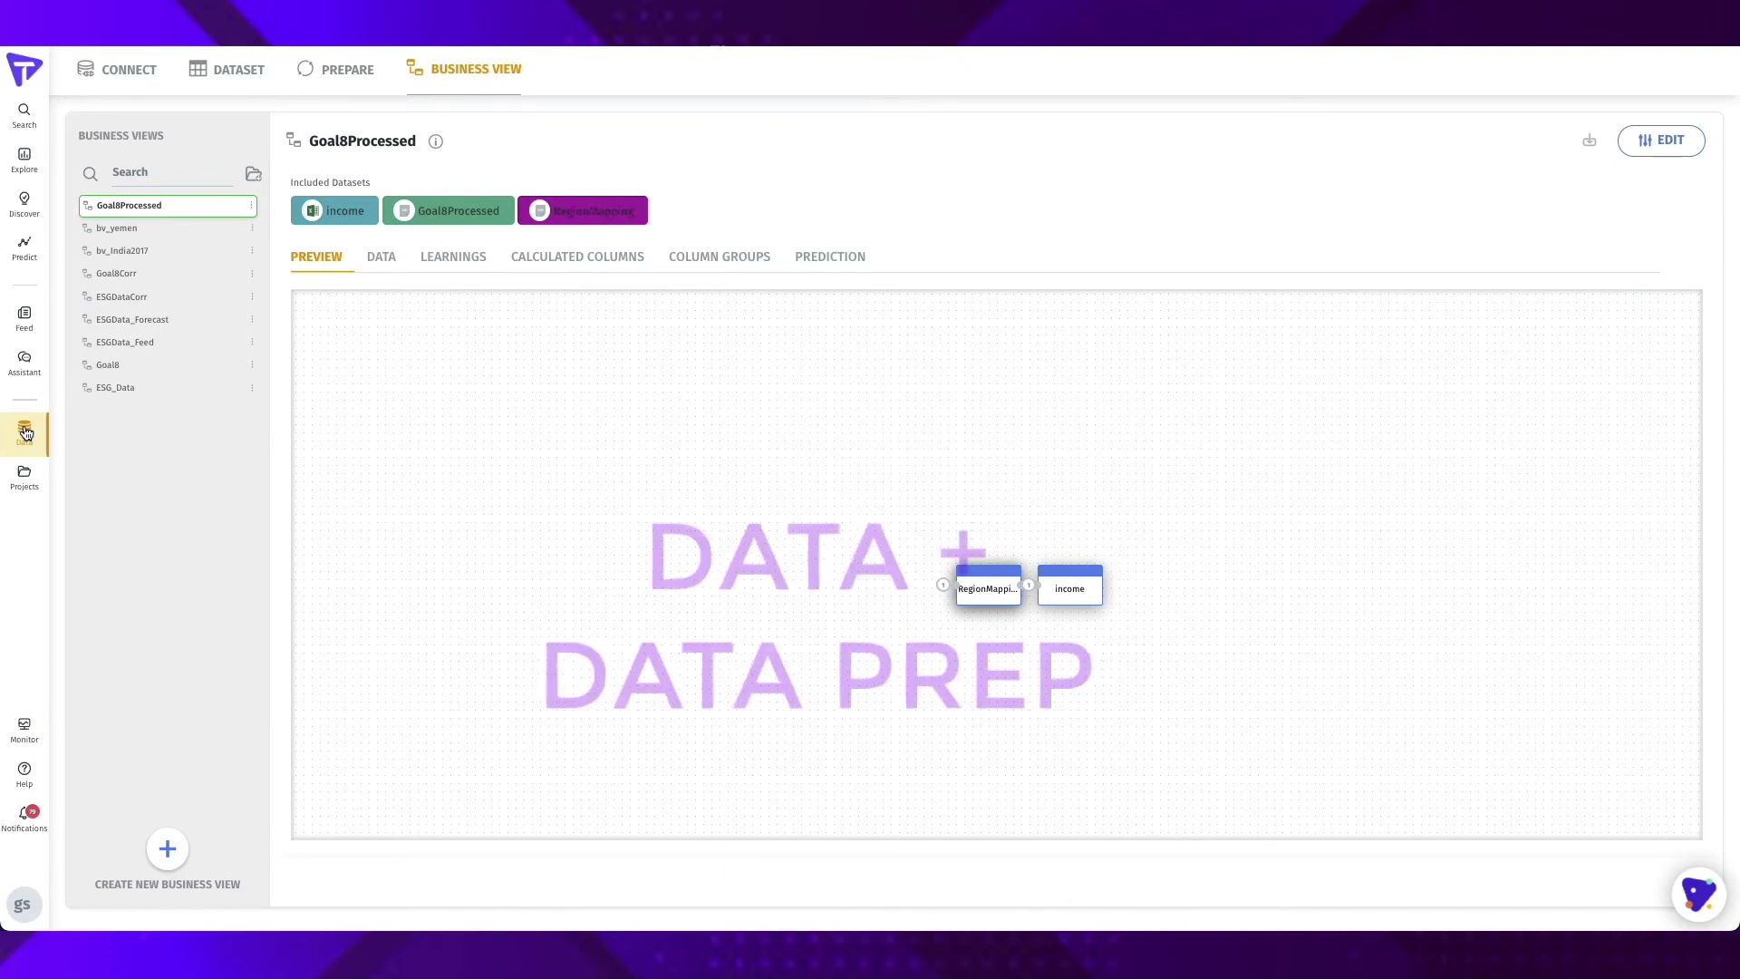
pyautogui.click(128, 84)
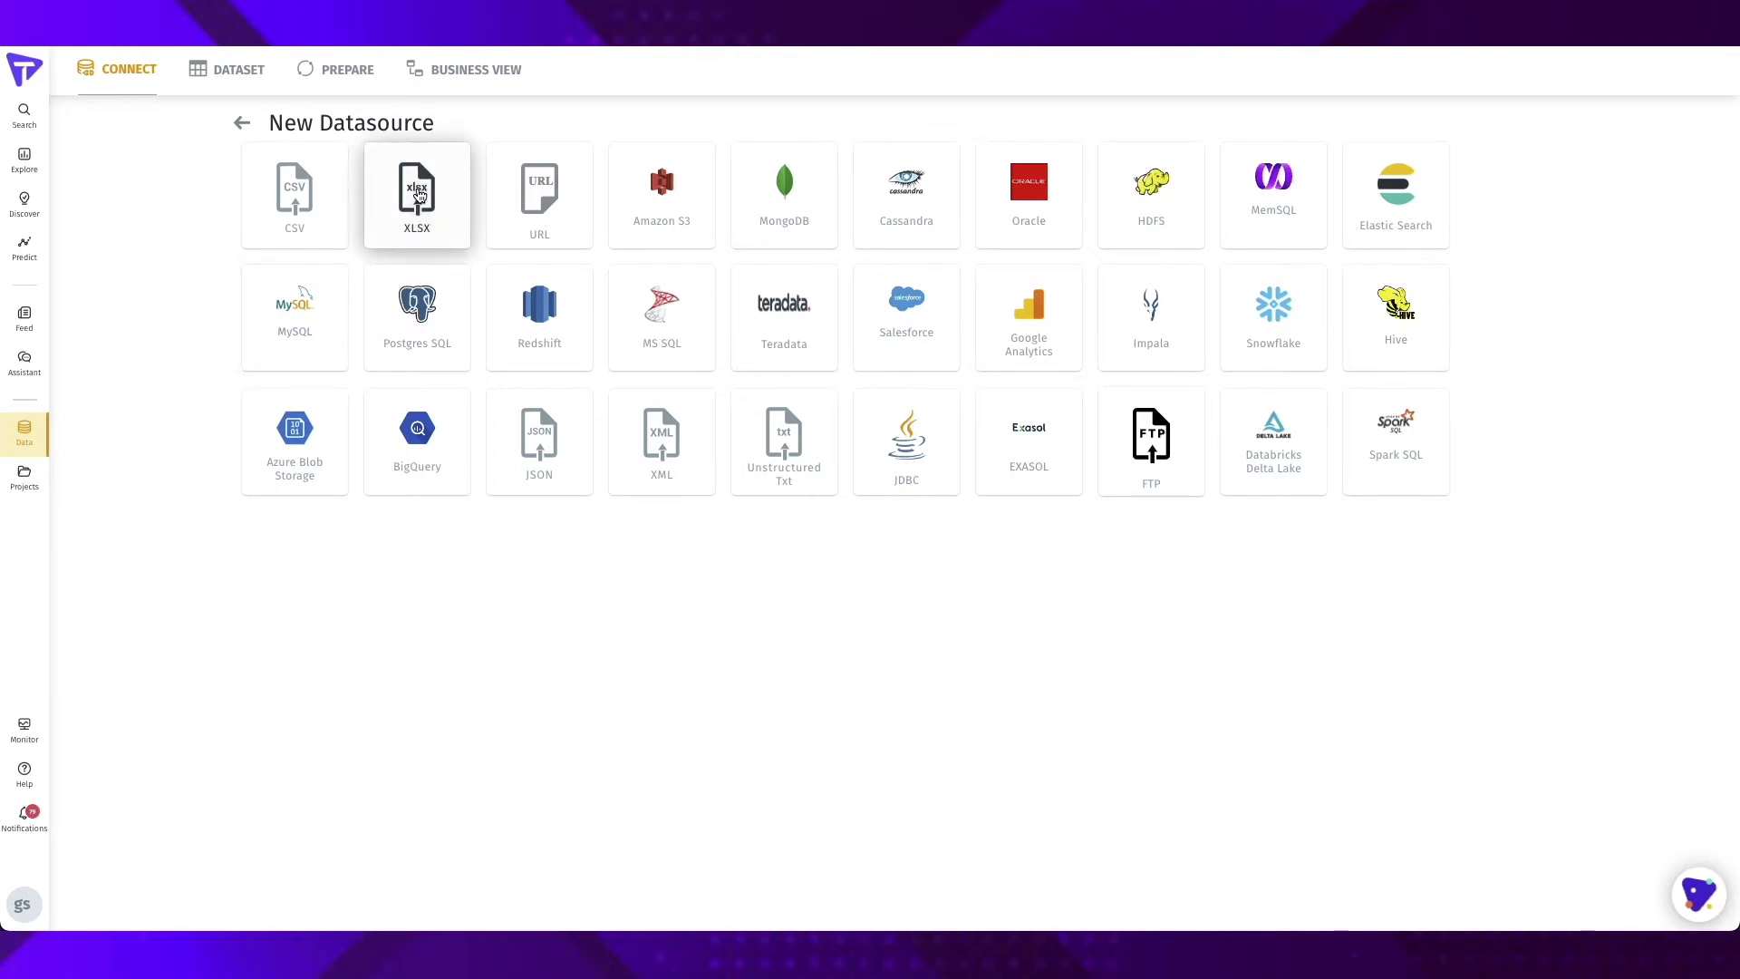
# Create an Excel data source from yemen.xlsx as the yemen dataset and view it for preparation
pyautogui.click(419, 195)
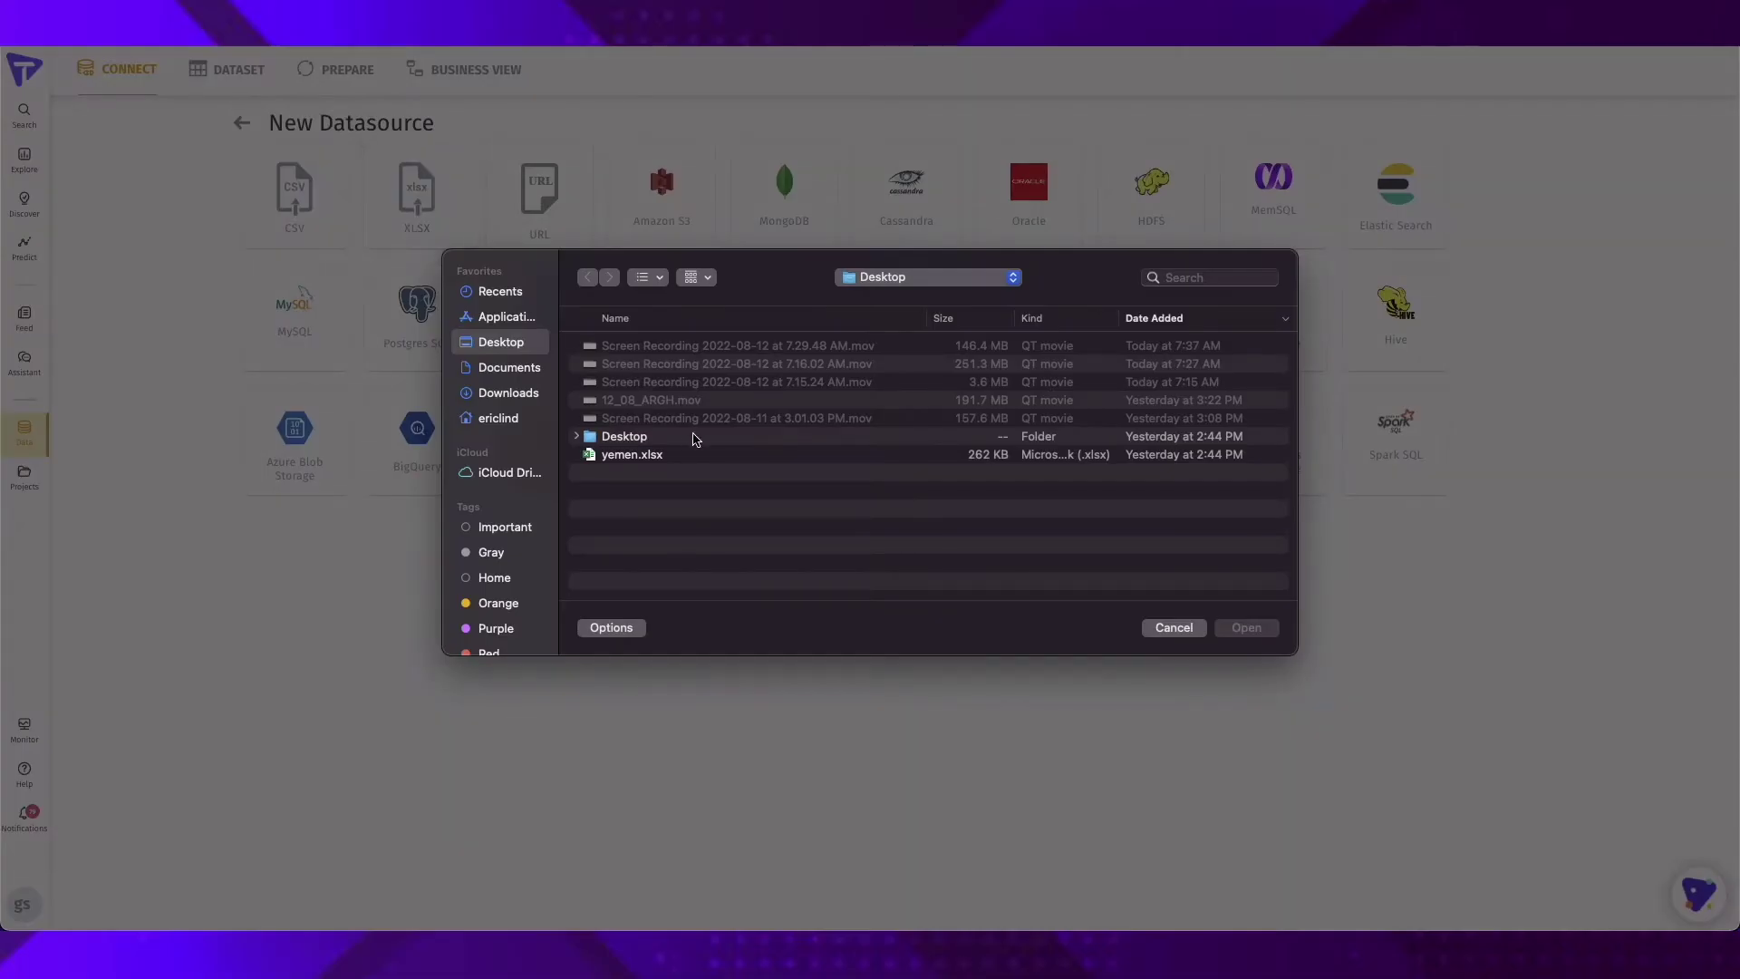
pyautogui.click(682, 456)
pyautogui.click(1243, 634)
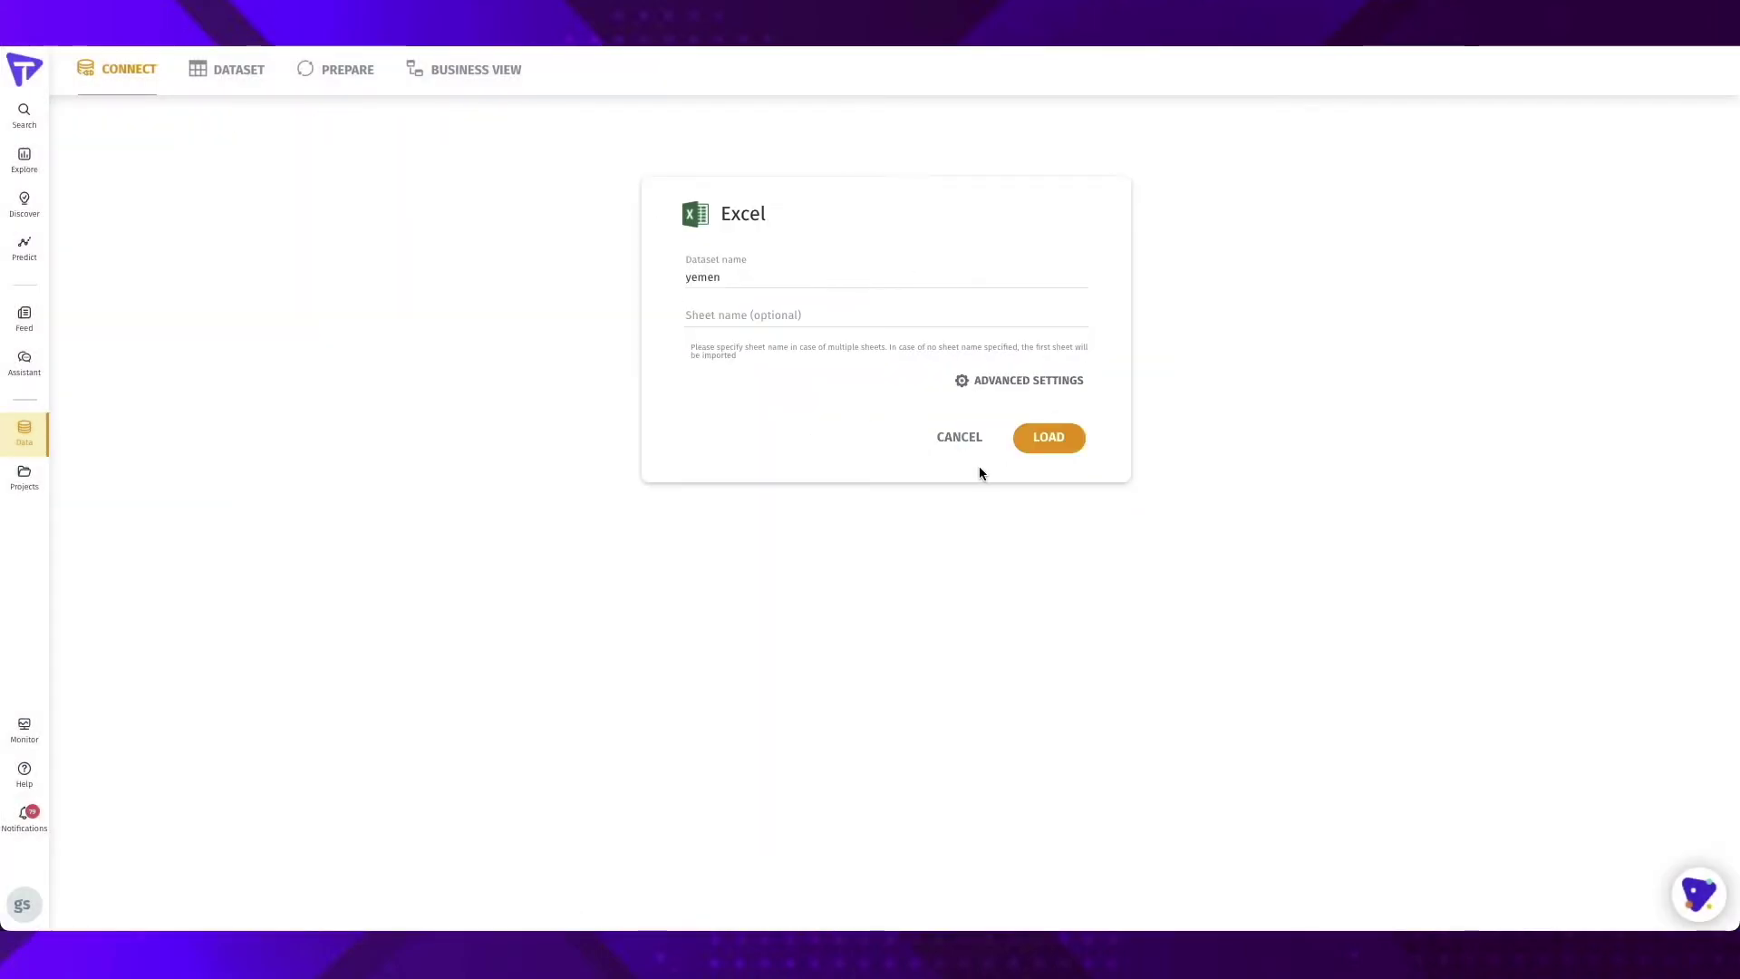
pyautogui.click(345, 60)
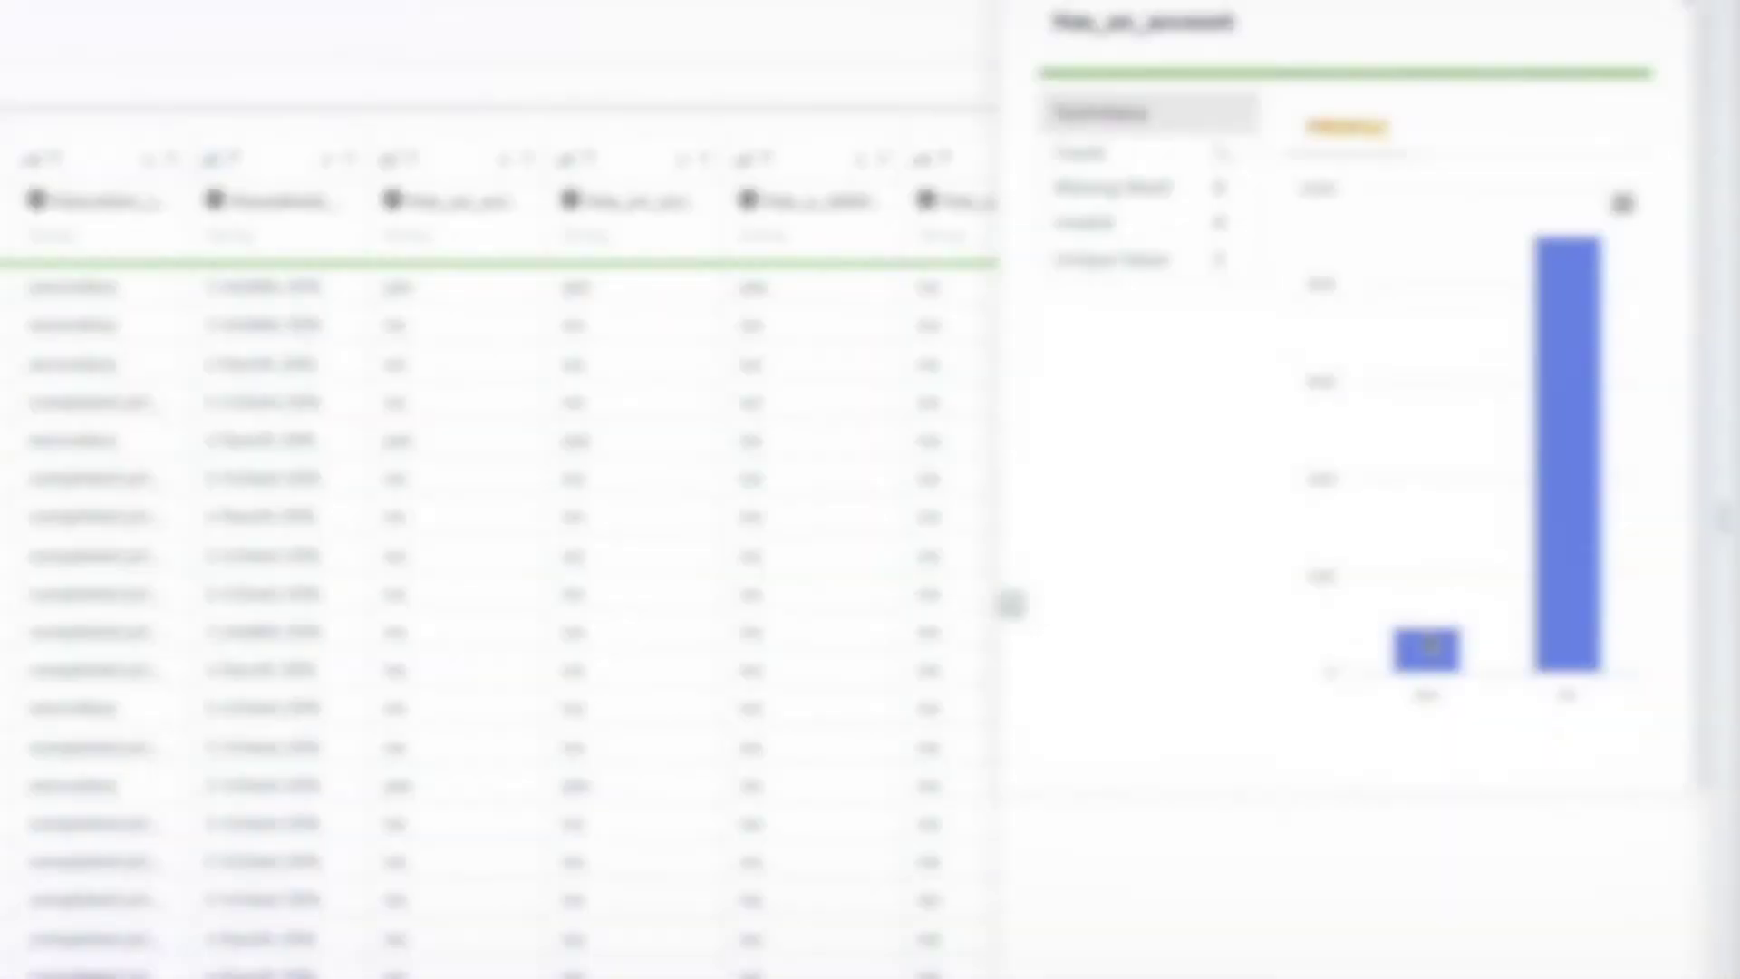
# Review the widened Household_Income profile, showing 5 income groups with 5 richest 20% highest at 258
pyautogui.moveTo(1425, 645)
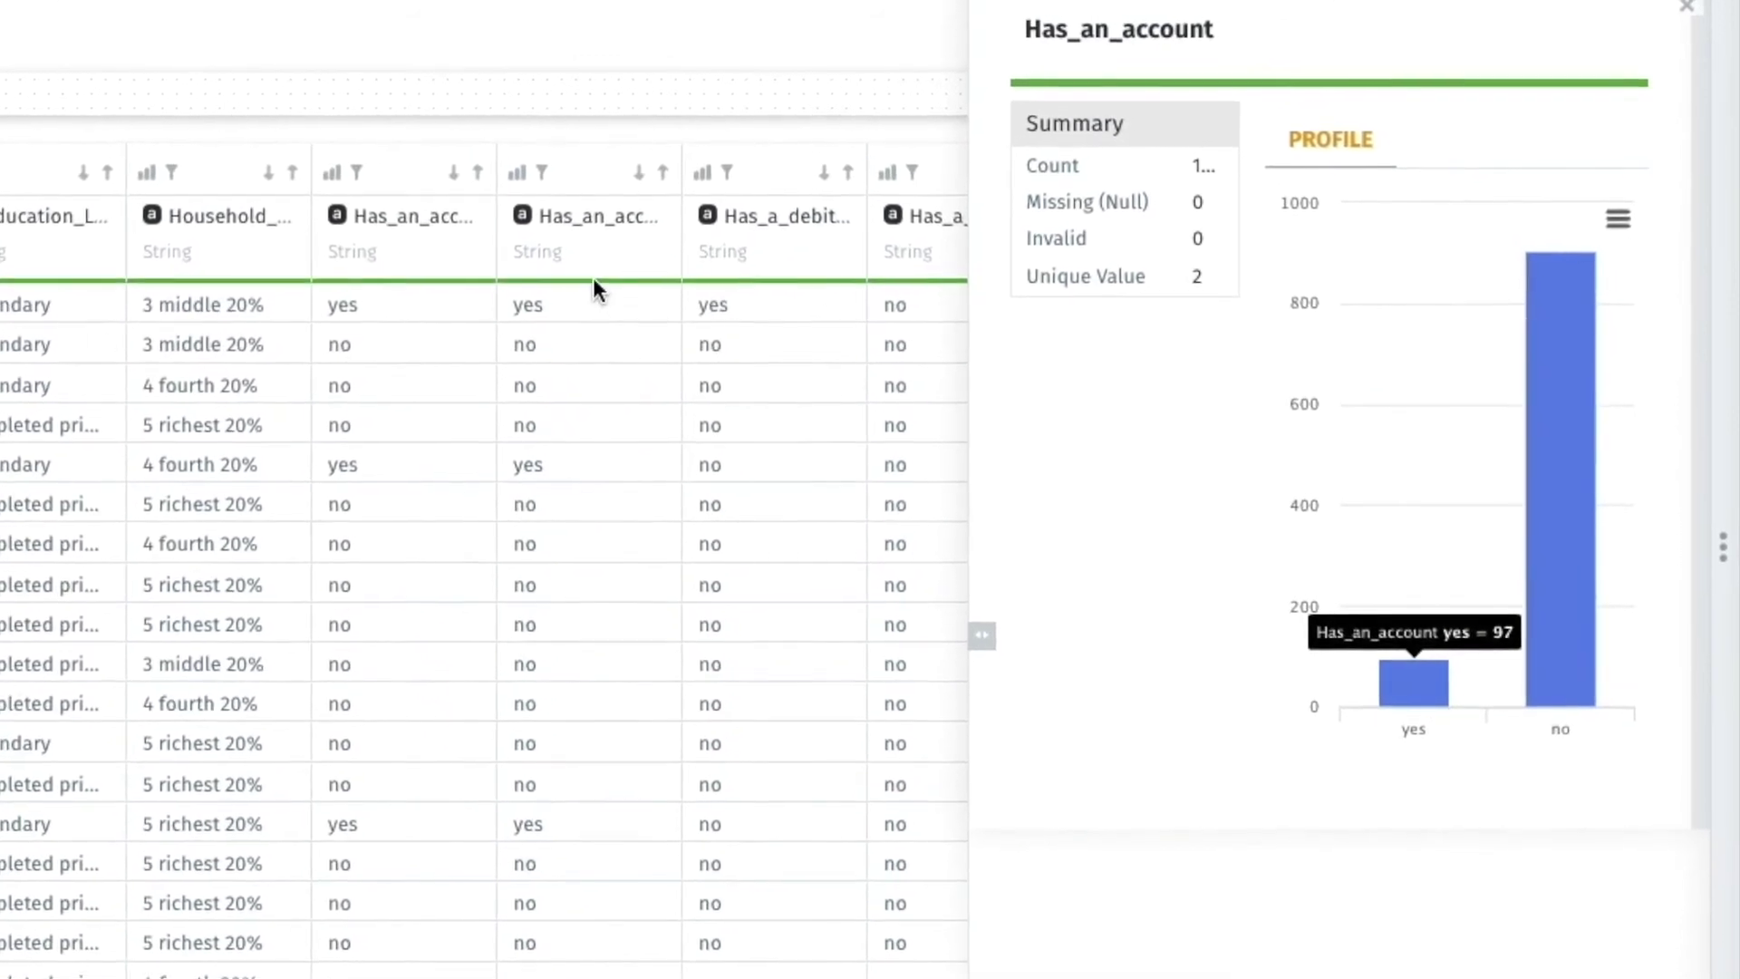
pyautogui.click(116, 184)
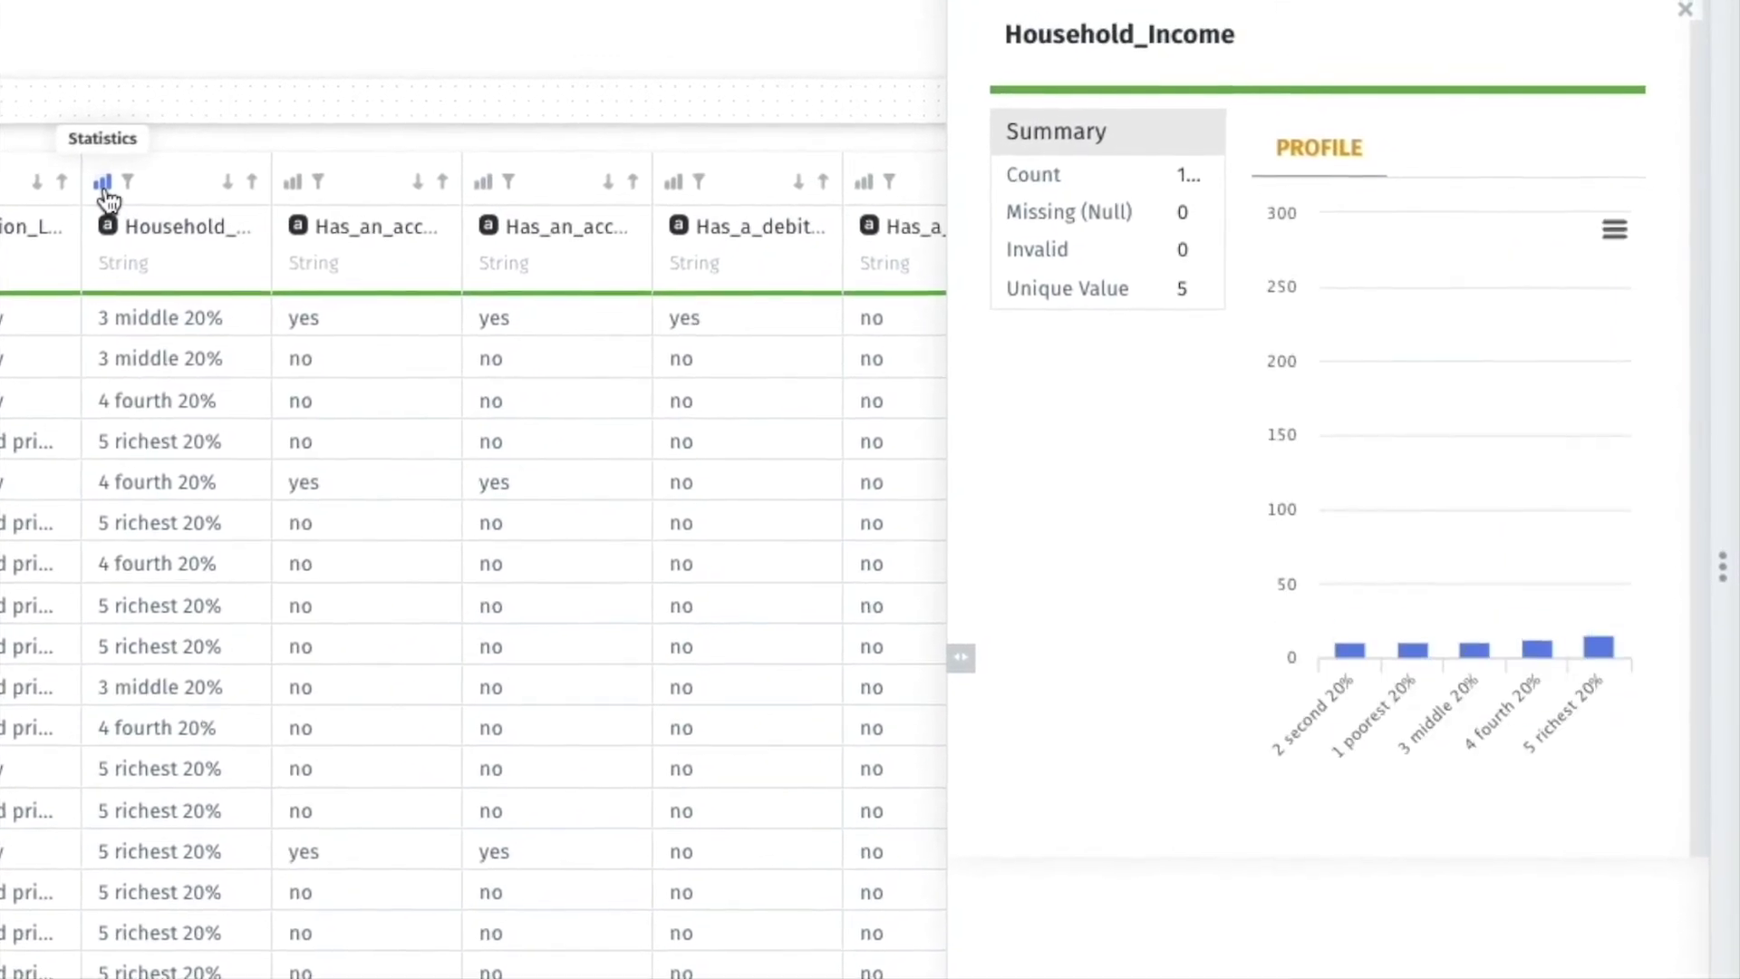
pyautogui.moveTo(394, 701); pyautogui.dragTo(107, 696)
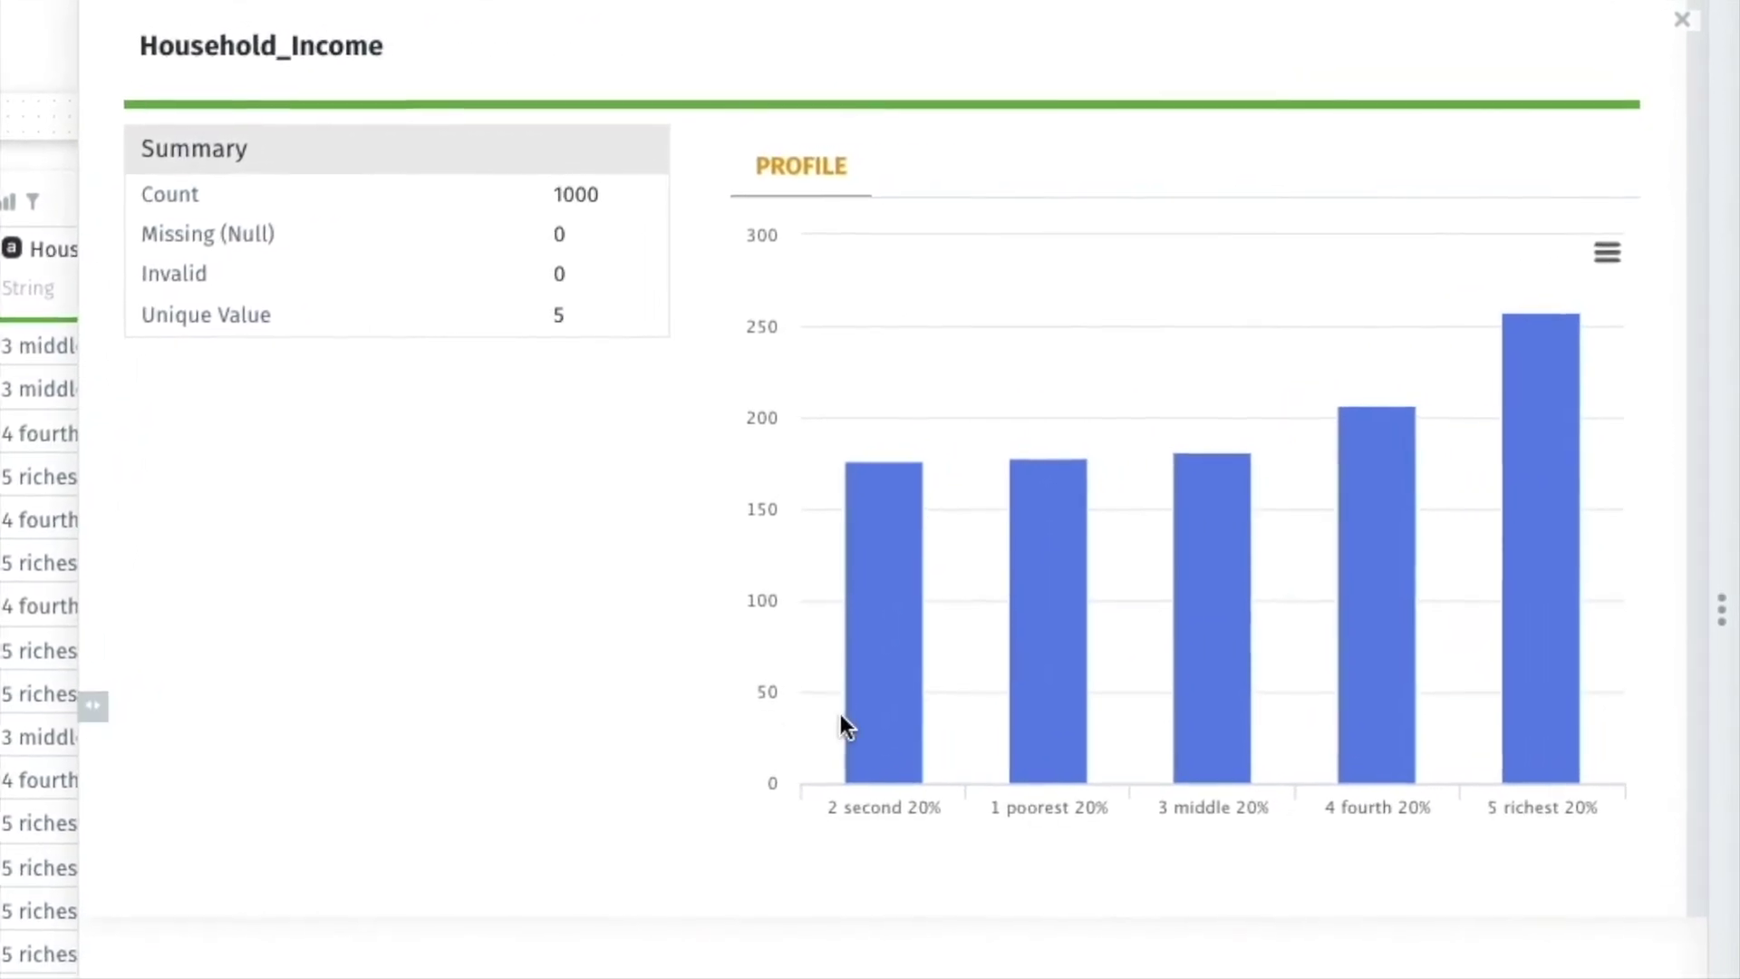
pyautogui.moveTo(1052, 718)
pyautogui.moveTo(1567, 646)
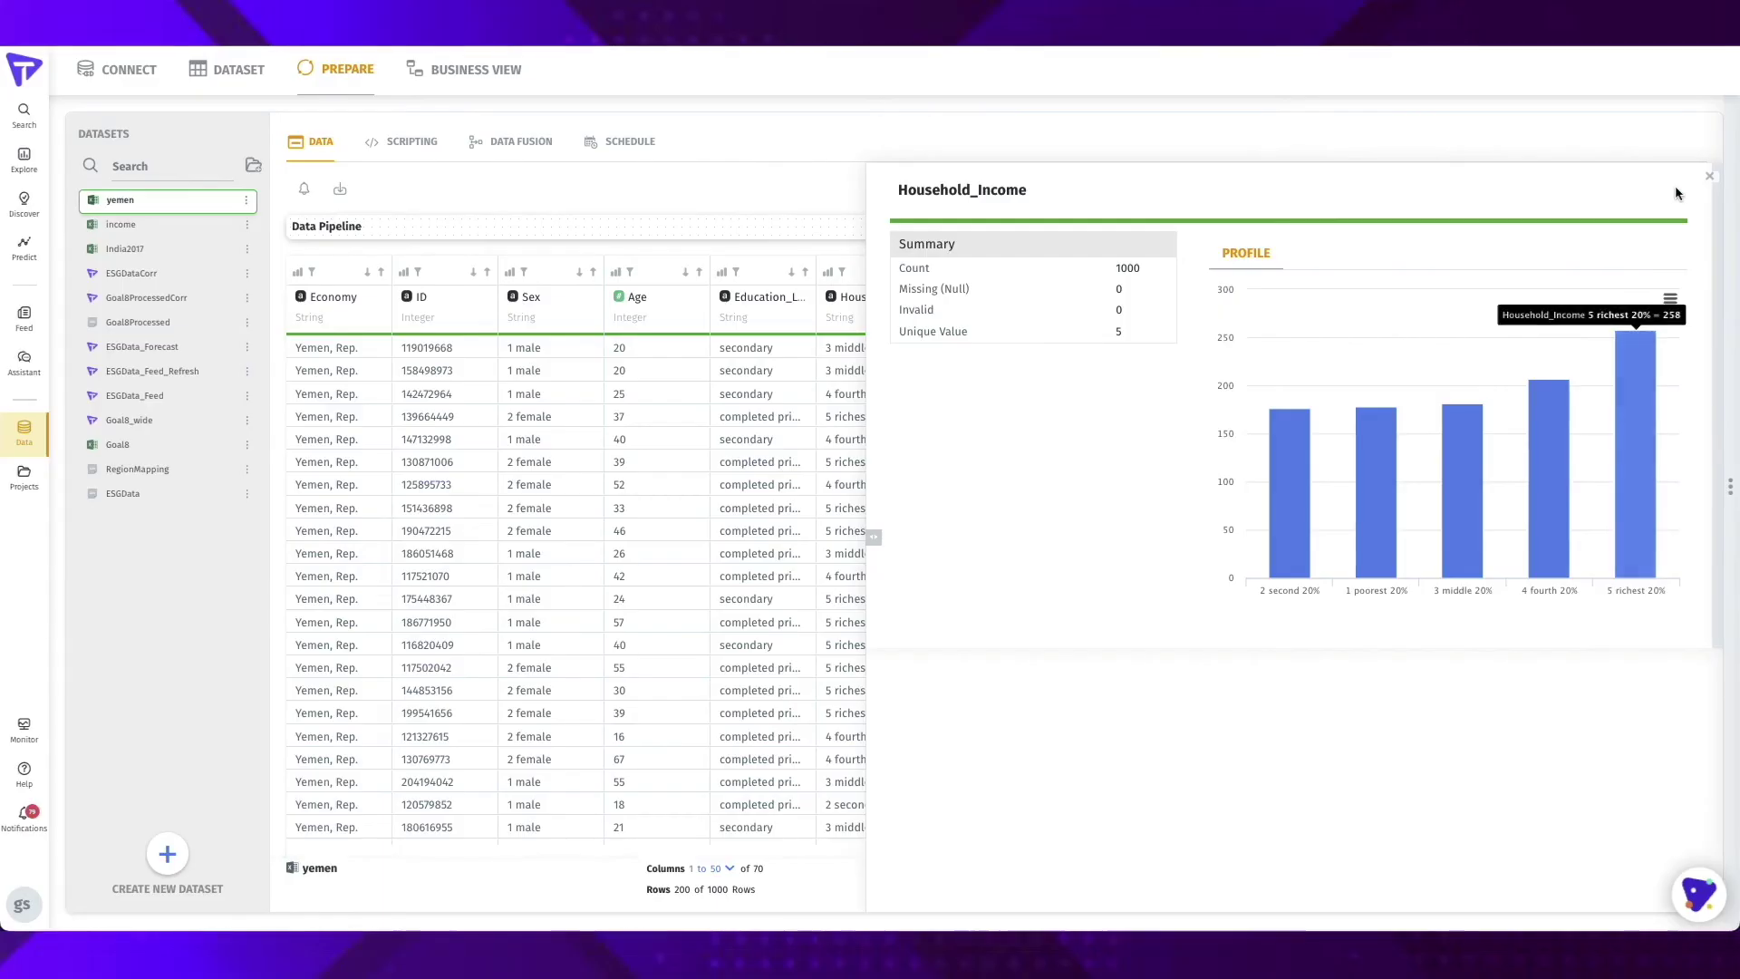
pyautogui.click(1710, 176)
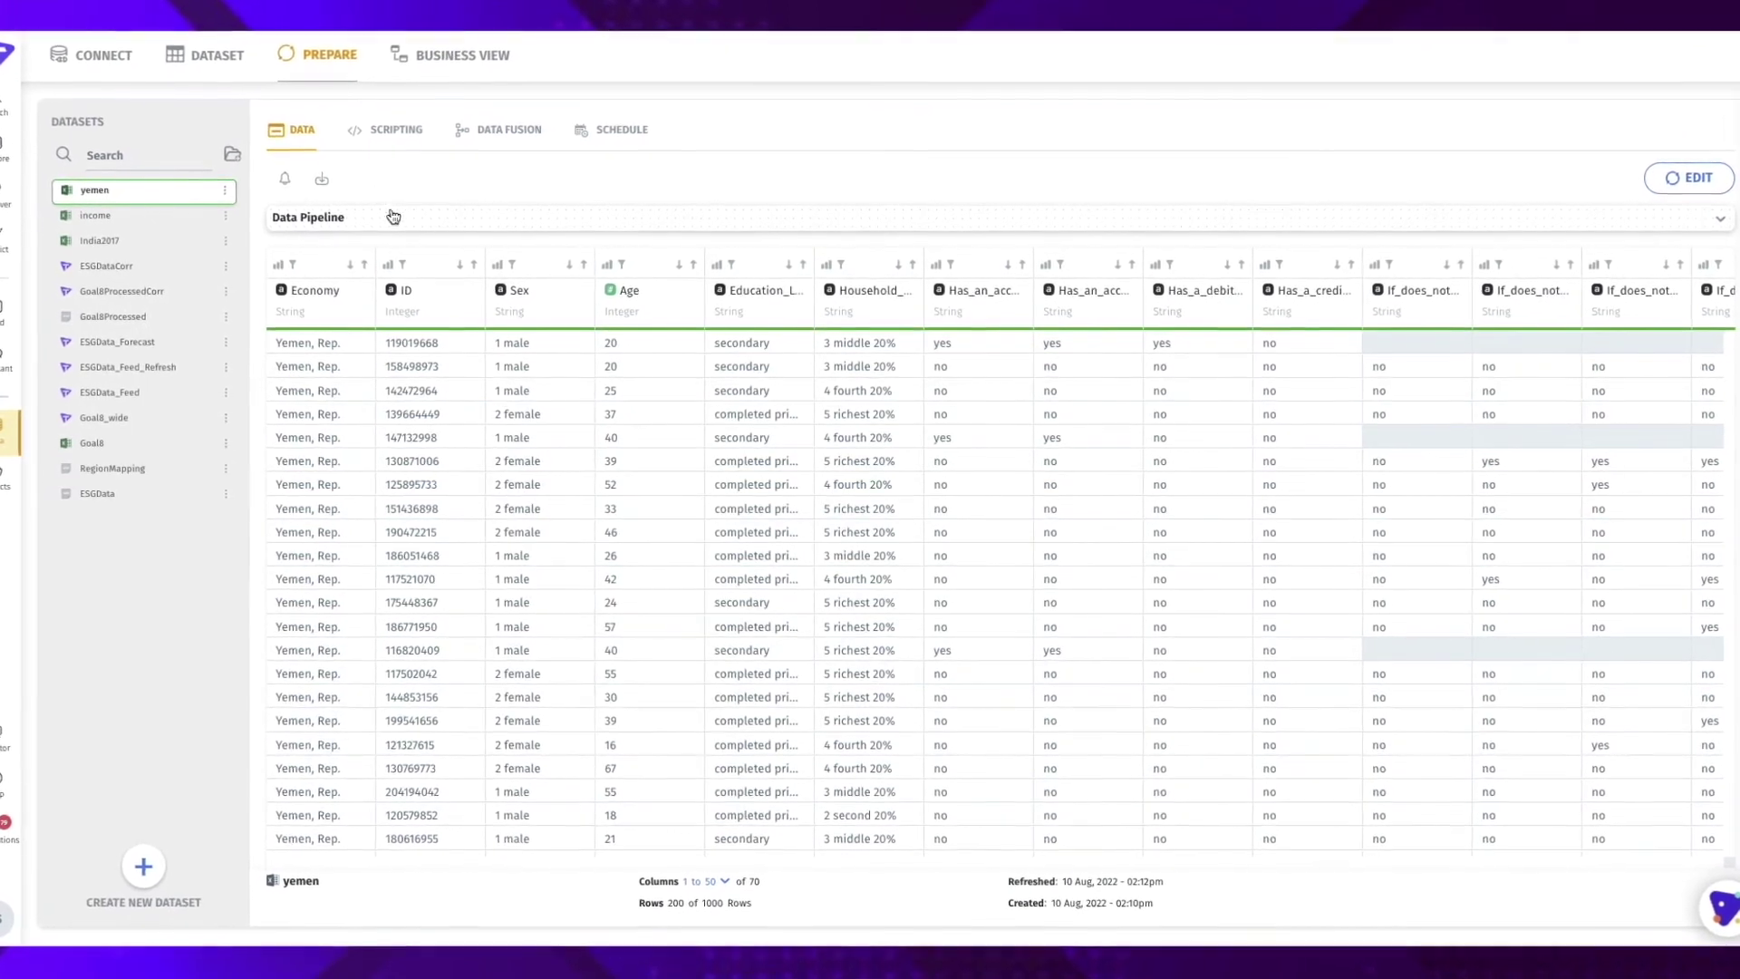
# Expand the yemen pipeline, then open the ESGData dataset and expand its data pipeline
pyautogui.click(362, 220)
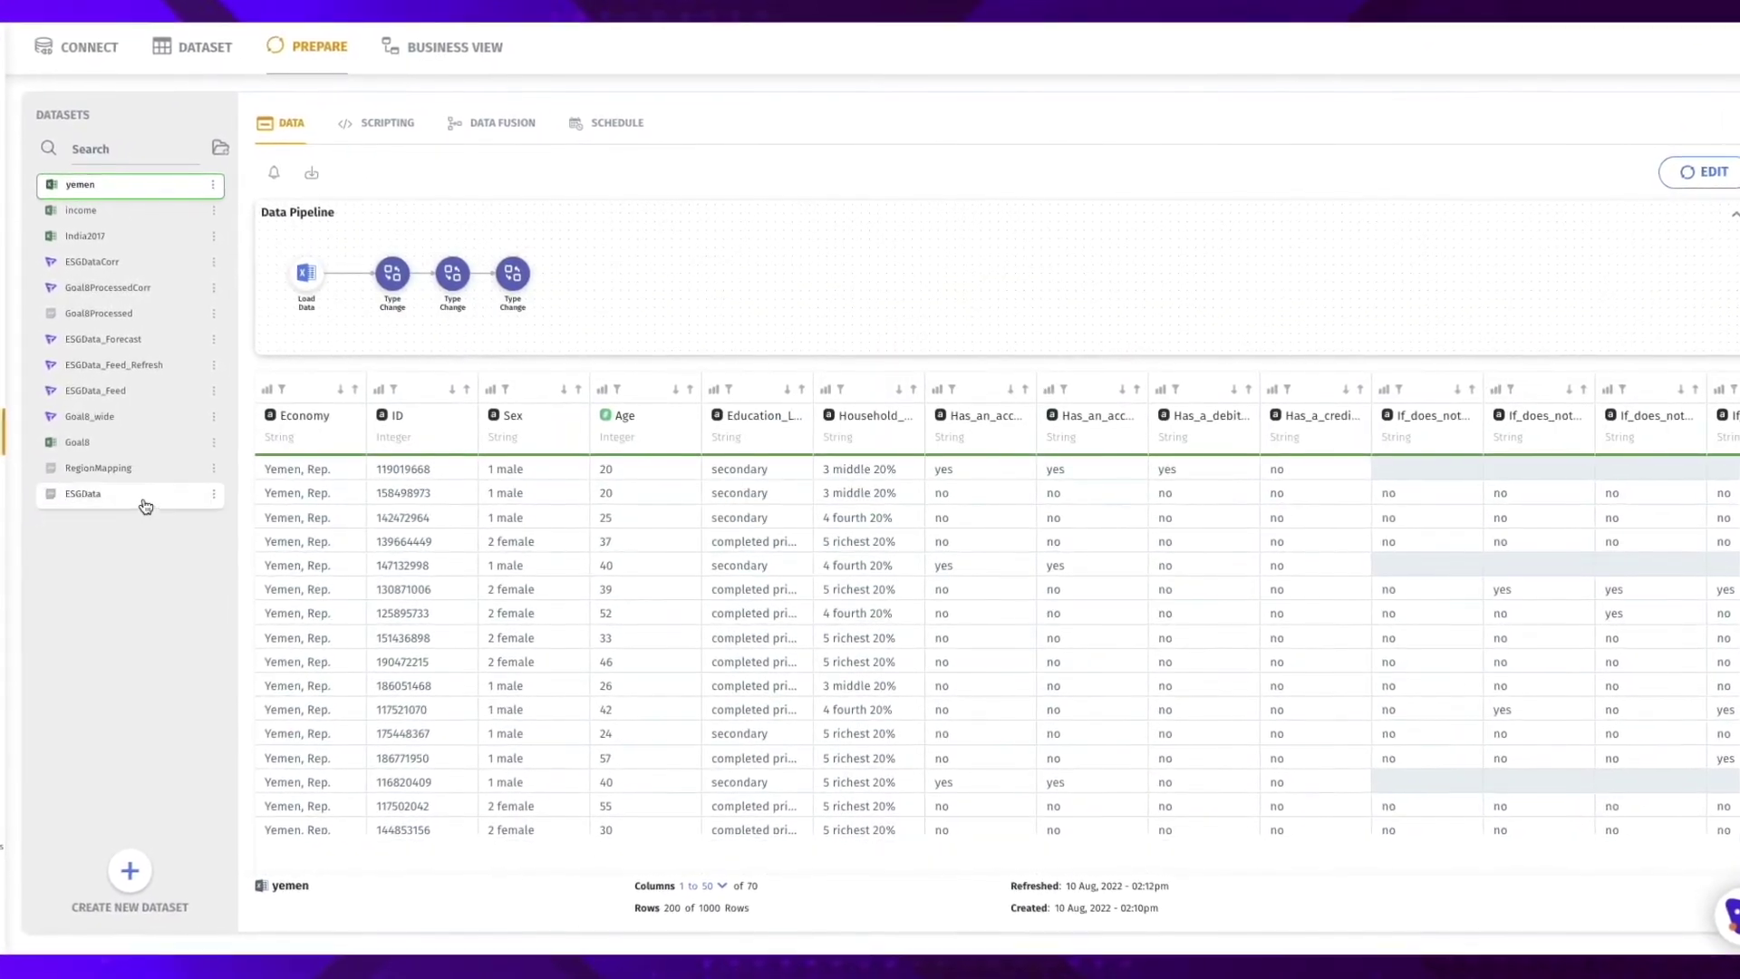
pyautogui.click(139, 502)
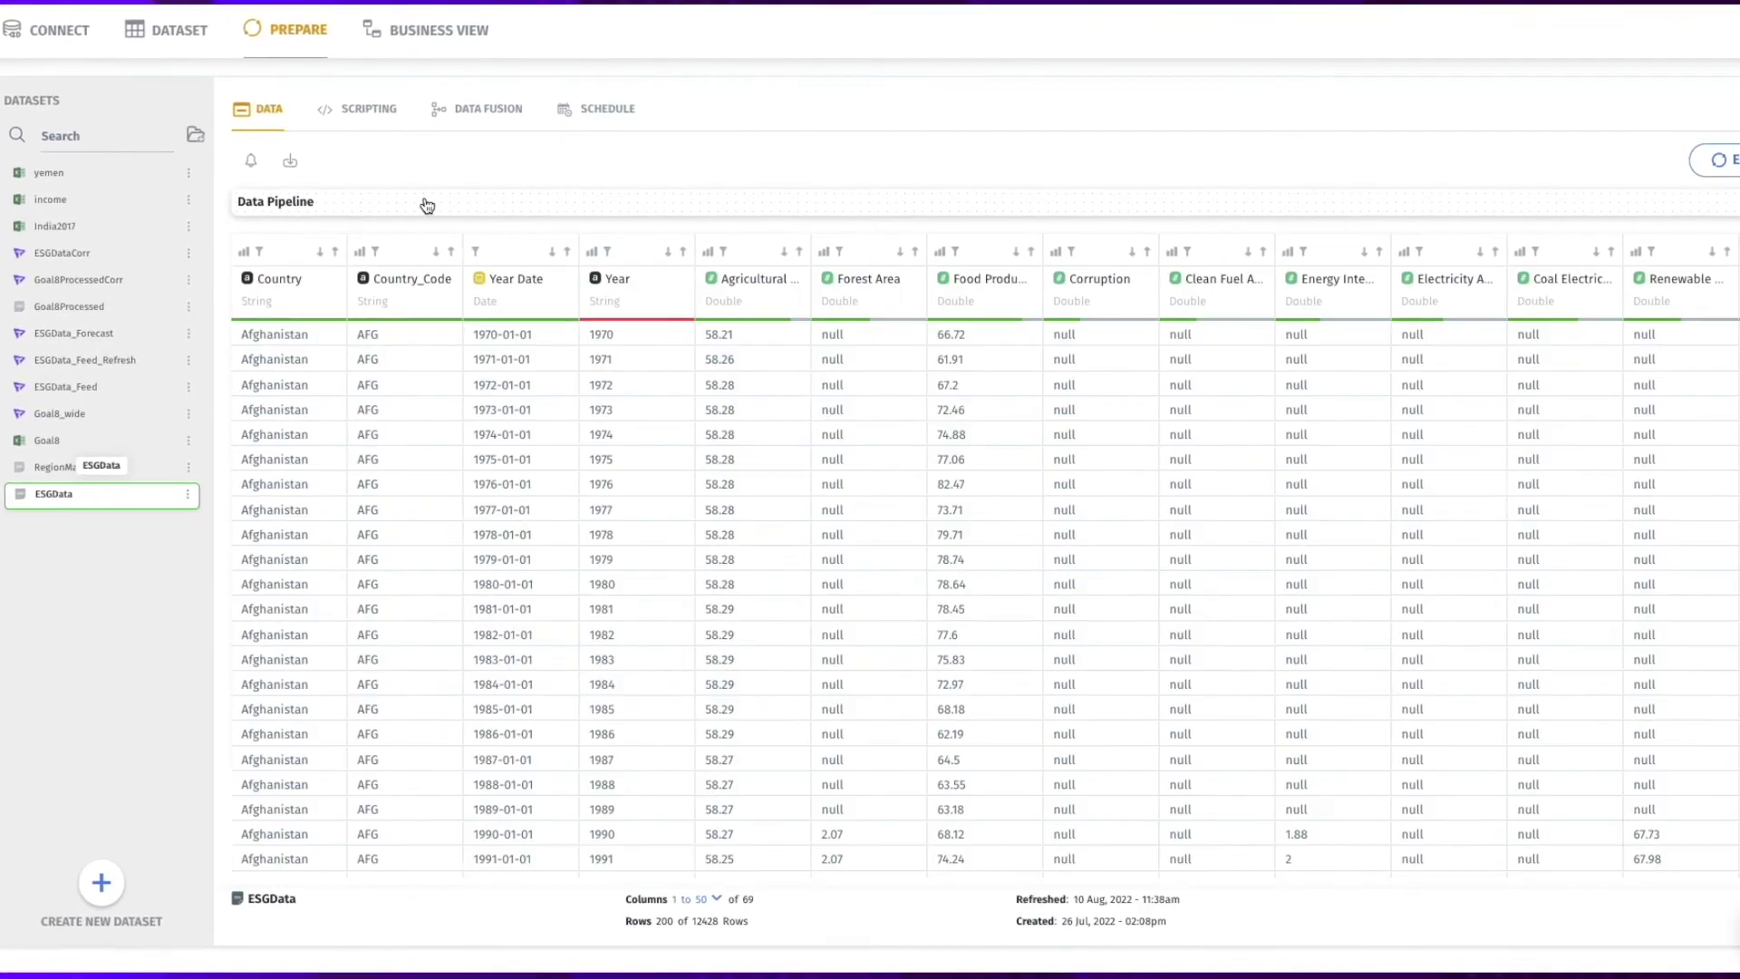
pyautogui.click(430, 207)
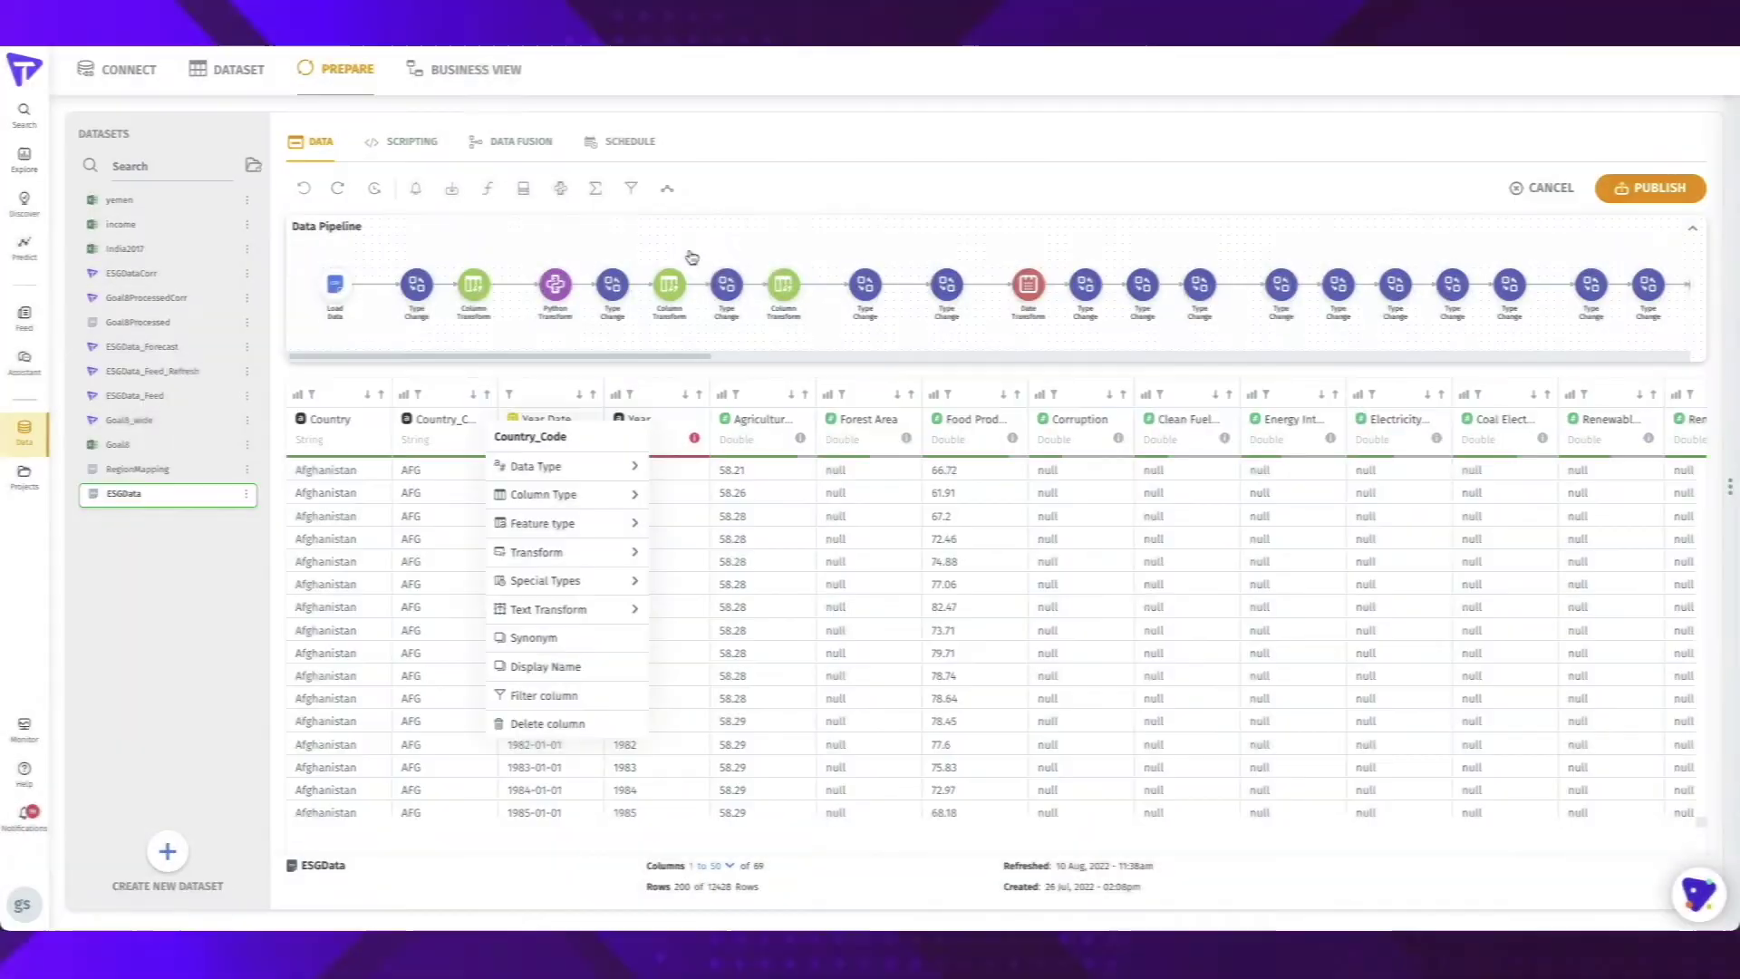
# Cancel editing of the ESGData pipeline and move to the Business View page
pyautogui.click(691, 258)
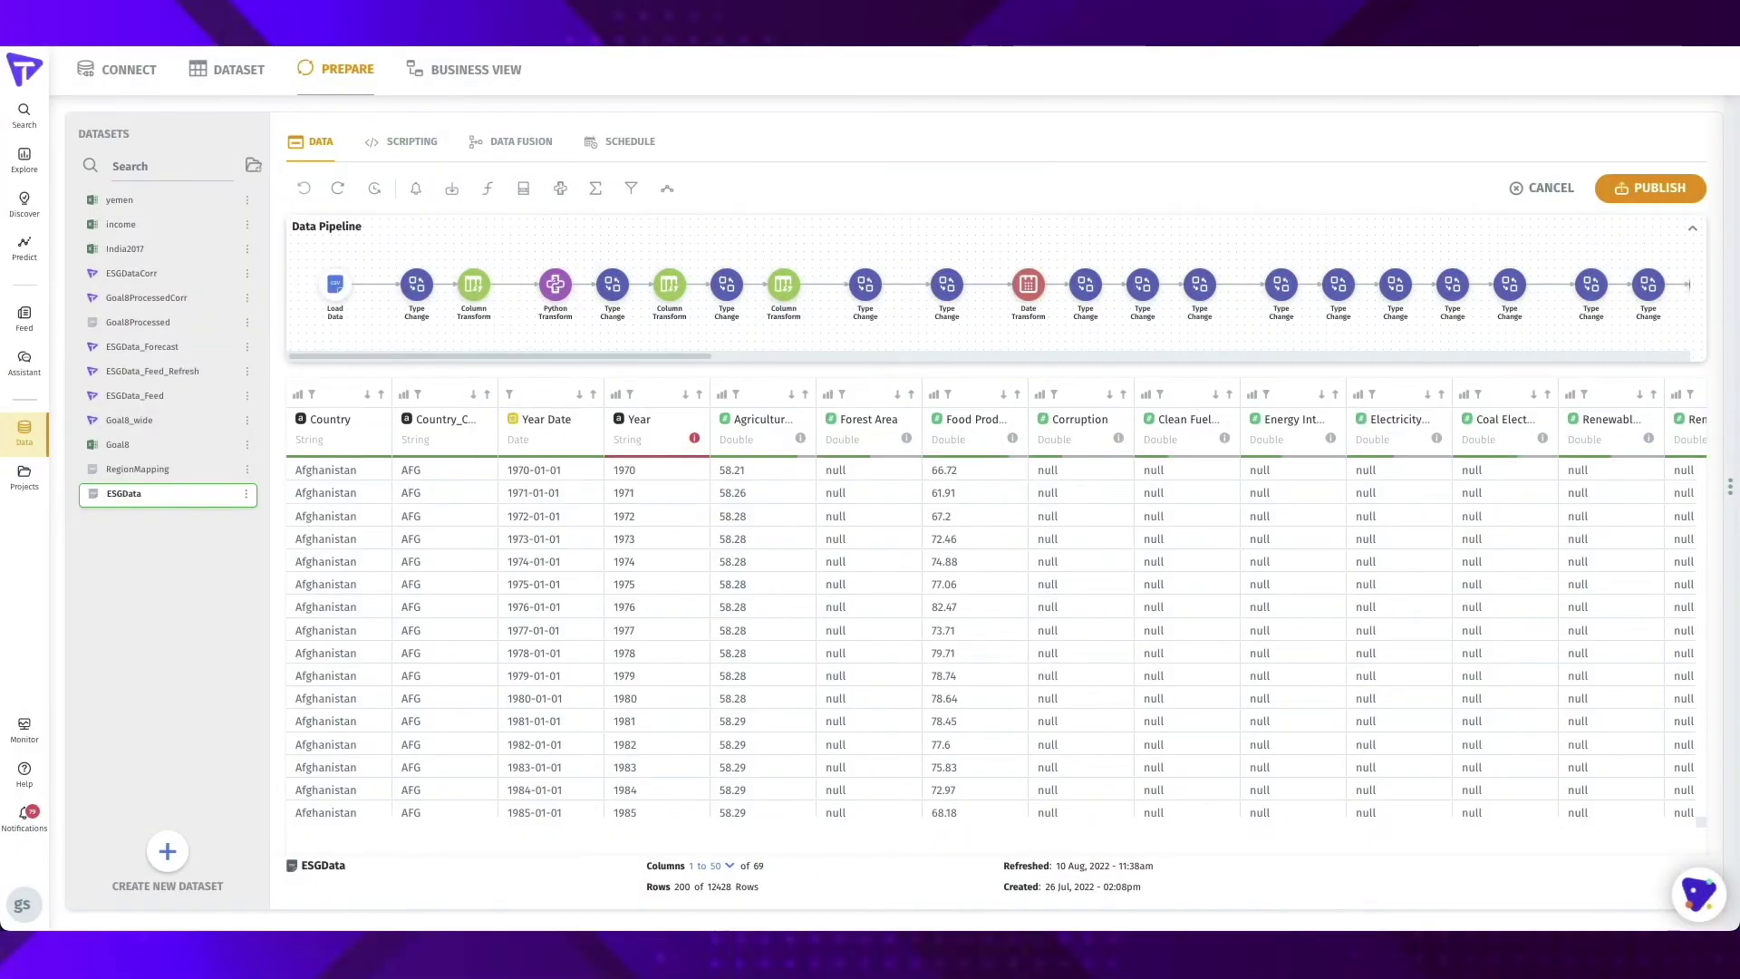
pyautogui.click(1541, 191)
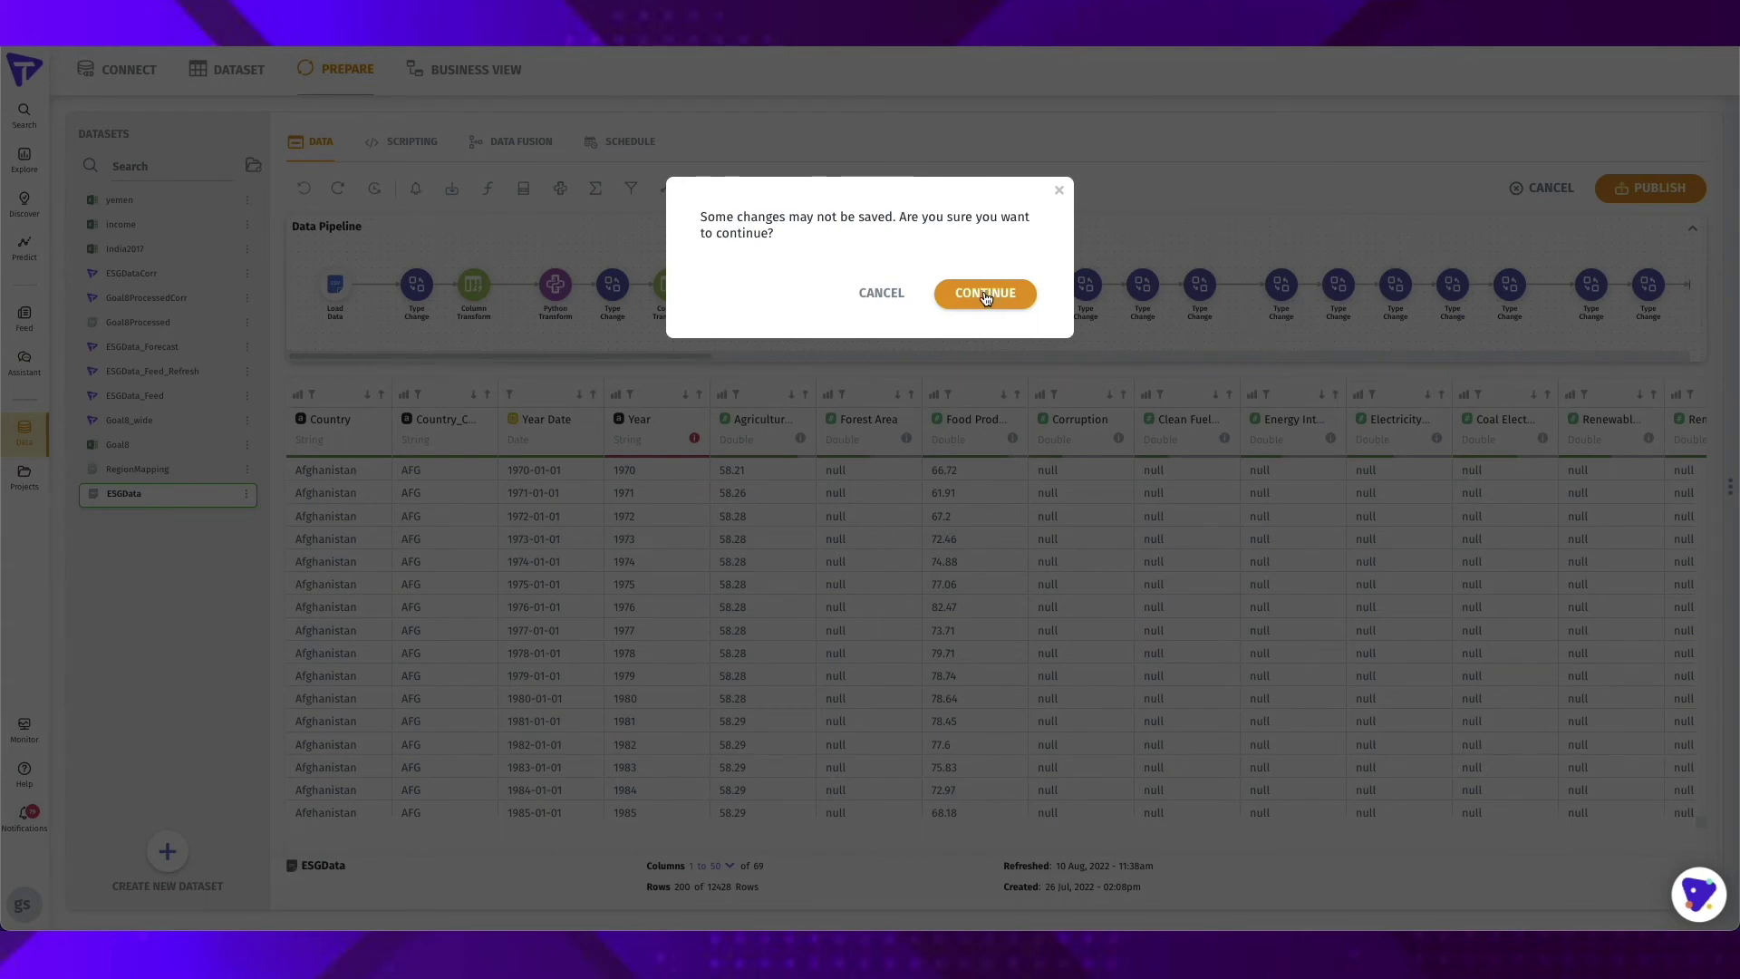
pyautogui.press('Return')
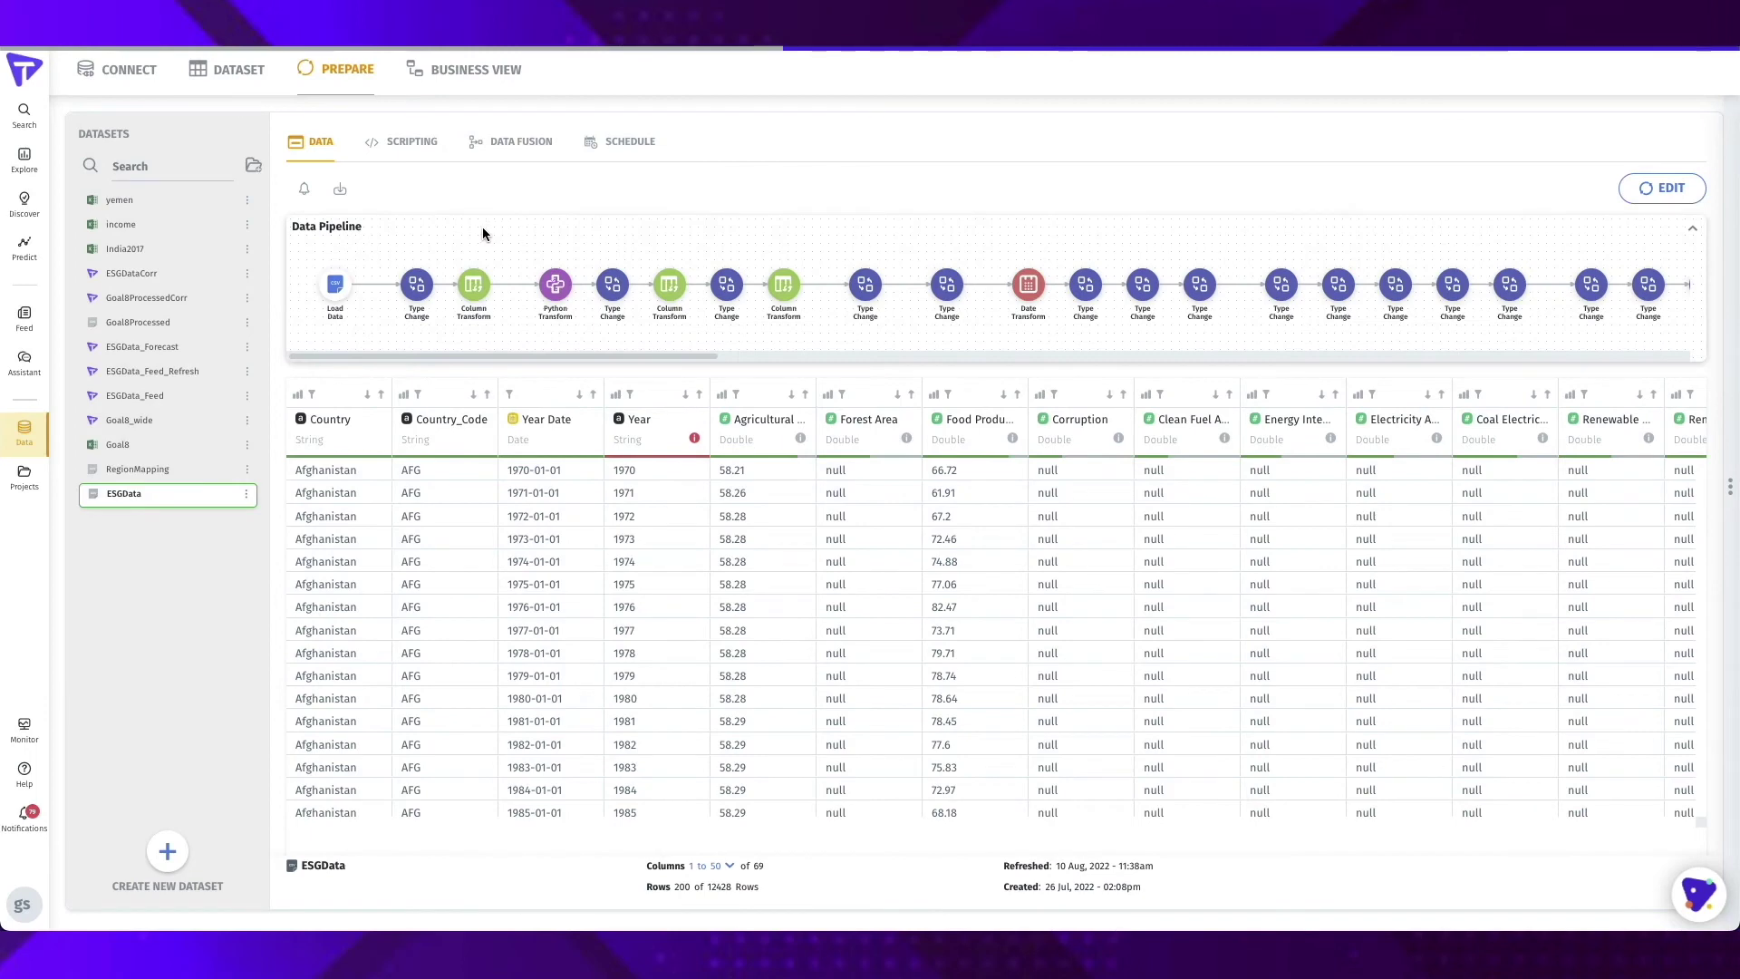
pyautogui.click(458, 71)
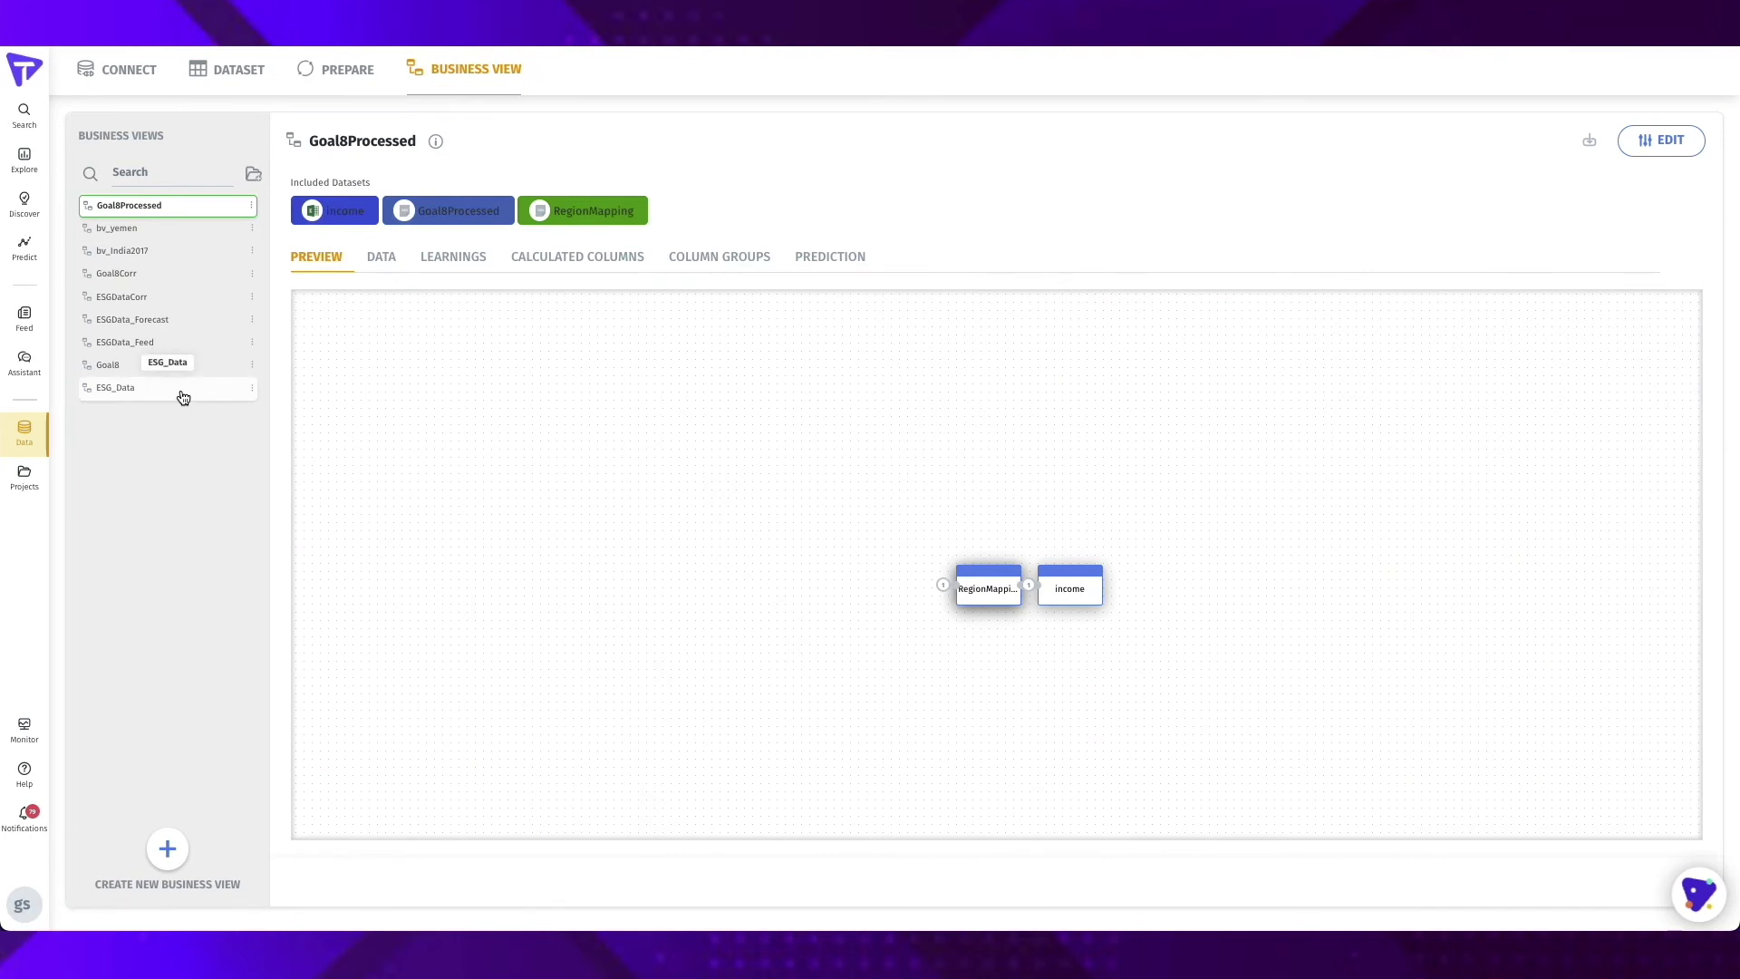
# Open the bv_yemen business view under ESG_Data and show its 70-column Yemen survey data
pyautogui.click(183, 398)
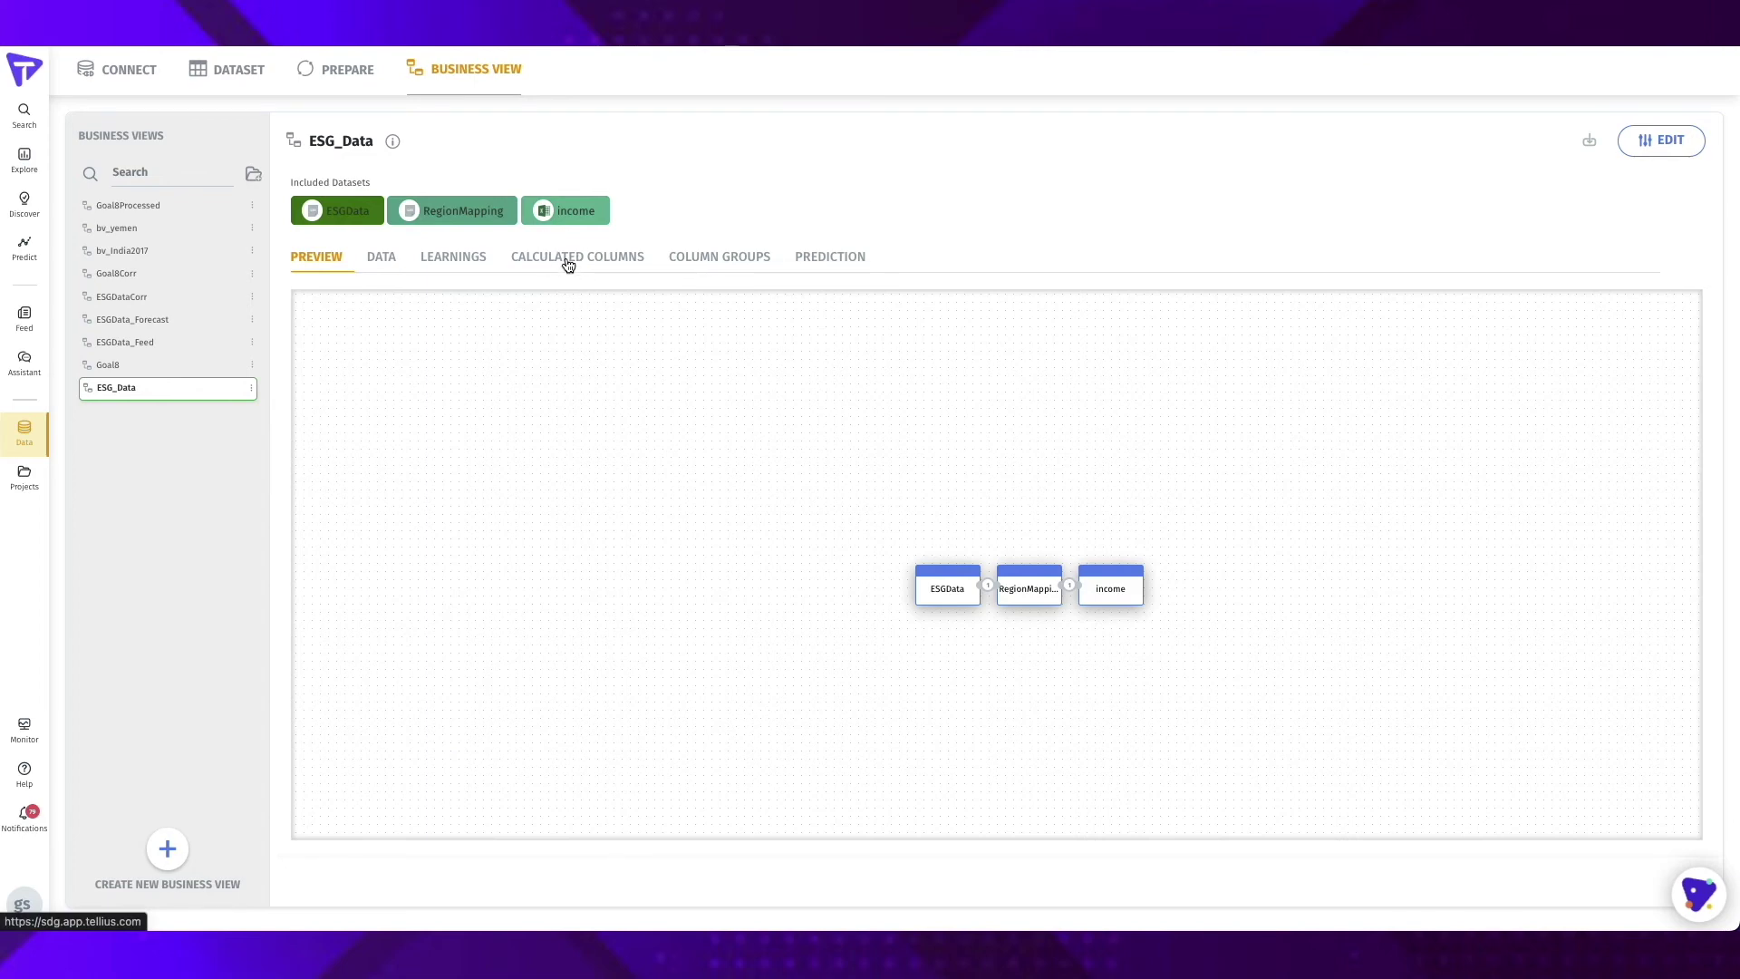
pyautogui.click(186, 230)
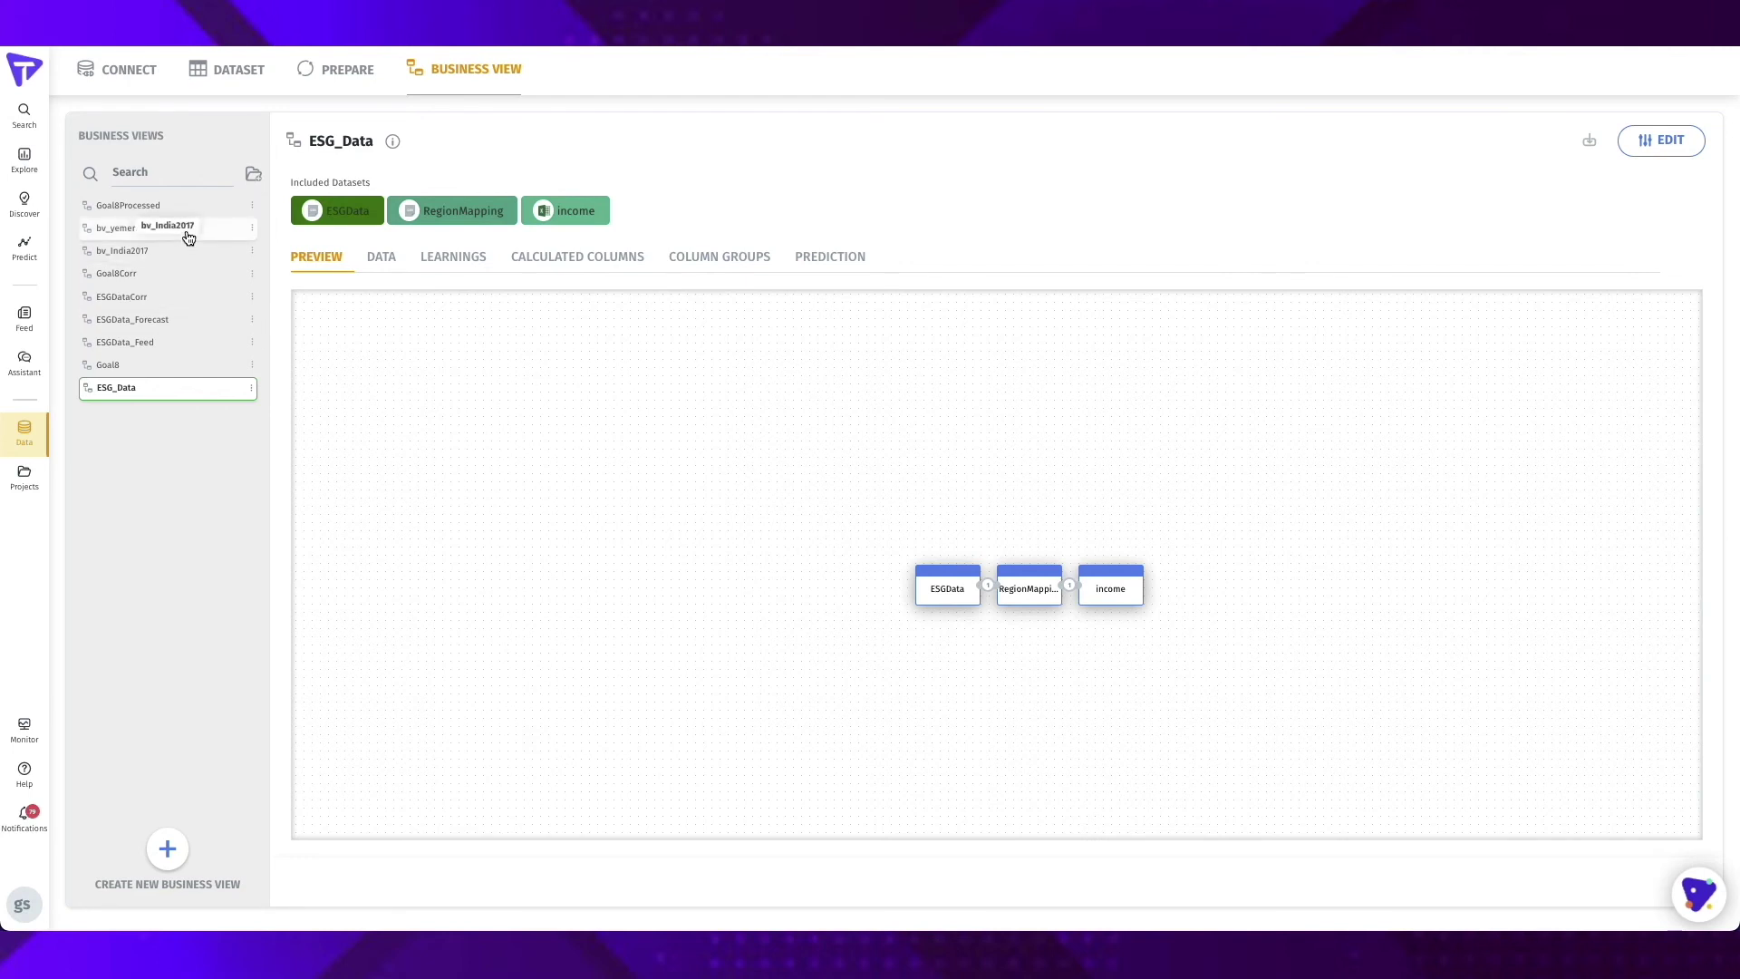
pyautogui.click(385, 261)
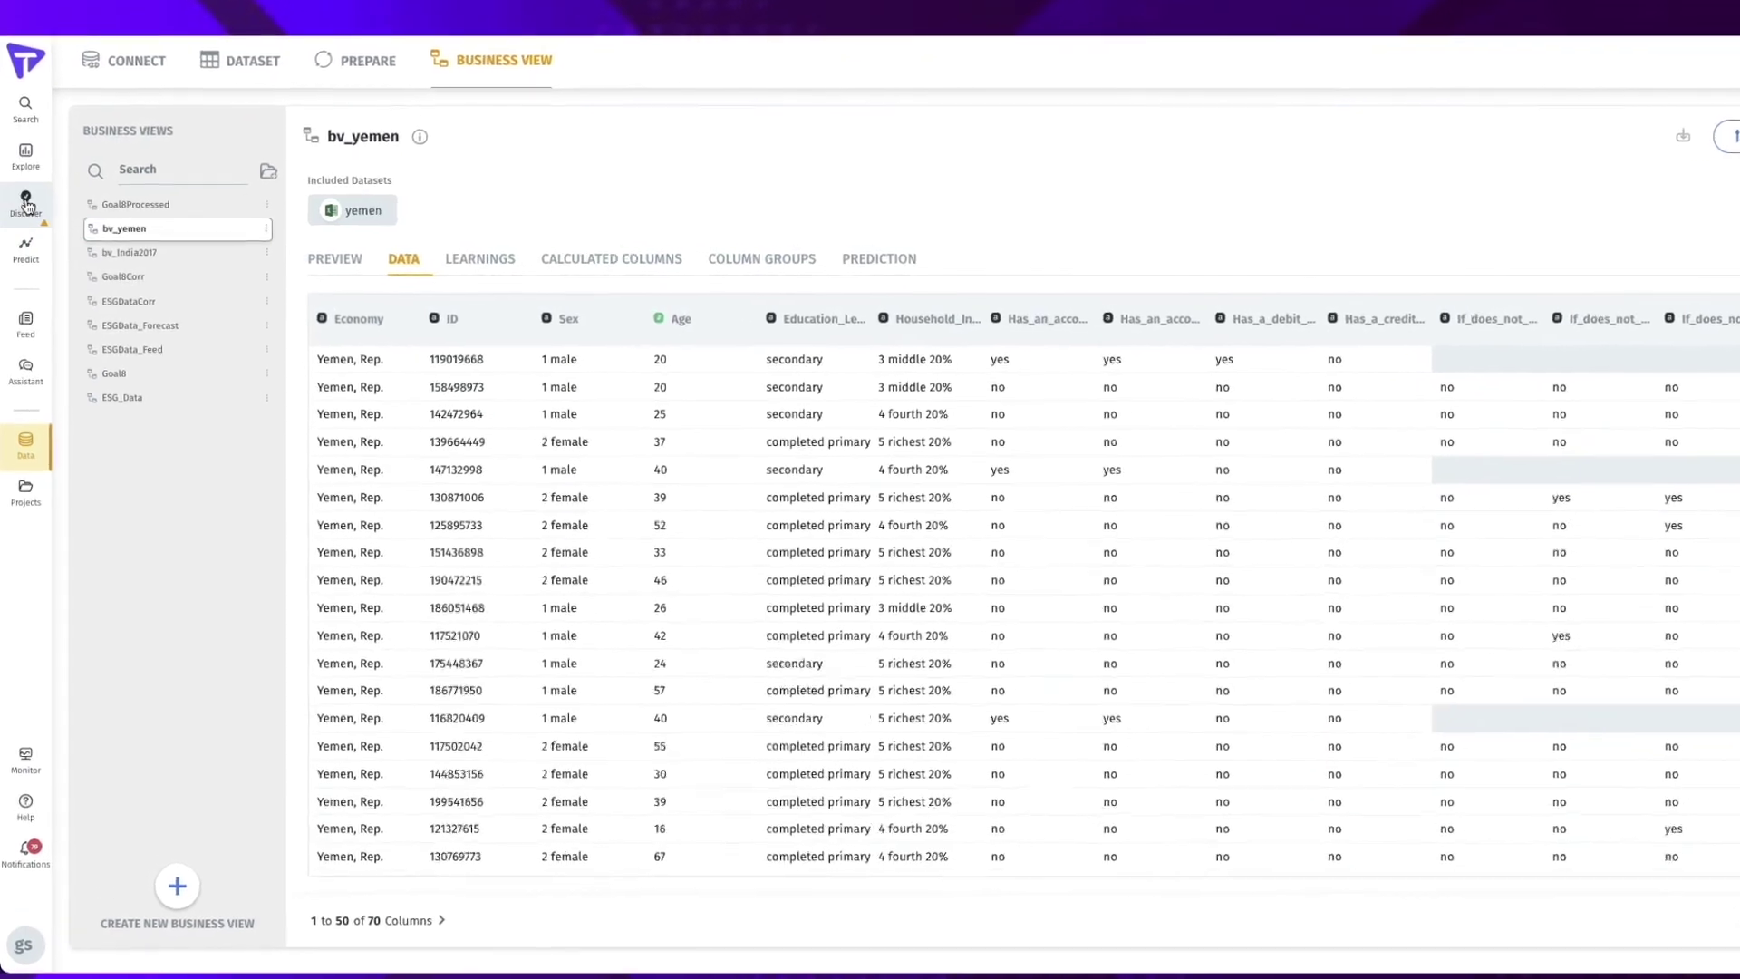
# Start a new Key Drivers insight based on the bv_yemen business view
pyautogui.click(26, 203)
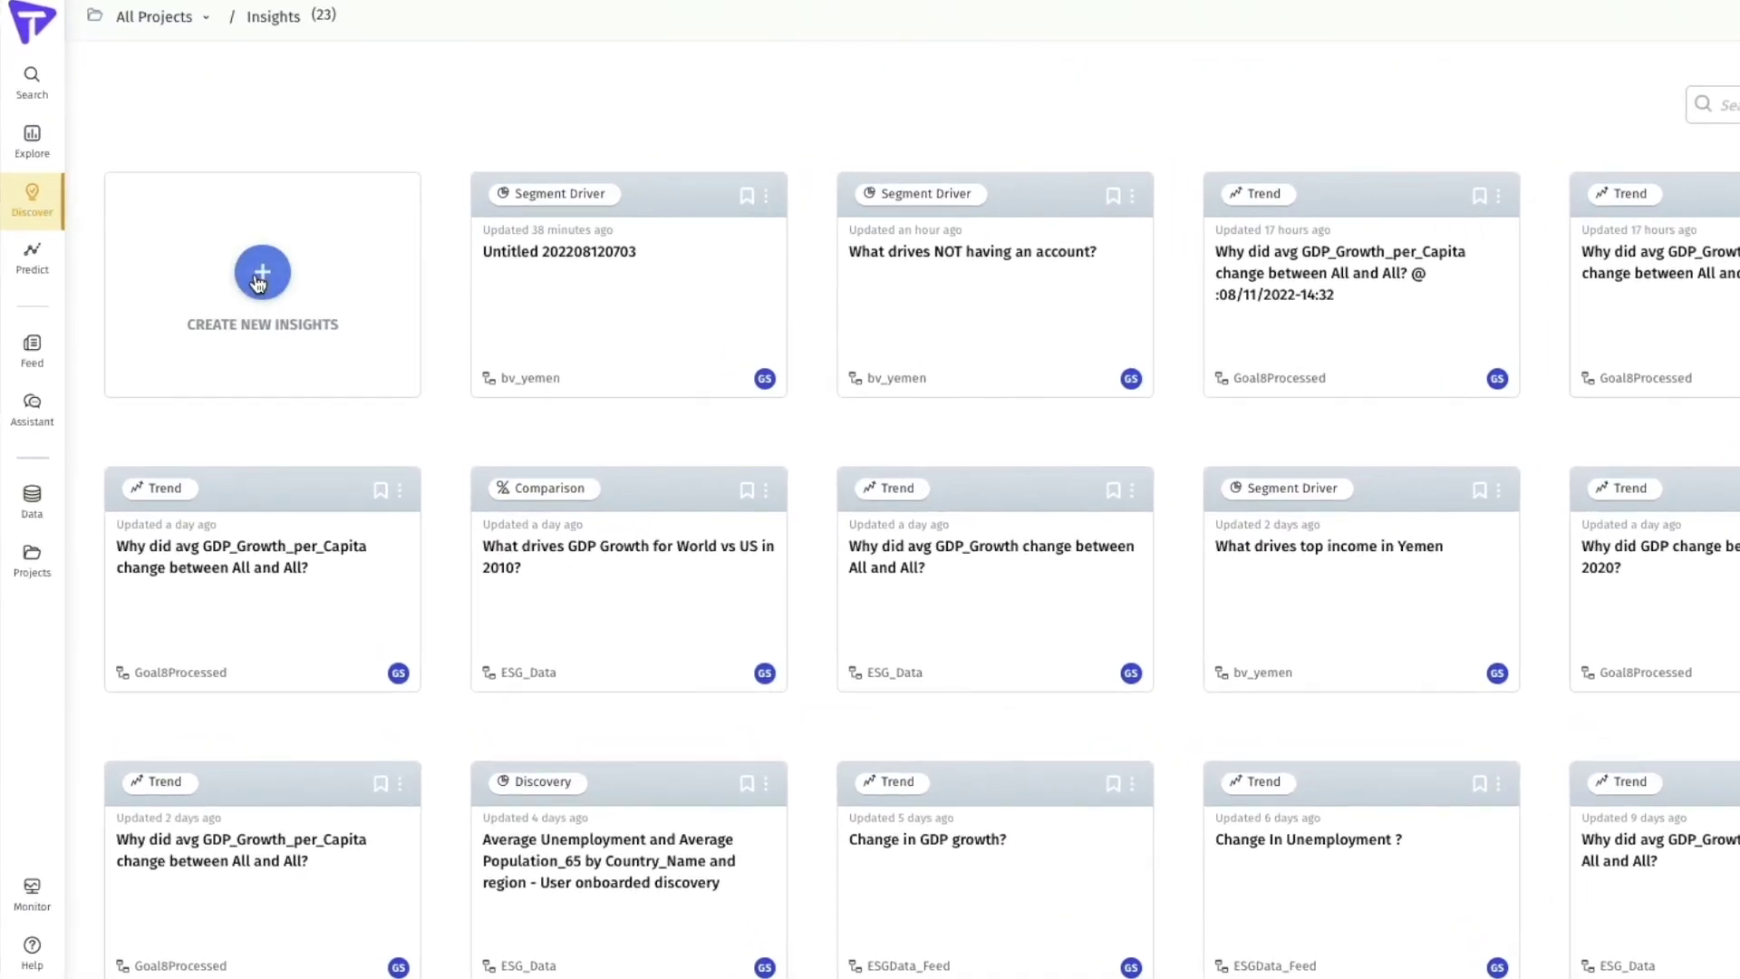
pyautogui.click(260, 277)
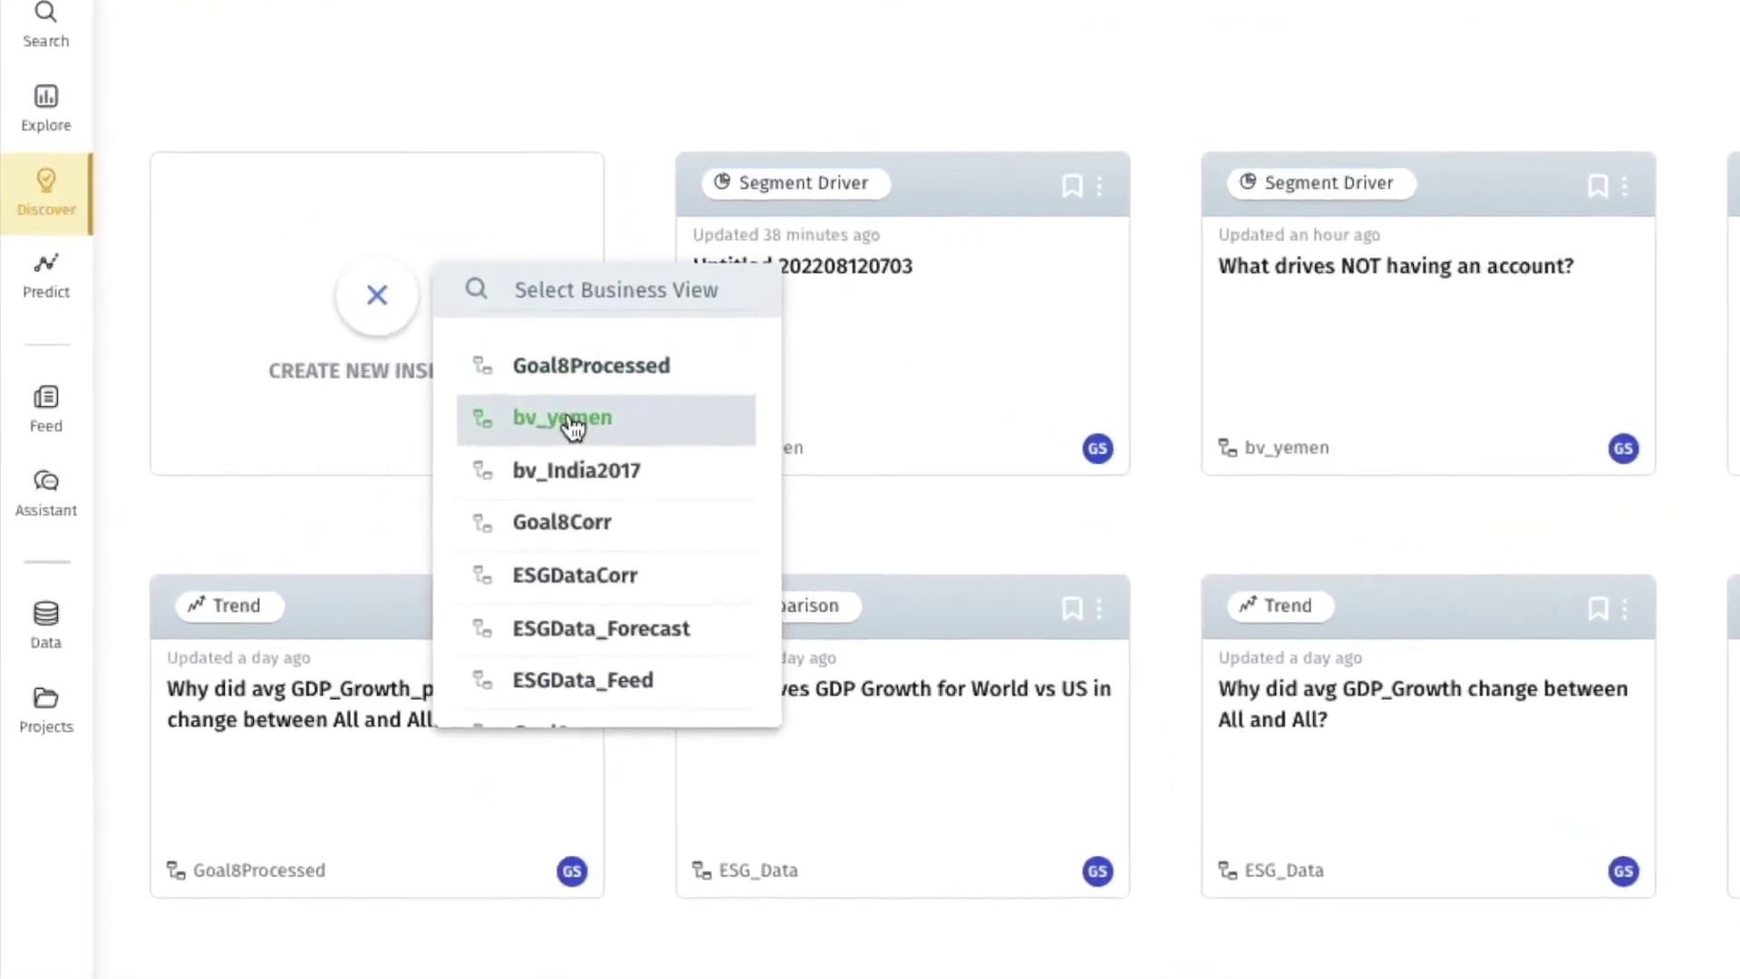
pyautogui.click(572, 421)
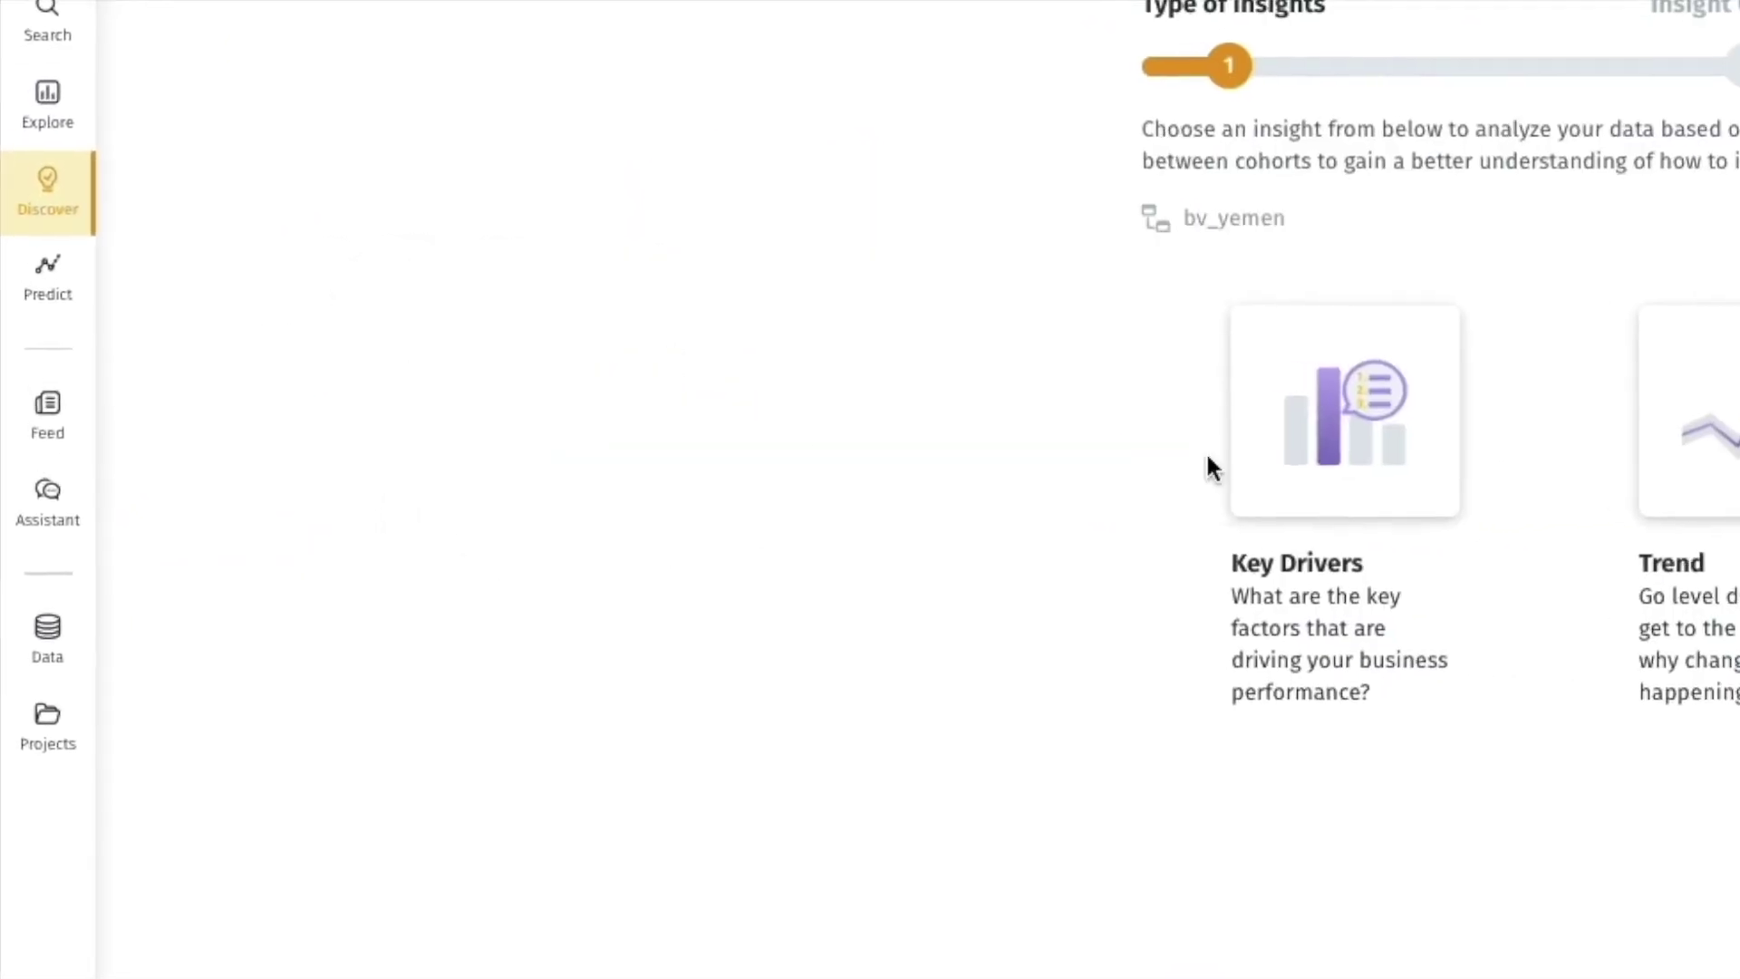
pyautogui.click(728, 355)
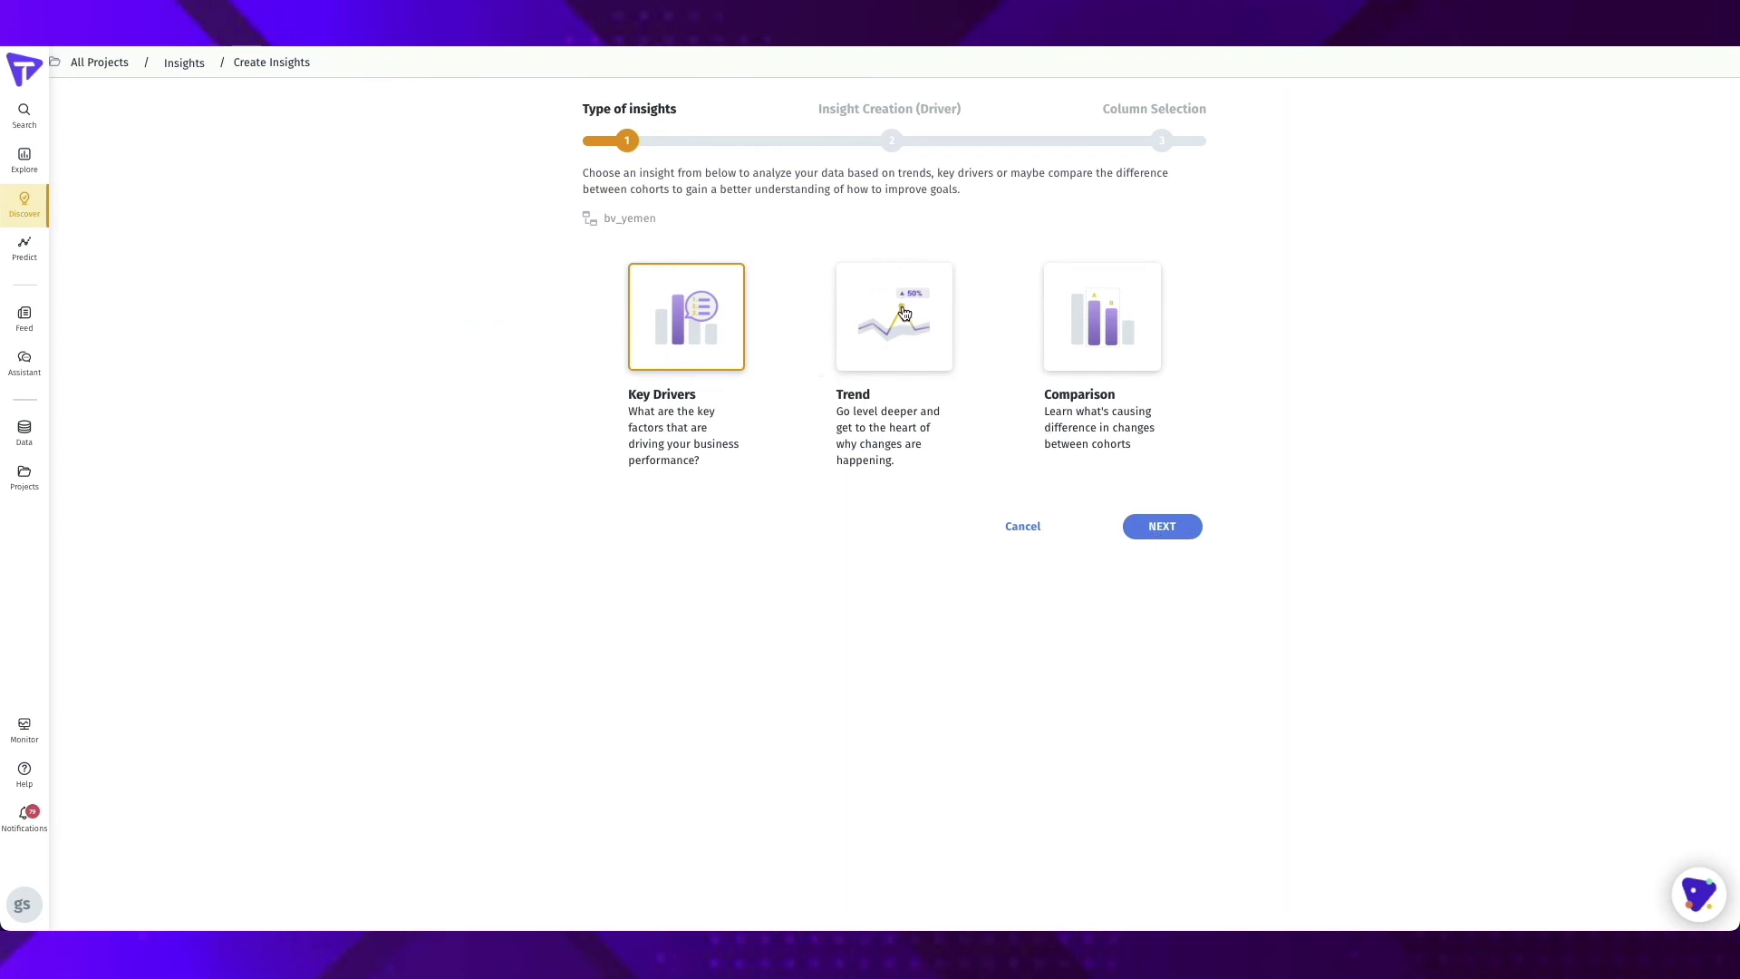
pyautogui.click(1155, 523)
# Set the insight to explain Household_Income with the value 1 poorest 20%
pyautogui.click(821, 270)
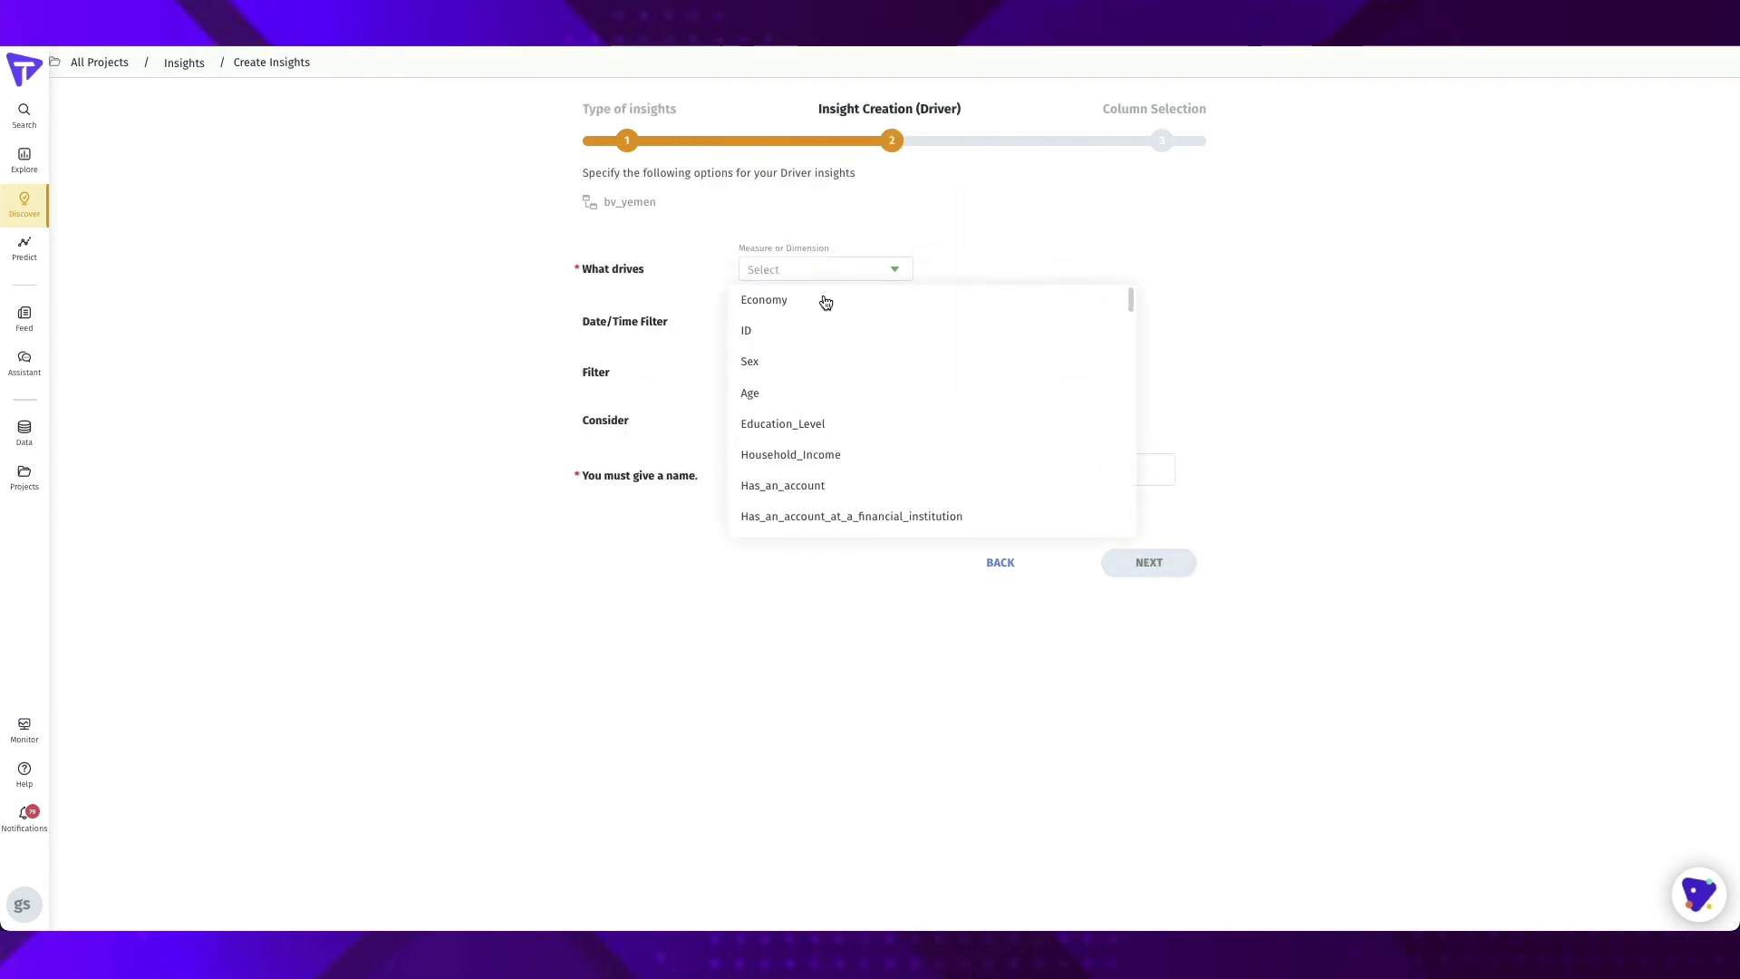
pyautogui.click(838, 454)
pyautogui.click(1106, 260)
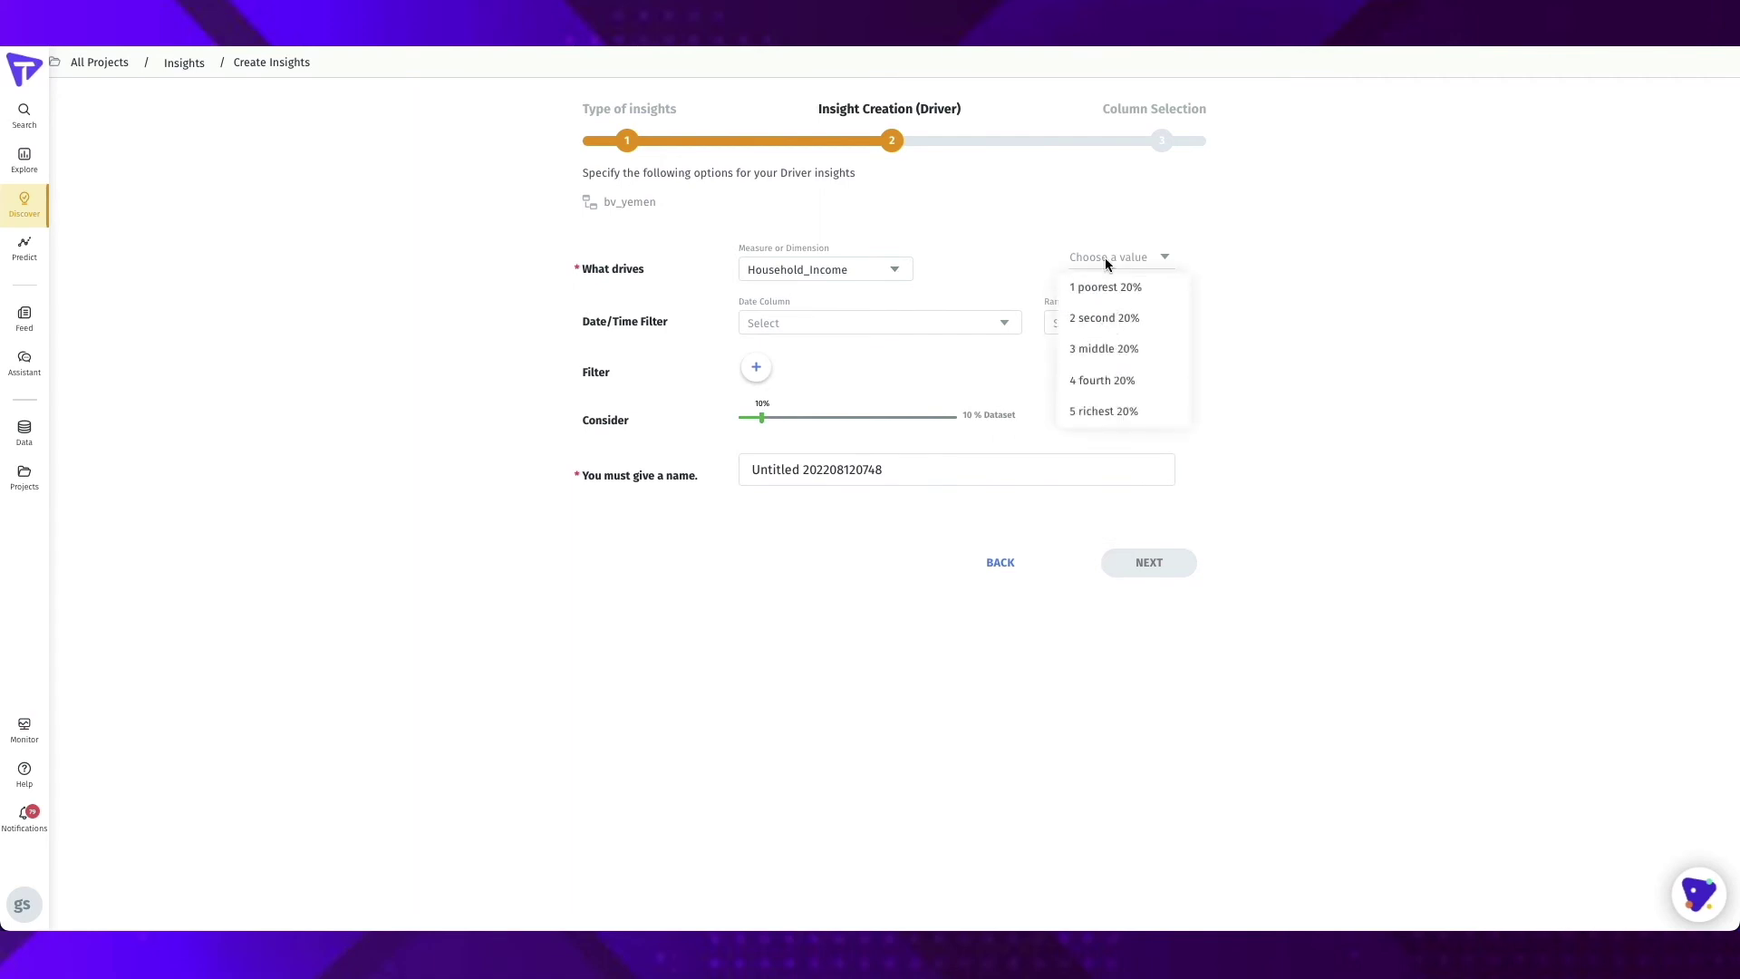
pyautogui.click(1106, 286)
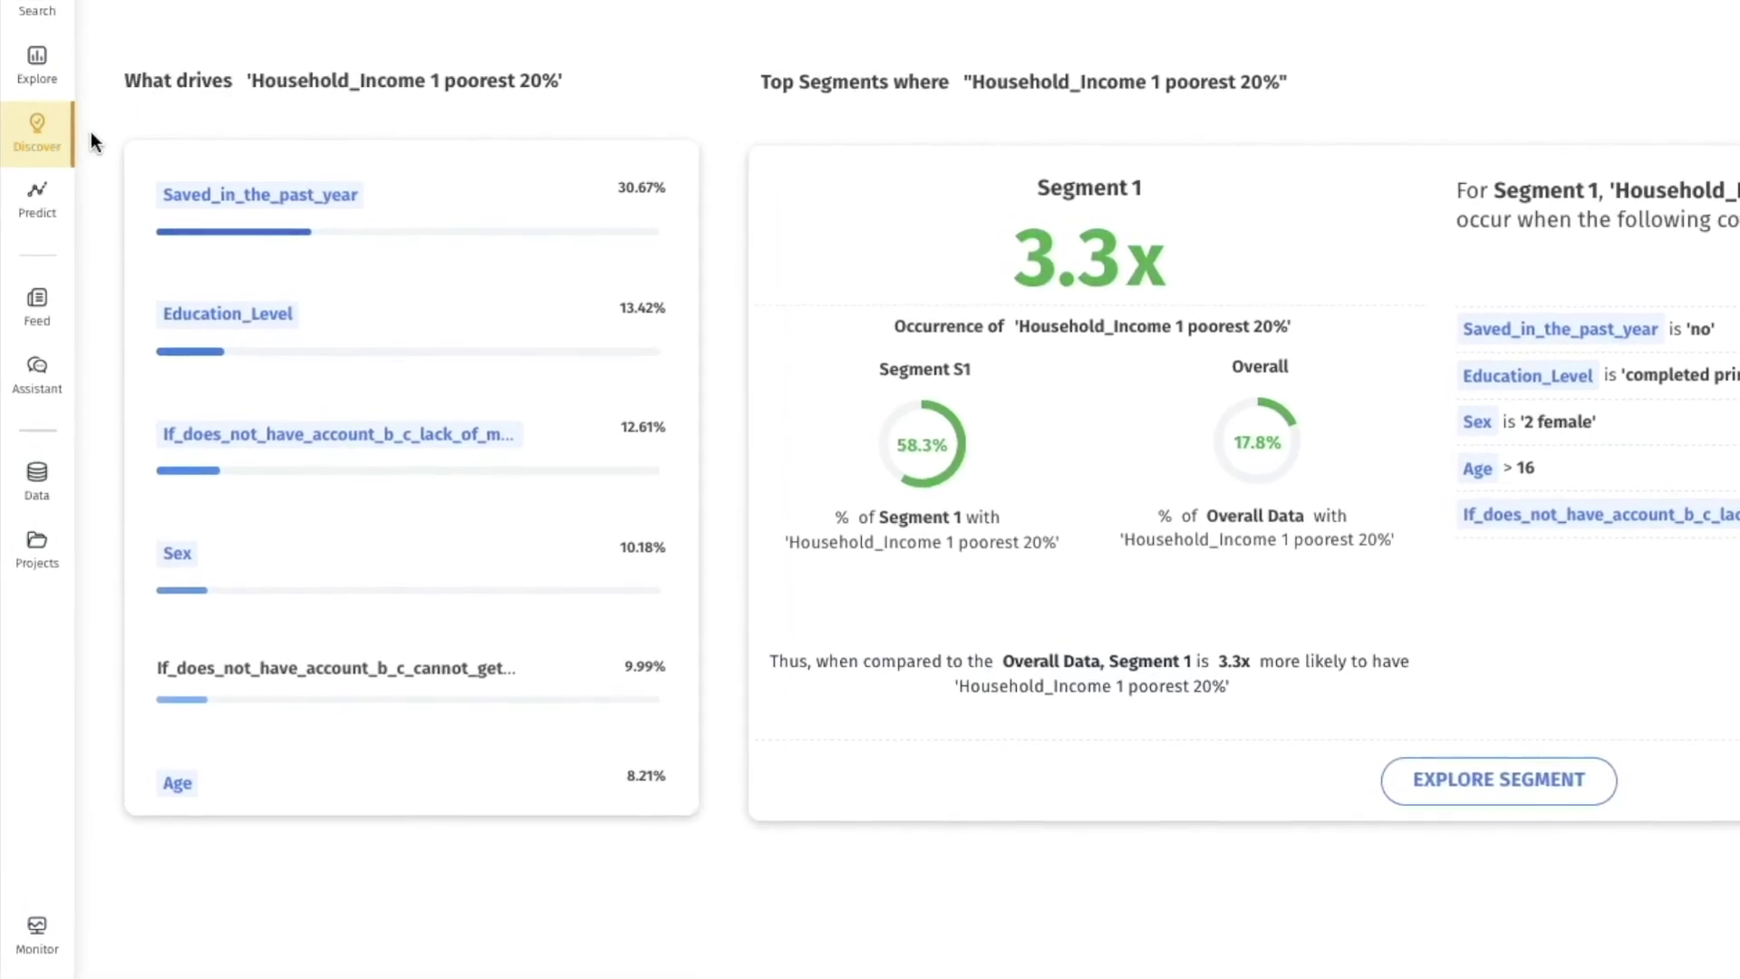
# Highlight the 'What drives' heading on the Key Drivers results, then clear the selection
pyautogui.moveTo(124, 80); pyautogui.dragTo(586, 88)
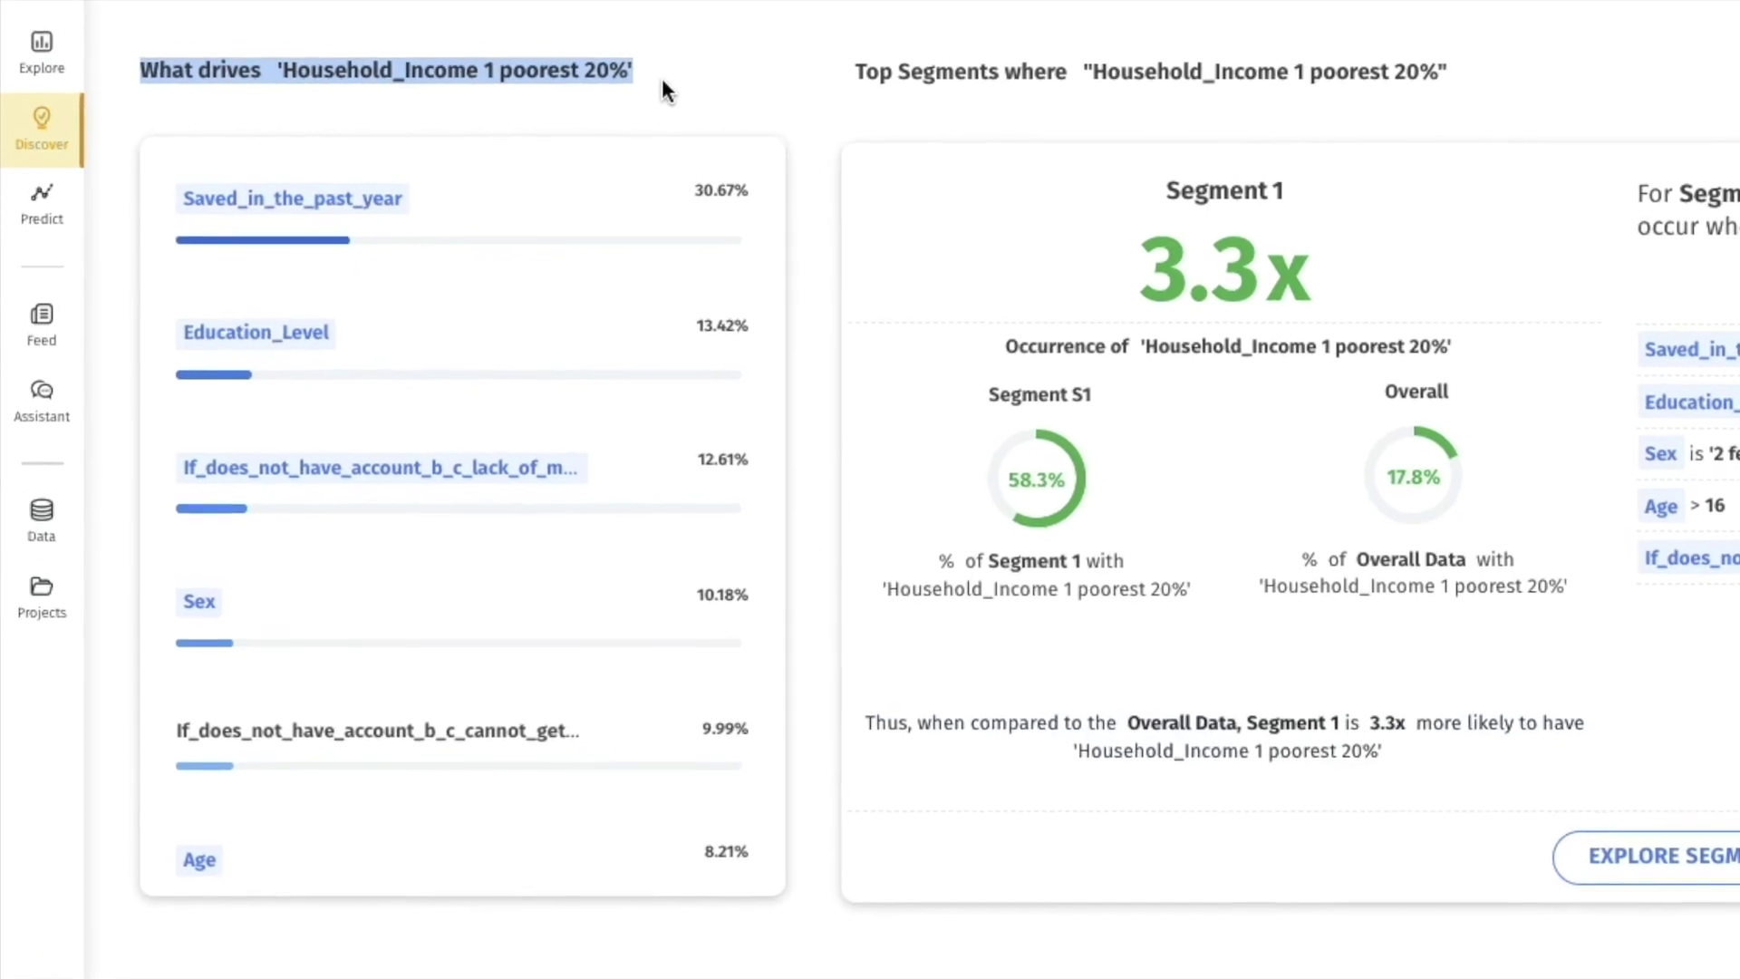
pyautogui.click(662, 78)
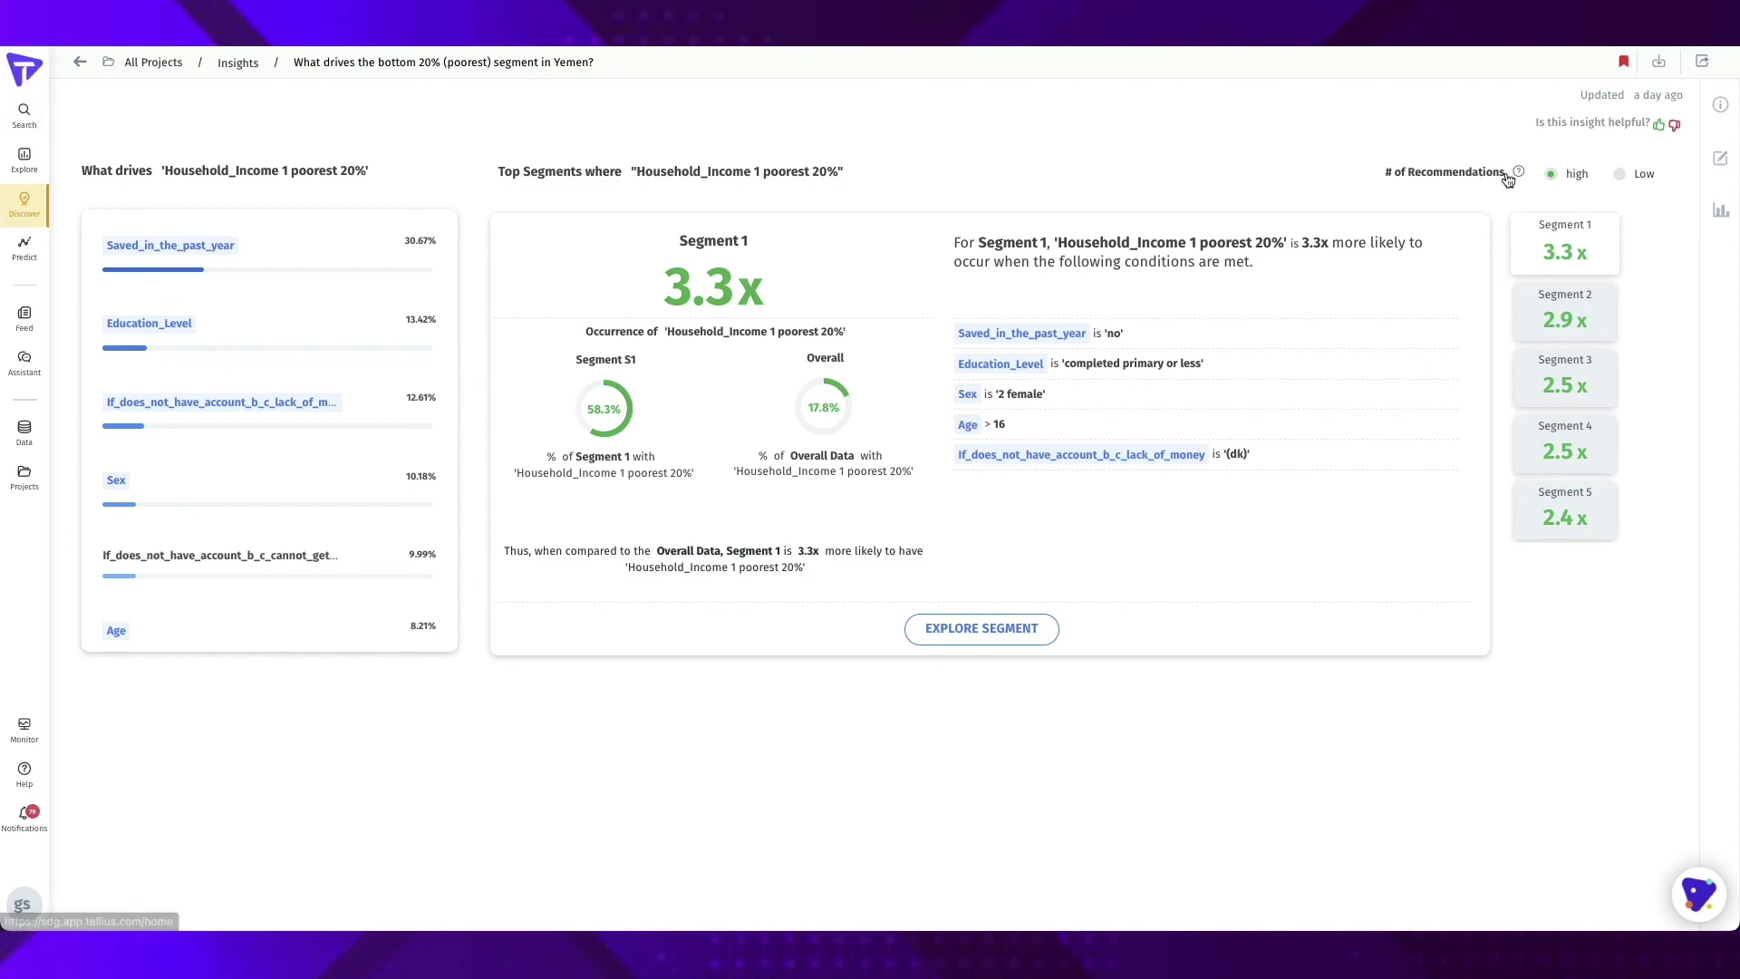
# Close the Share Insight dialog without sharing and return to the Tellius home page
pyautogui.click(1702, 66)
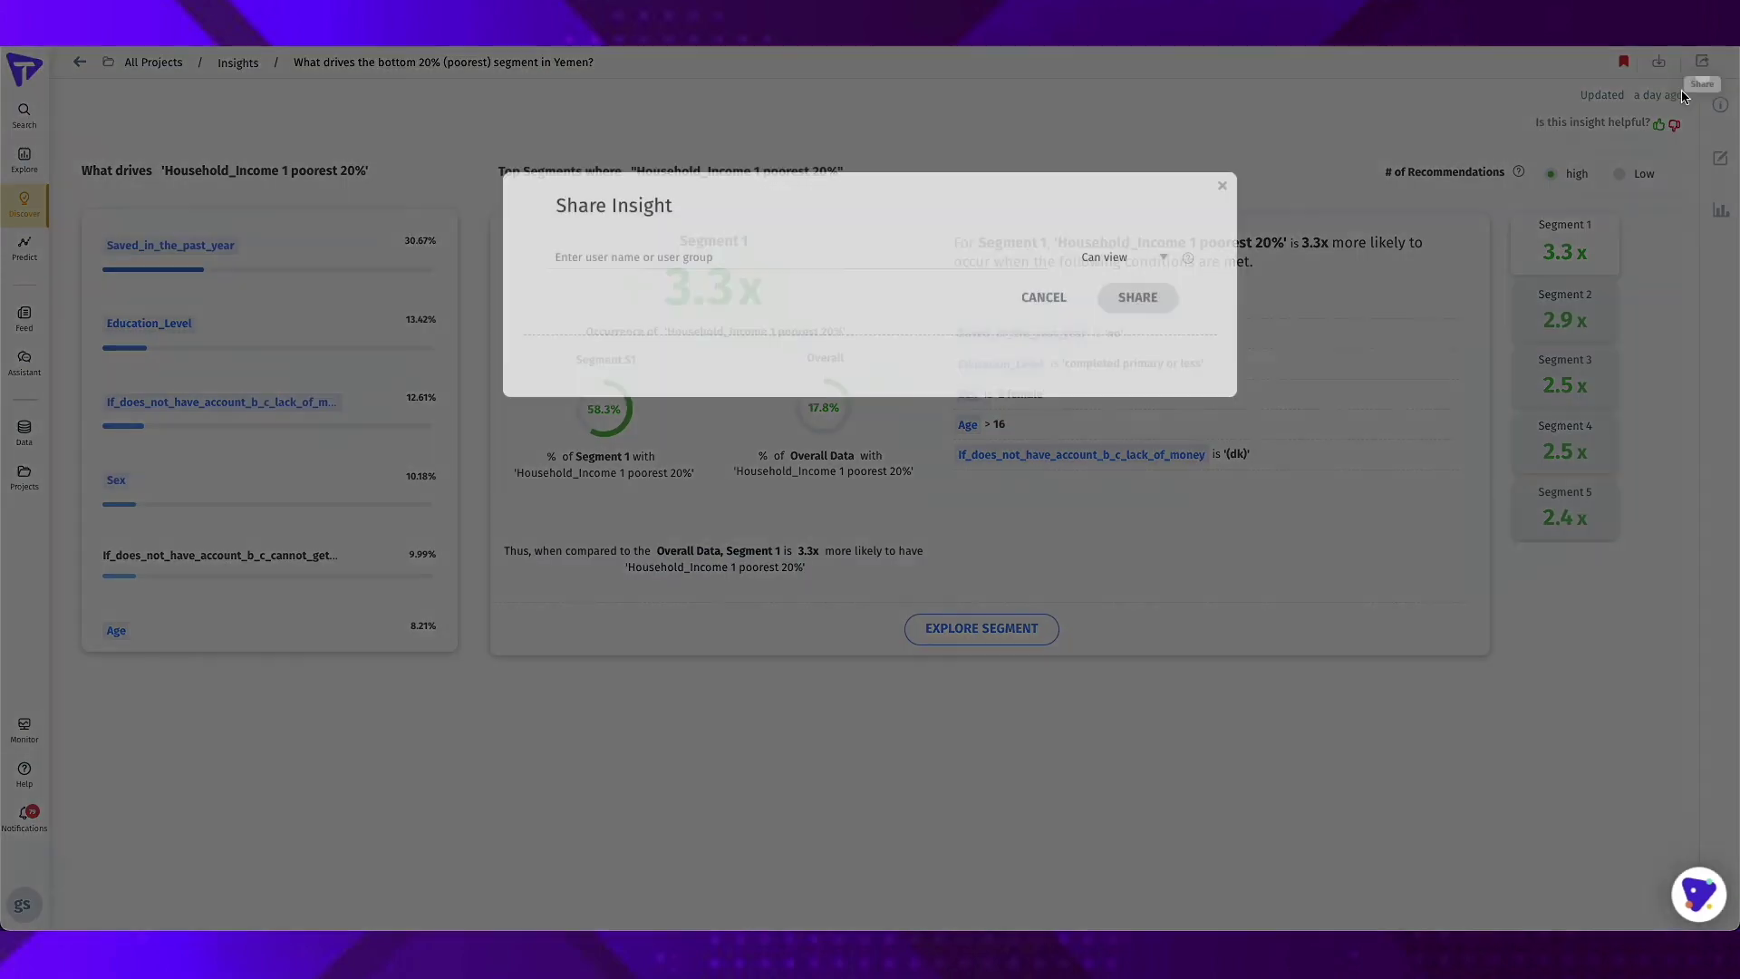
pyautogui.click(1220, 193)
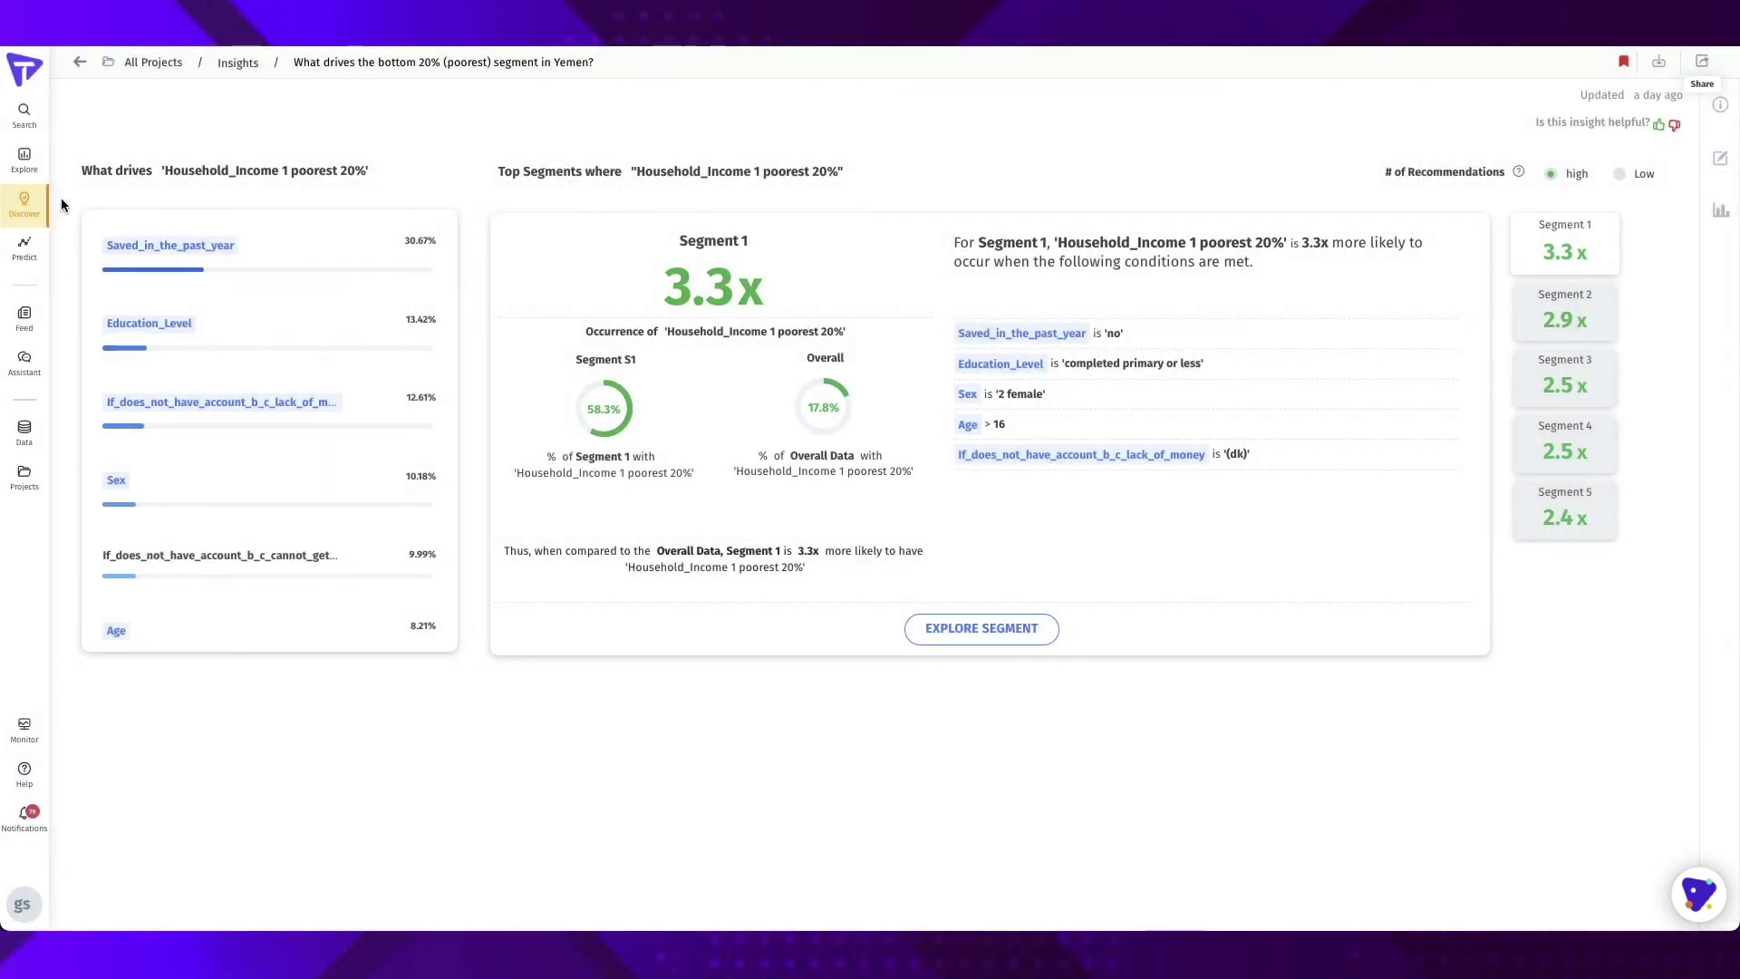
pyautogui.click(24, 72)
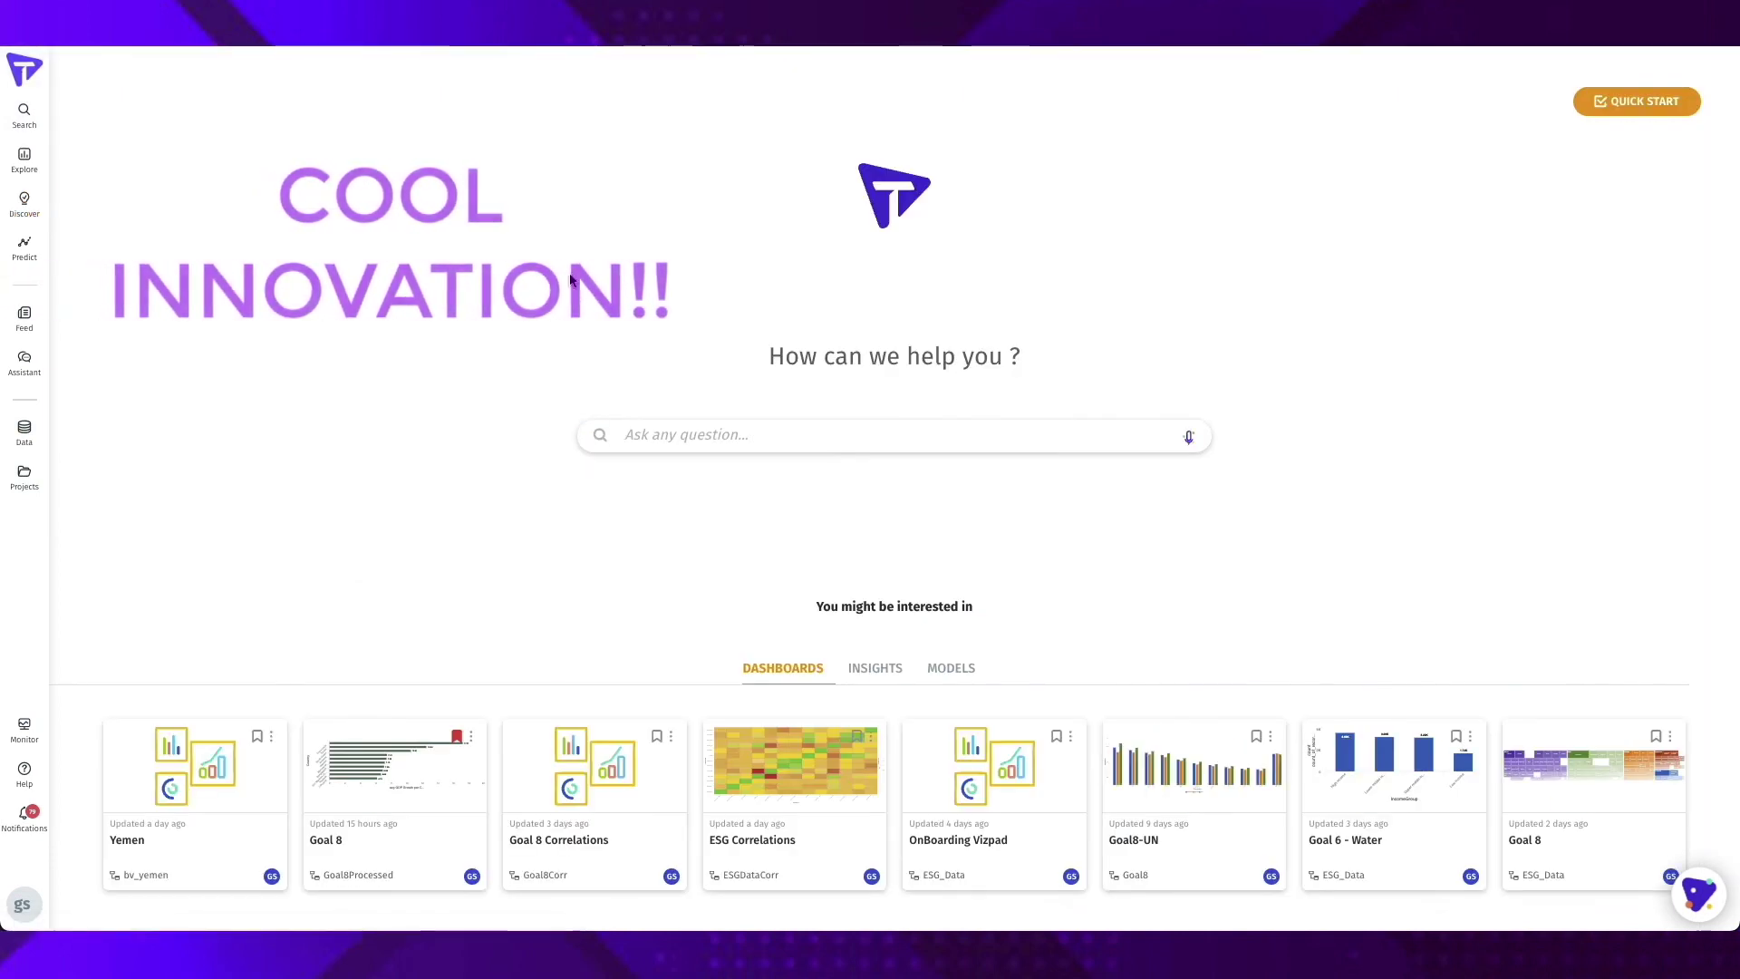
# Launch the personalization quick-start and choose Goal8Processed as the business view
pyautogui.click(1639, 102)
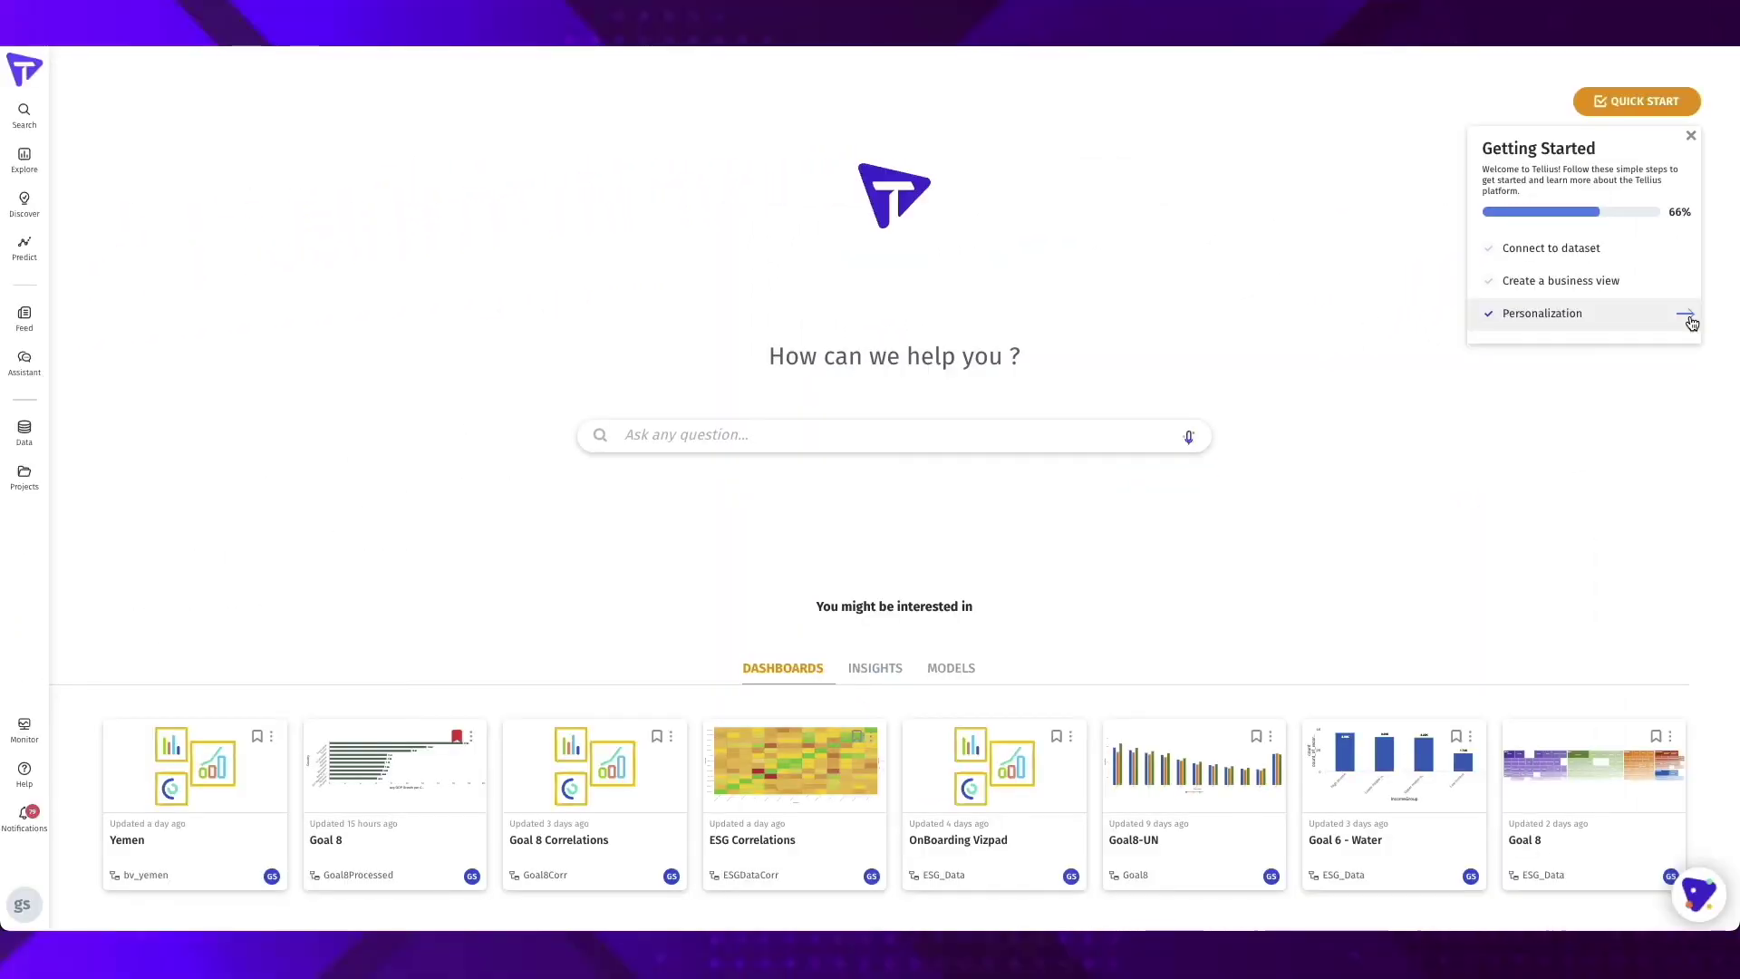
pyautogui.click(1686, 315)
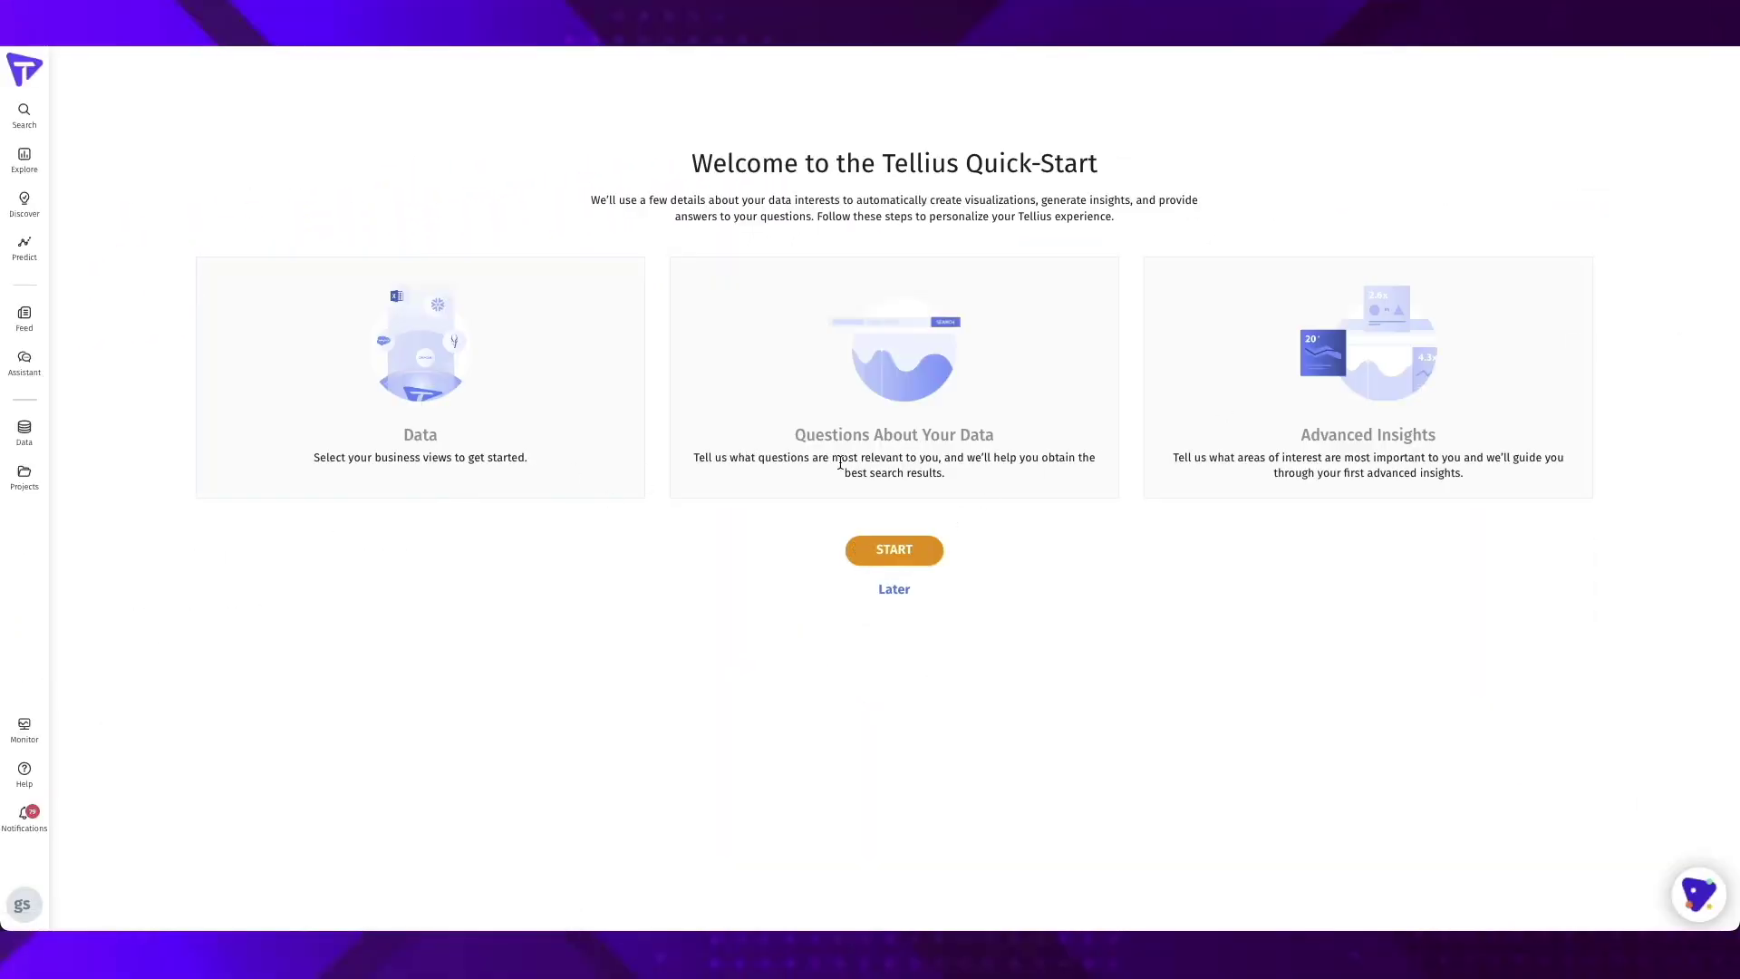
pyautogui.click(892, 550)
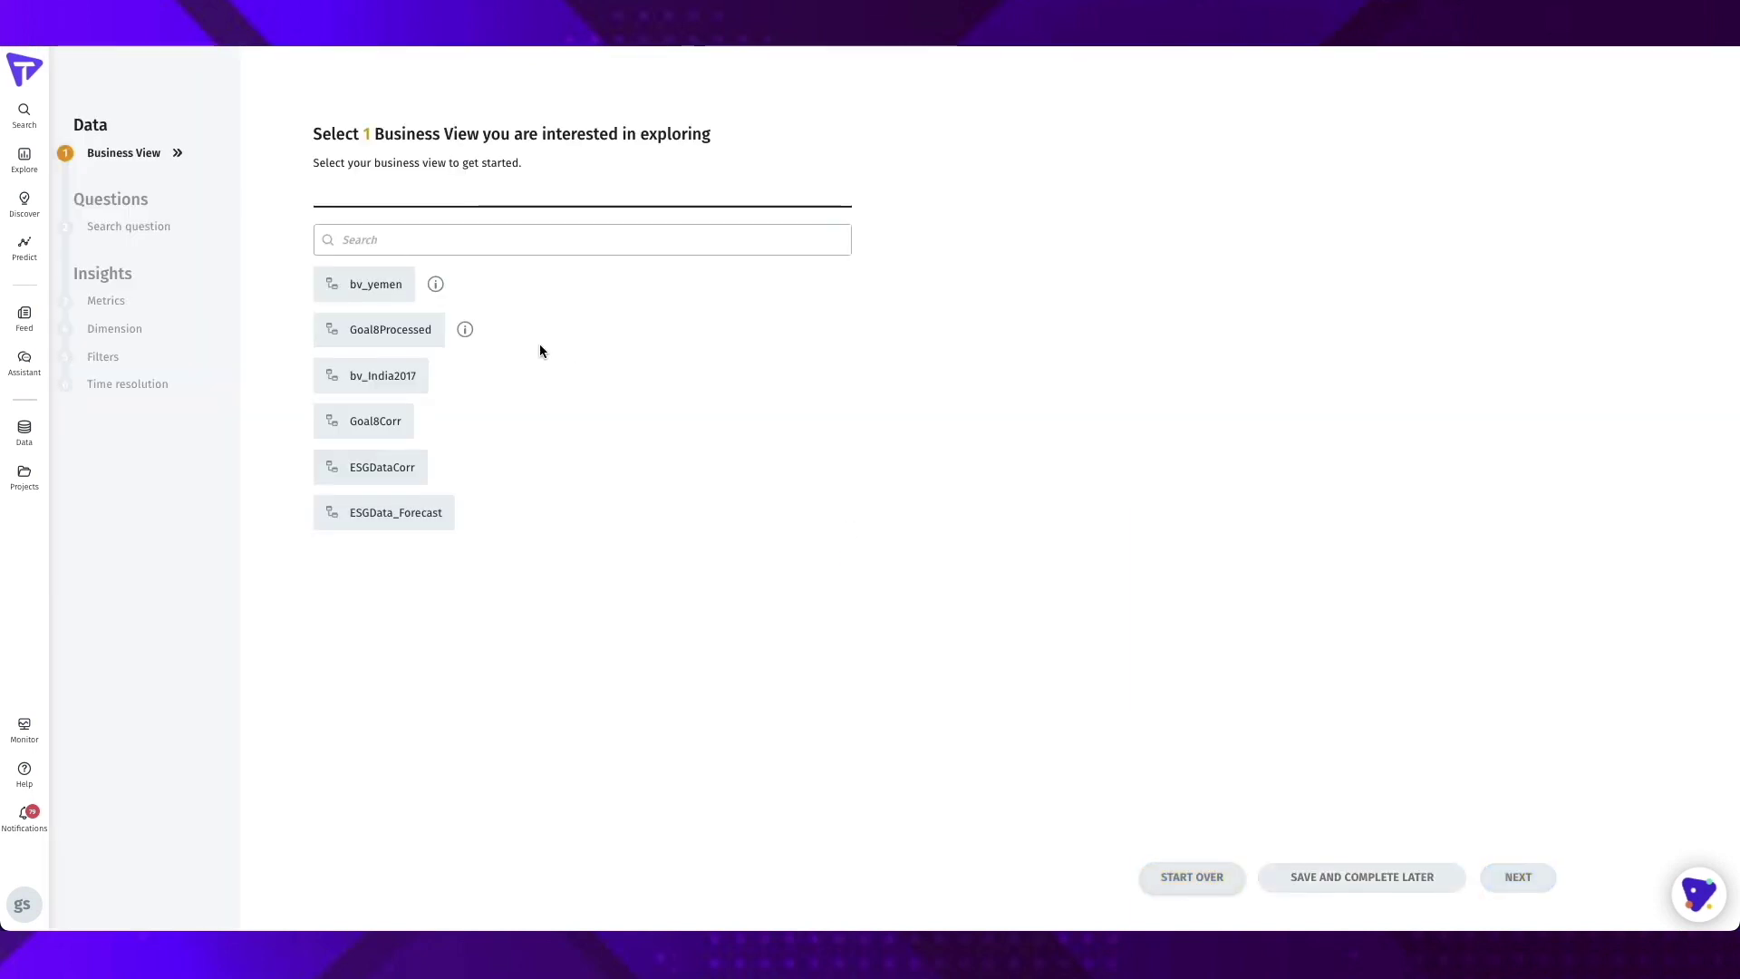
pyautogui.click(396, 332)
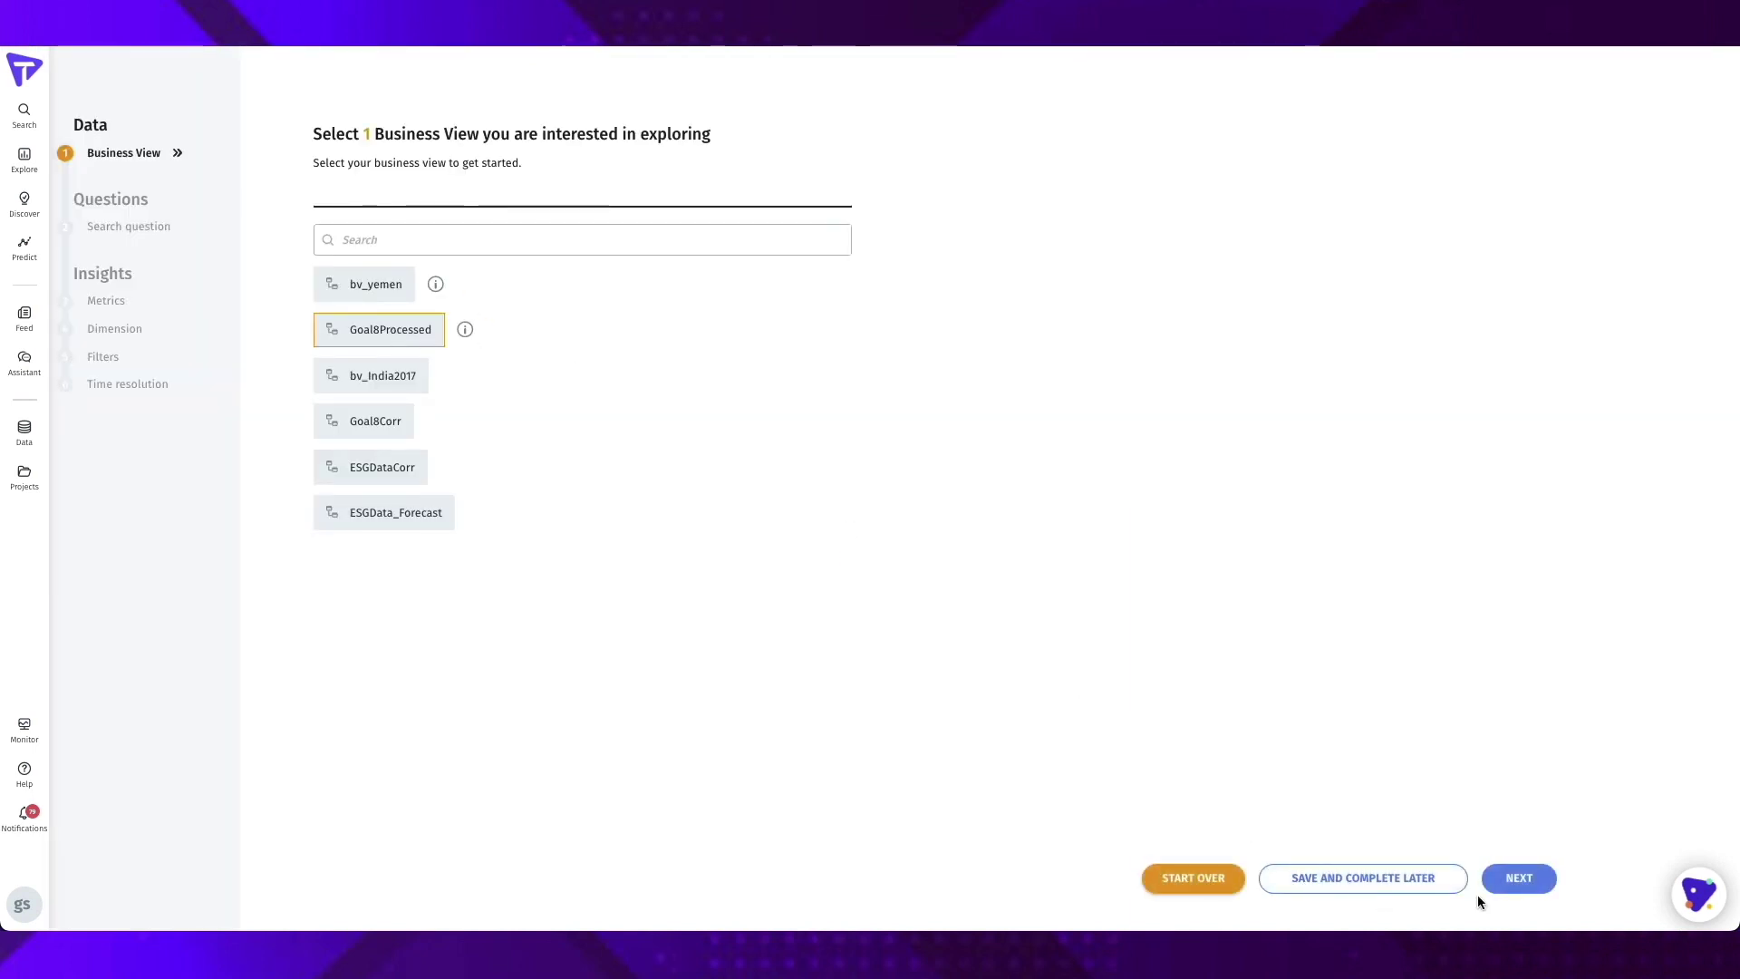
pyautogui.click(1529, 893)
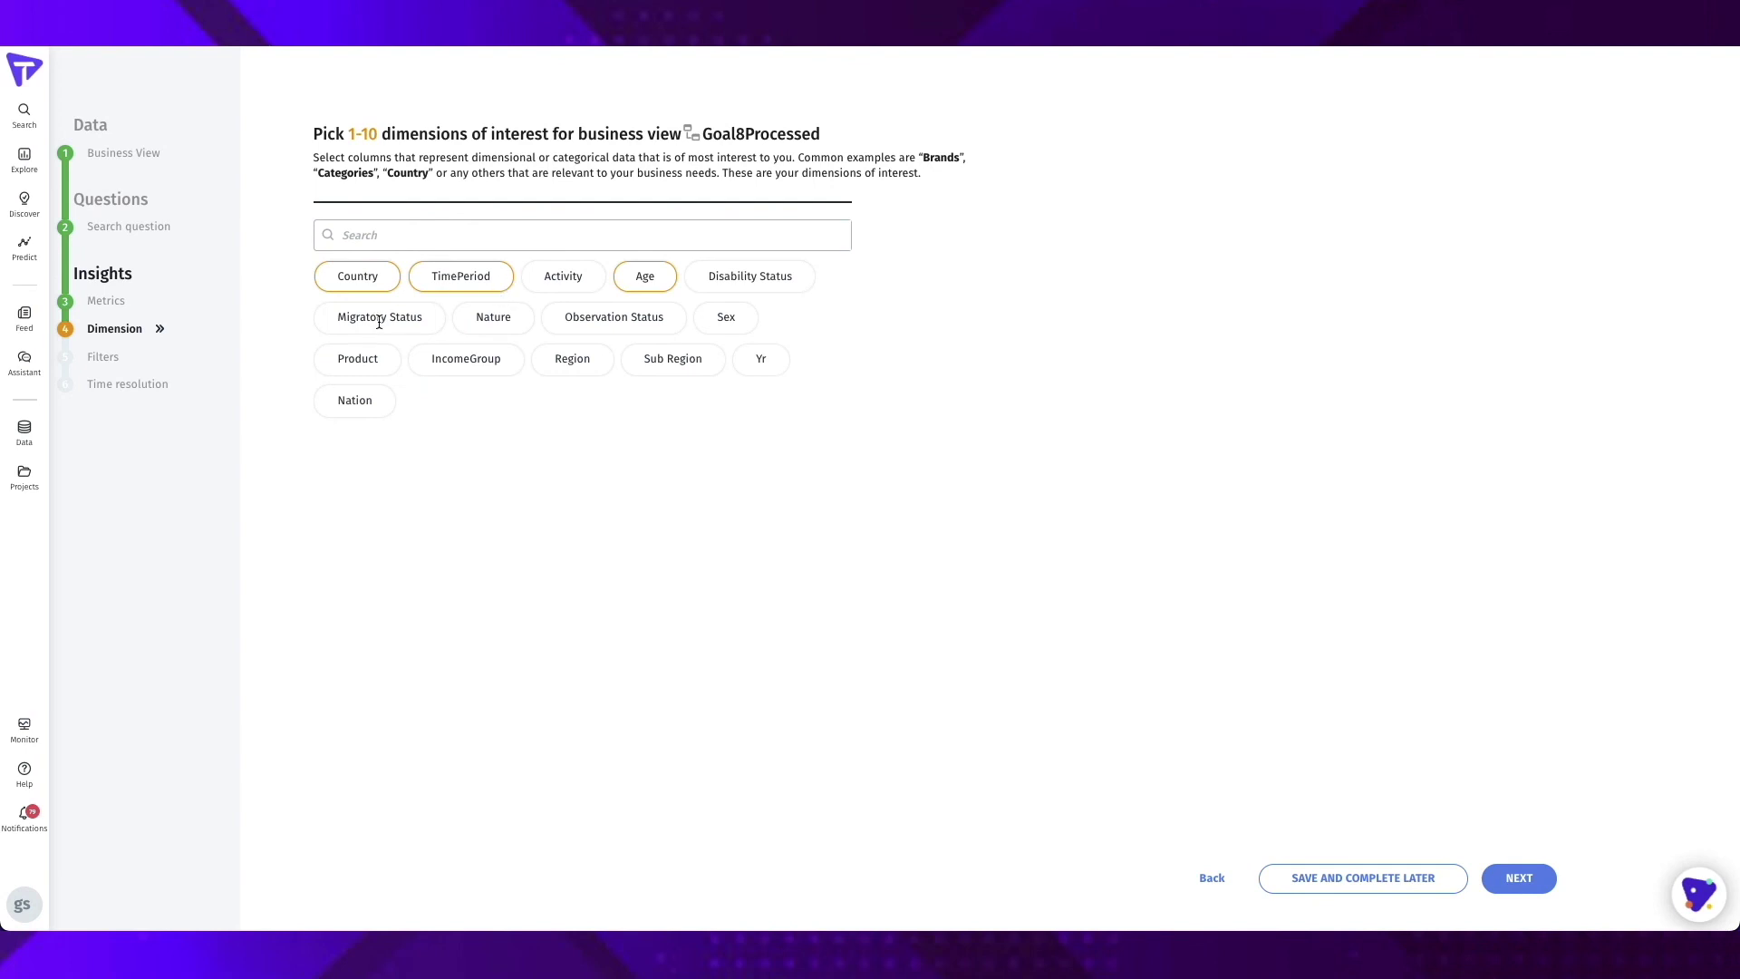
# Add Product and Nation as dimensions of interest, then open the Goal 8 dashboard
pyautogui.click(375, 361)
pyautogui.click(376, 403)
pyautogui.click(1526, 875)
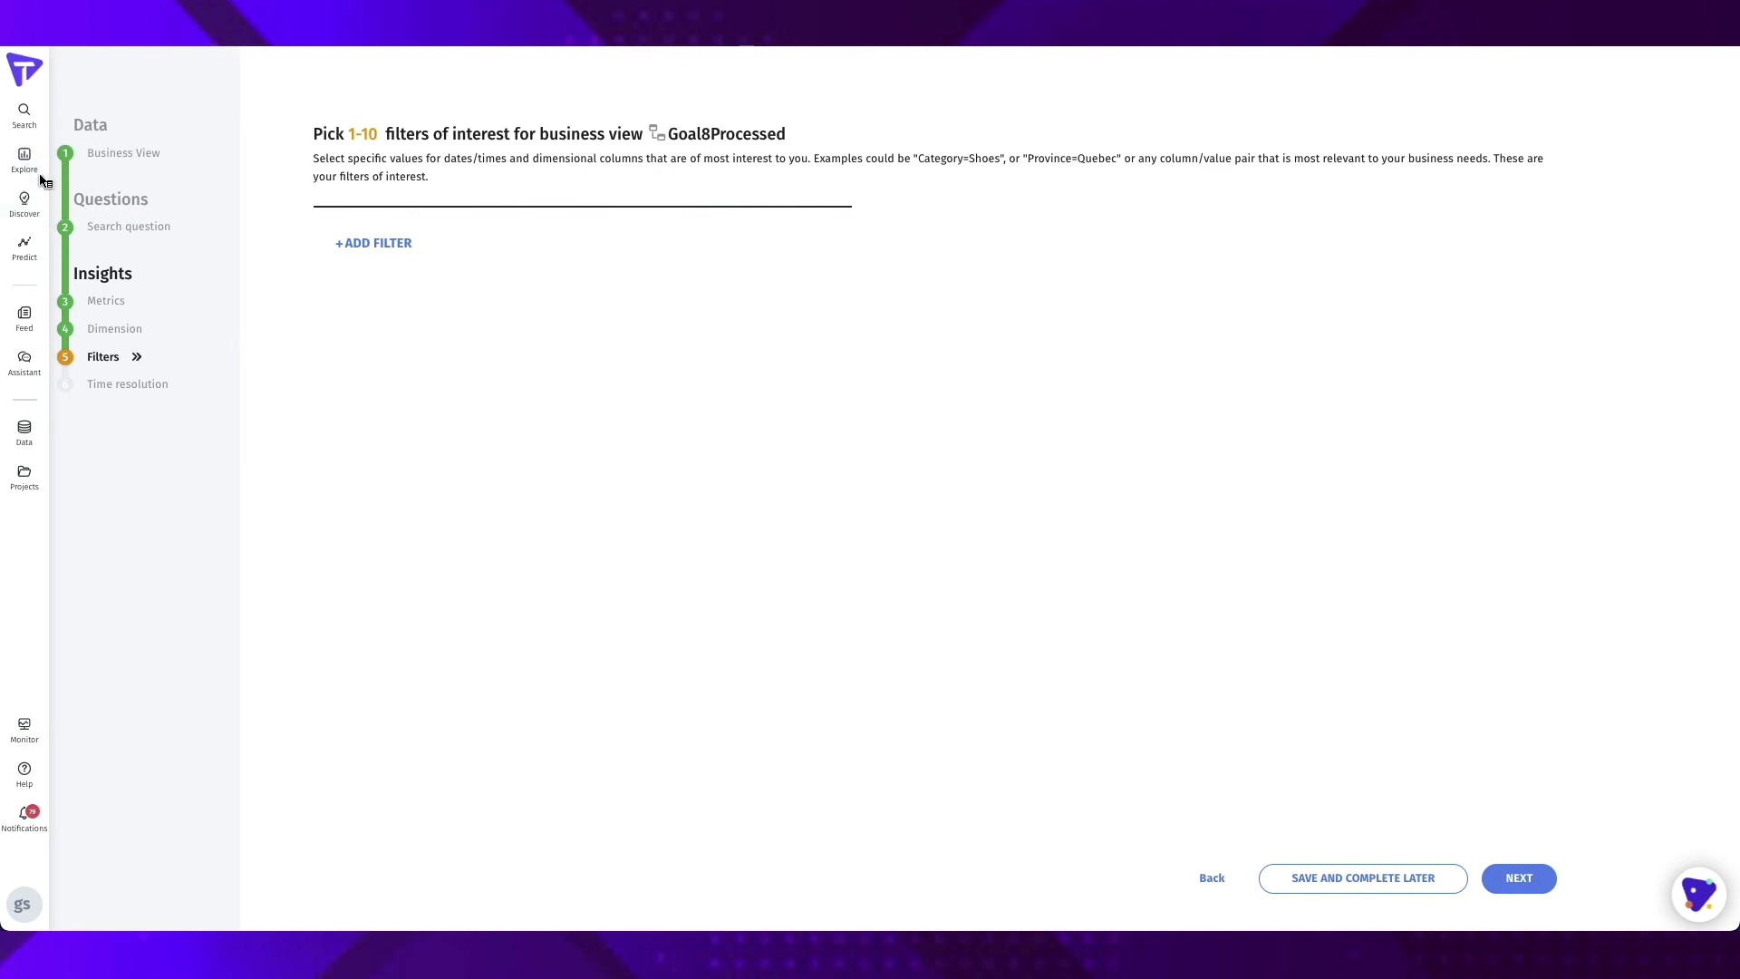
pyautogui.moveTo(42, 180)
pyautogui.click(83, 171)
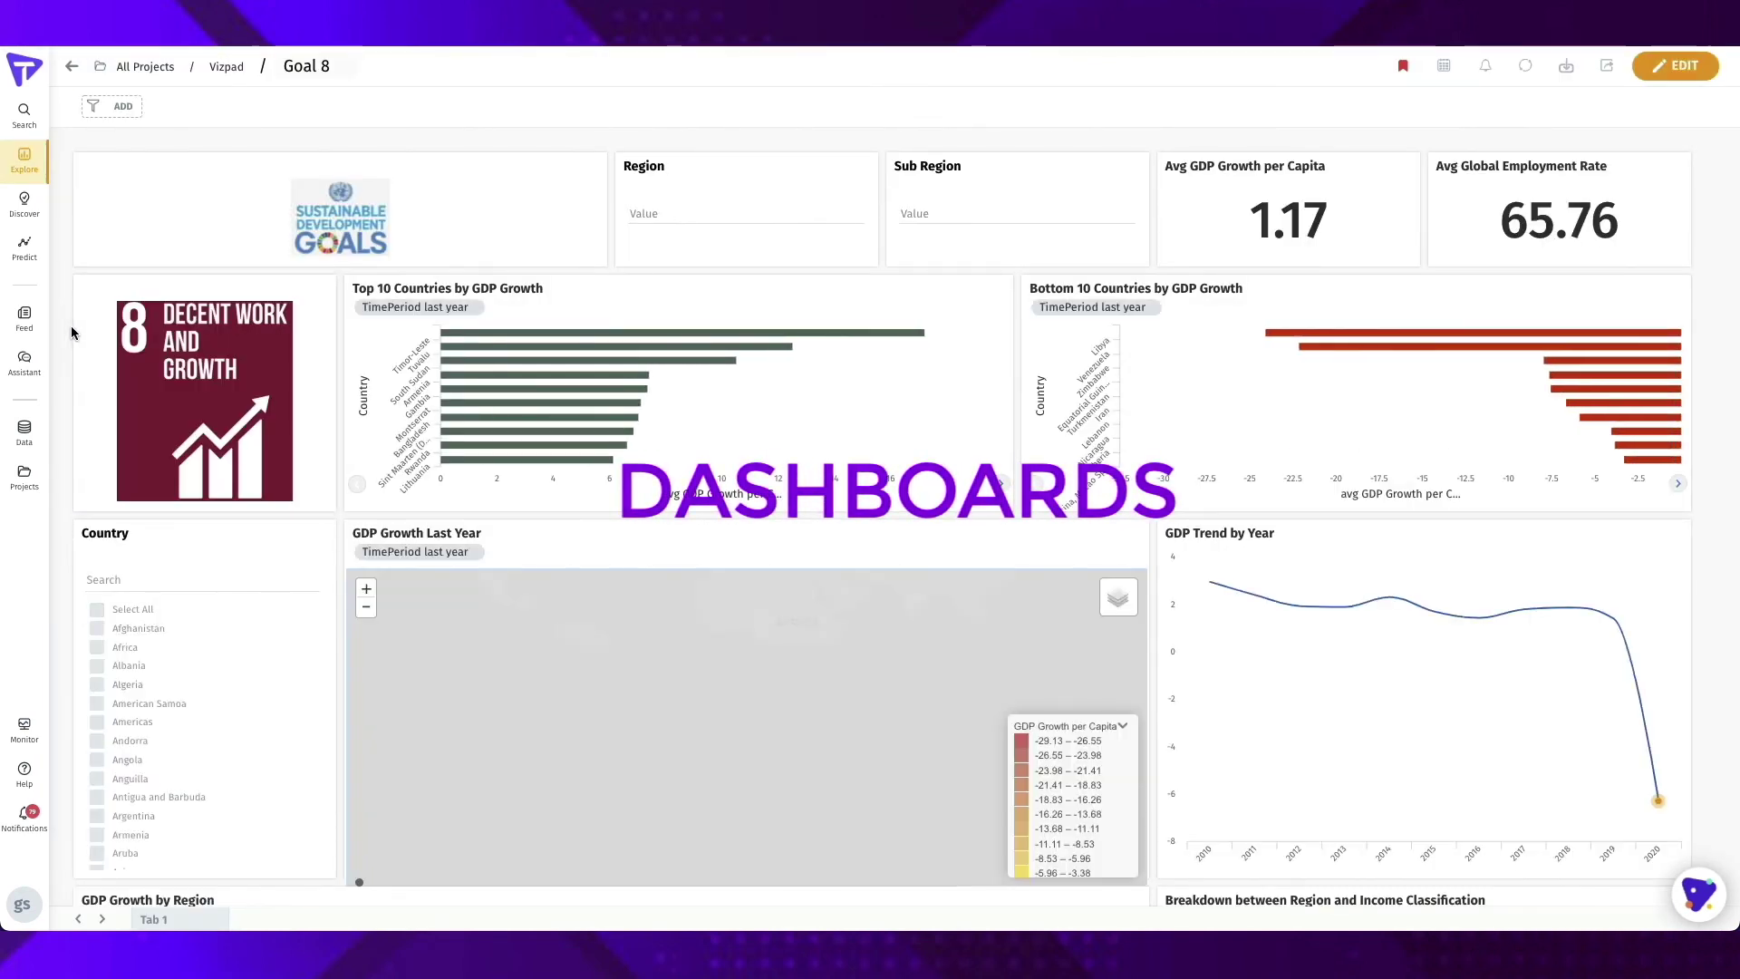
# Scroll through the Goal 8 dashboard and dismiss its sharing options without sharing
pyautogui.scroll(-2, 73, 326)
pyautogui.scroll(-3, 71, 333)
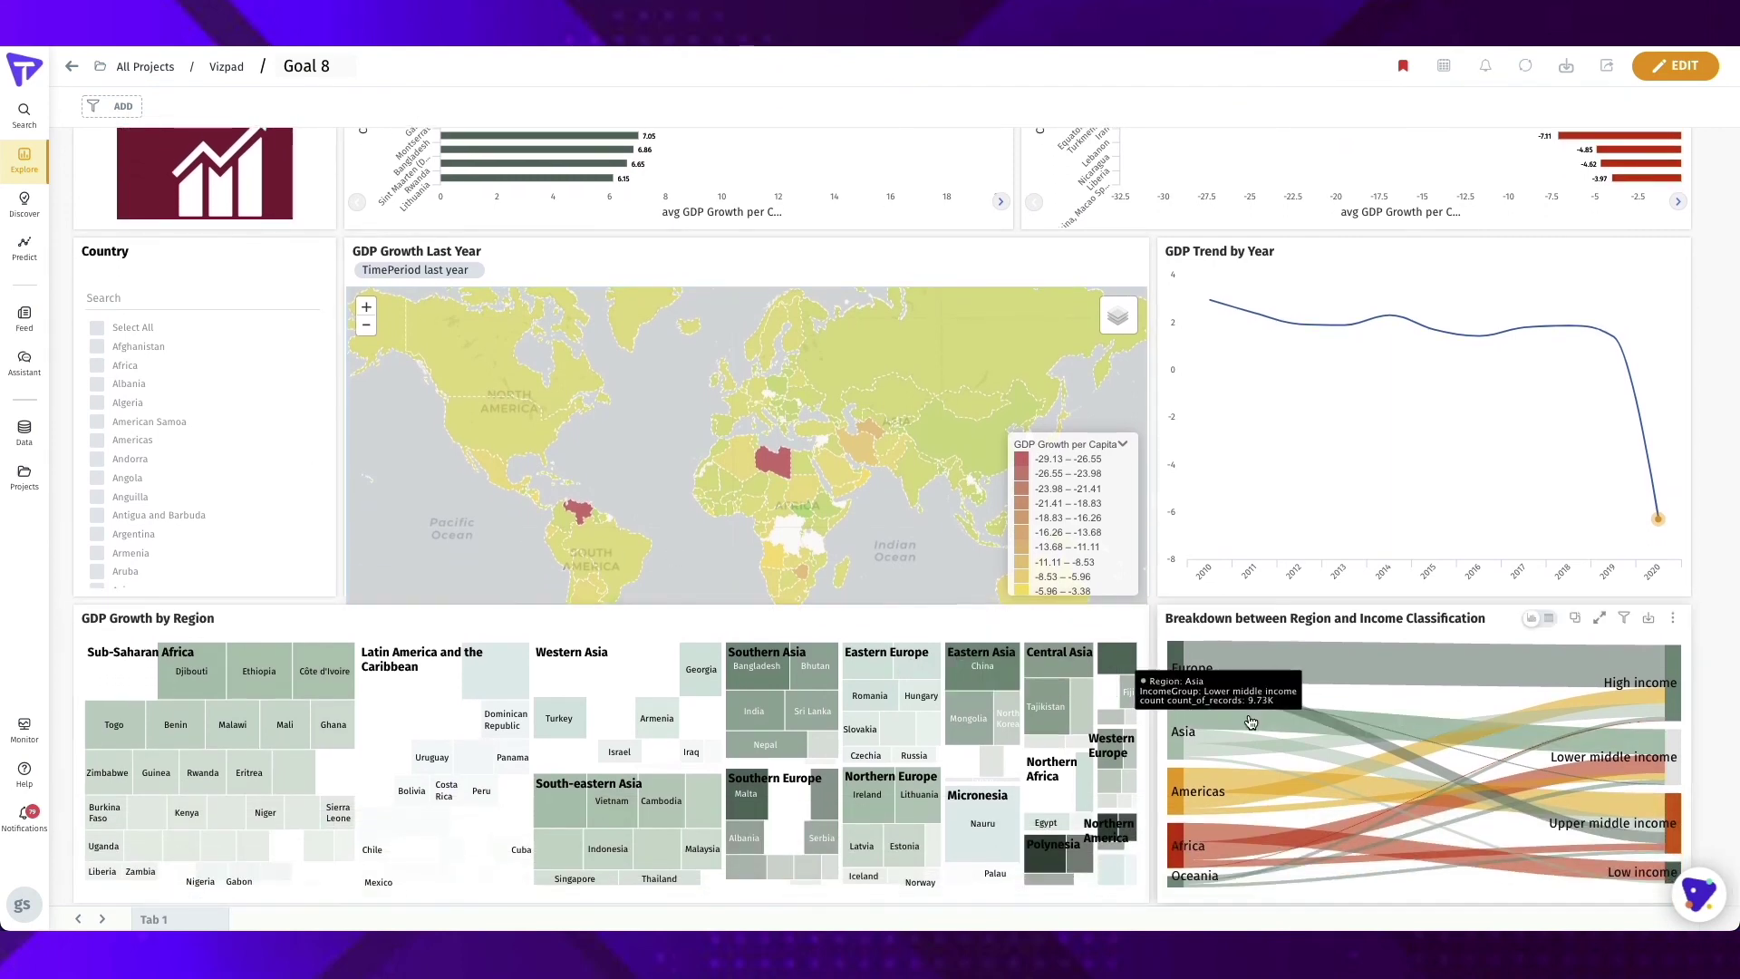
pyautogui.scroll(4, 1172, 642)
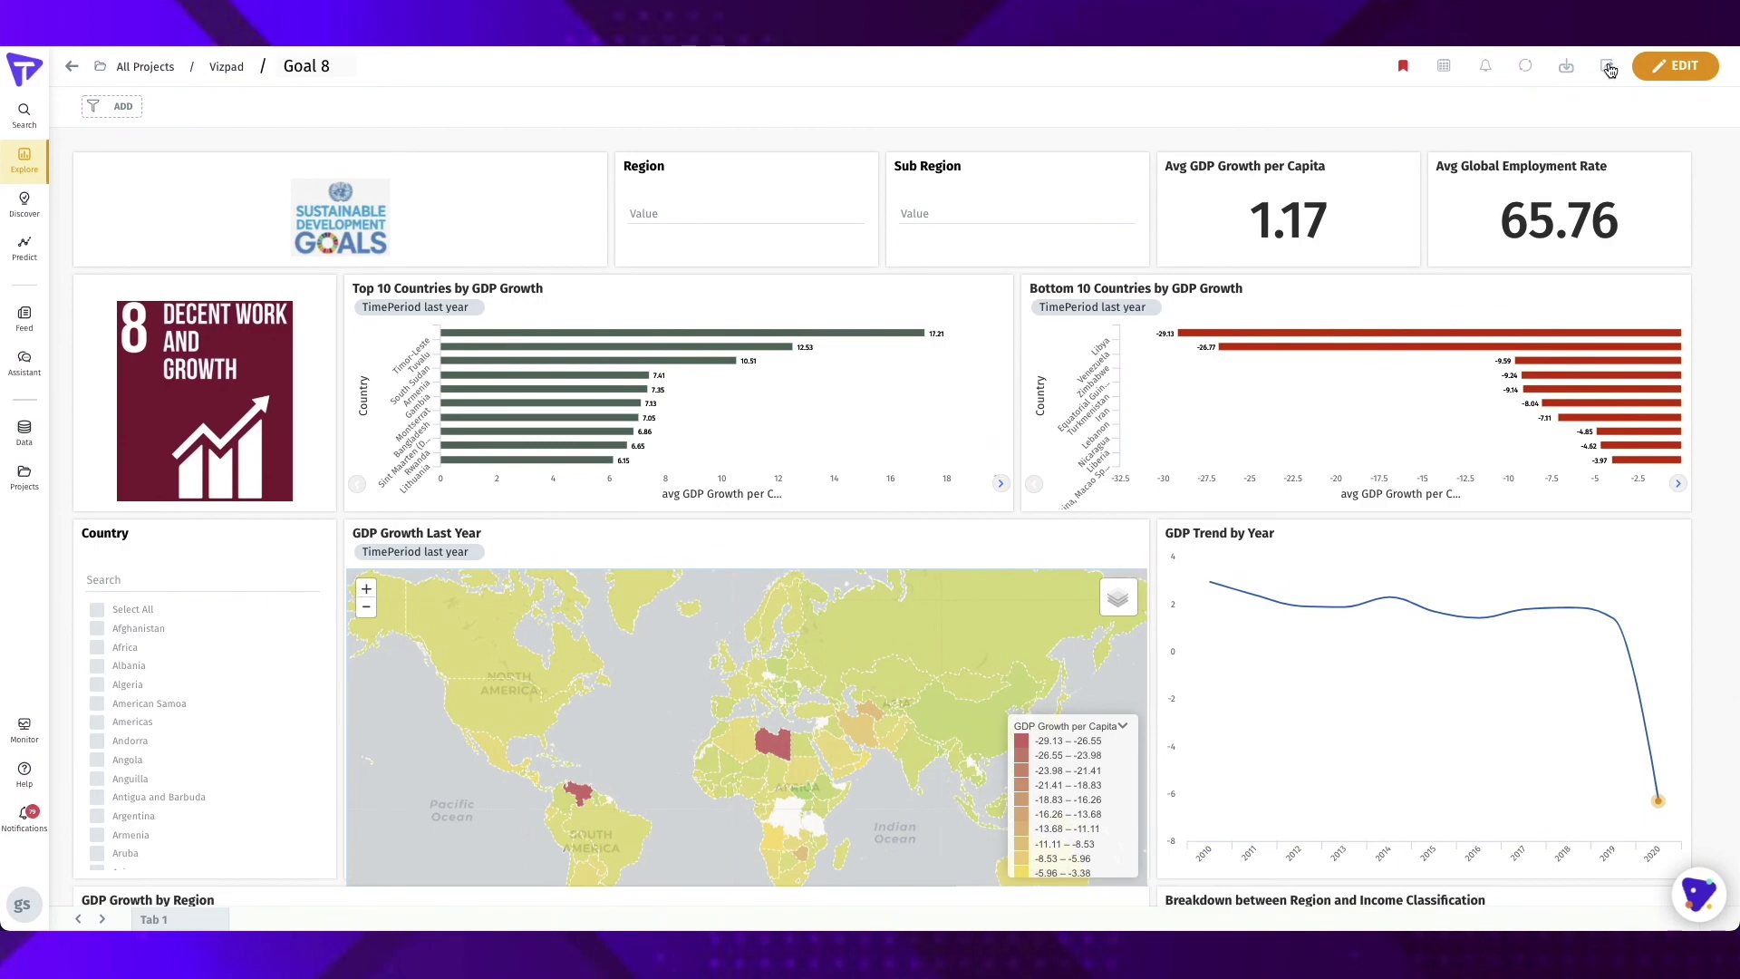
pyautogui.click(1609, 70)
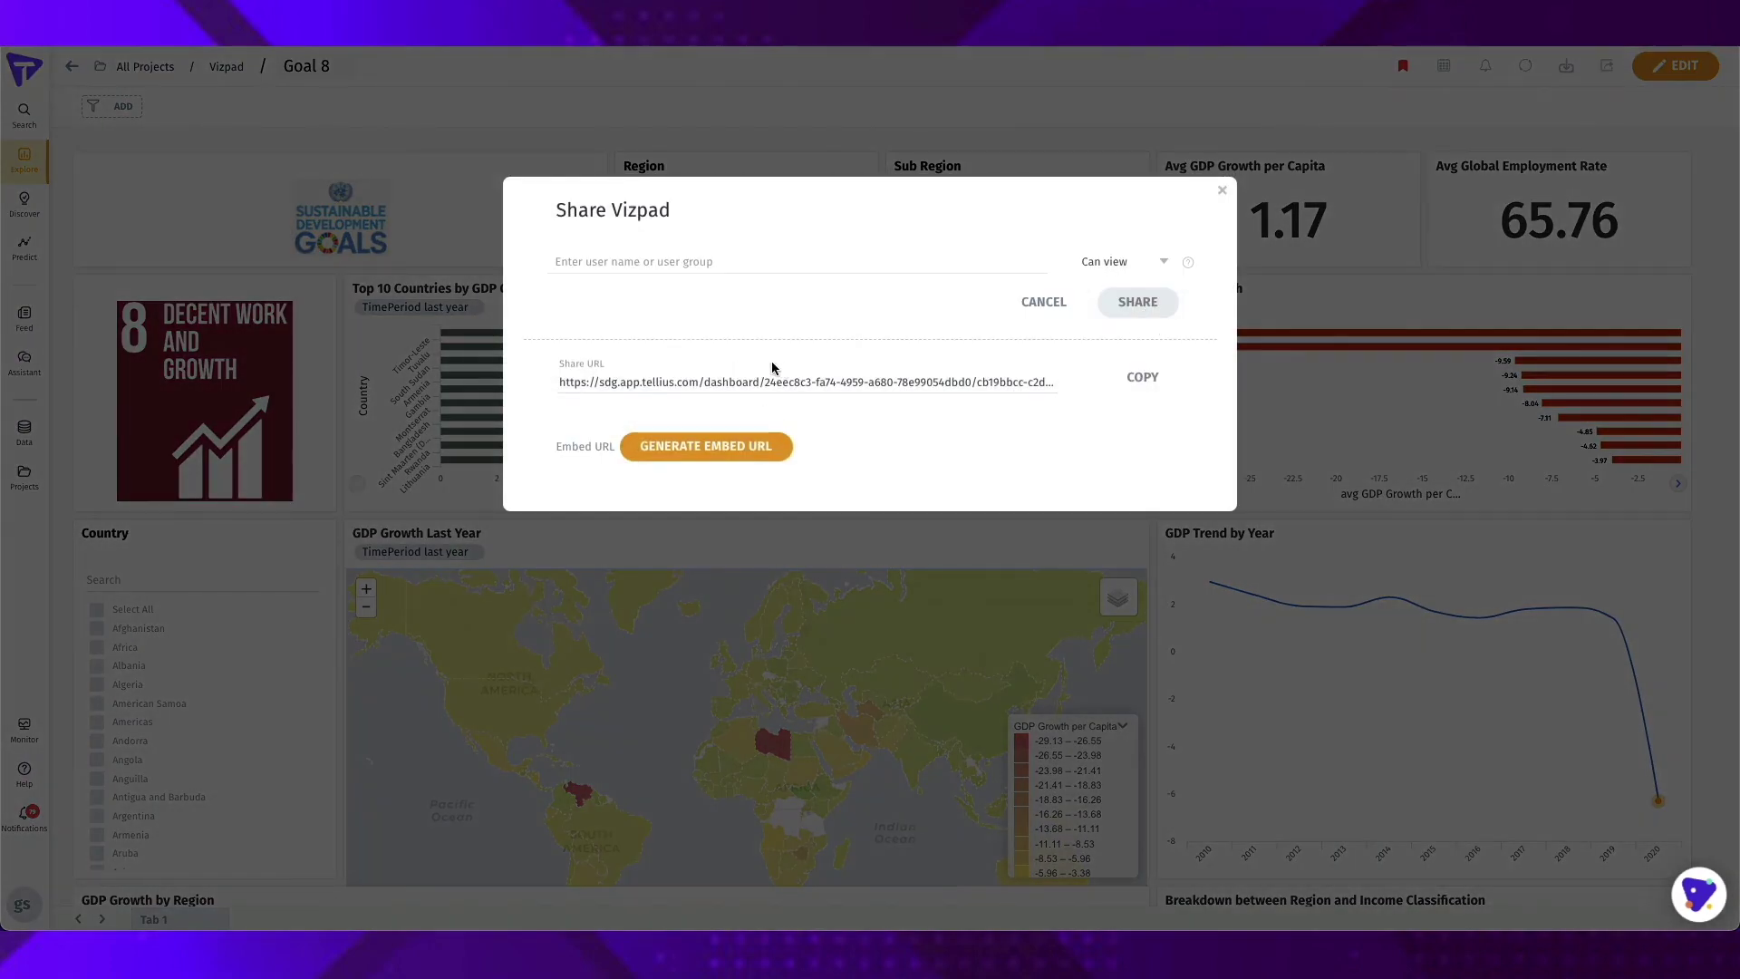
pyautogui.click(1223, 189)
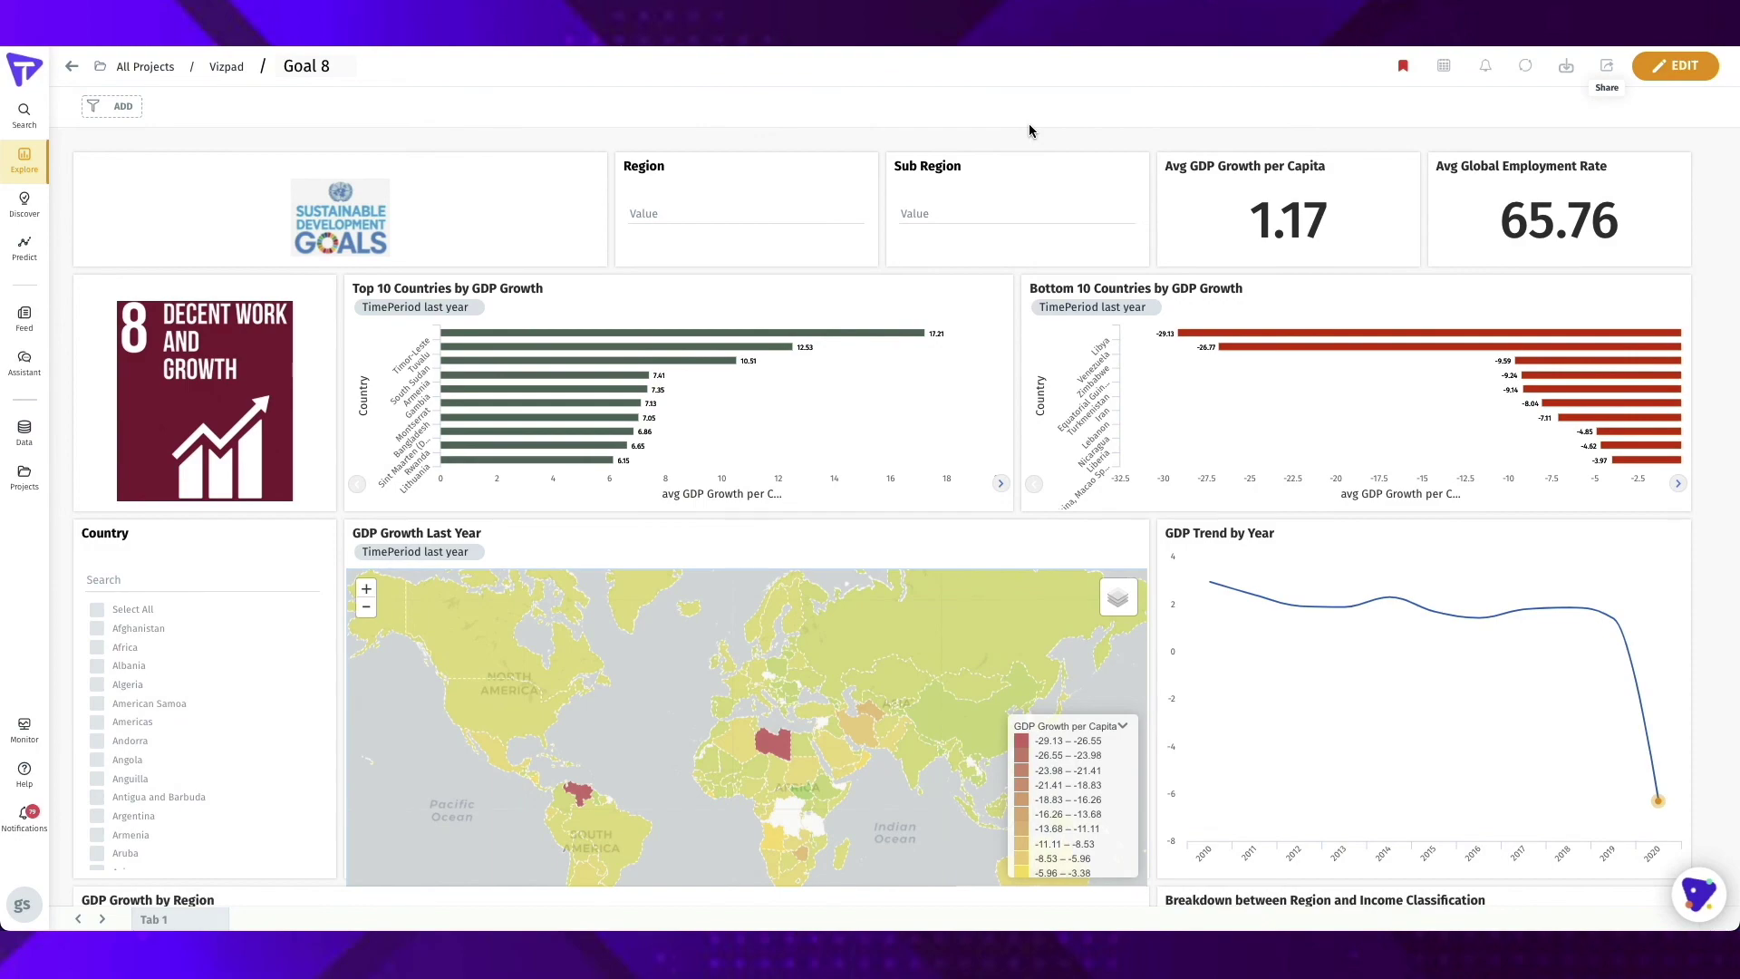
# In edit mode, narrow the Top 10 Countries chart and move Bottom 10 beside it
pyautogui.click(1676, 65)
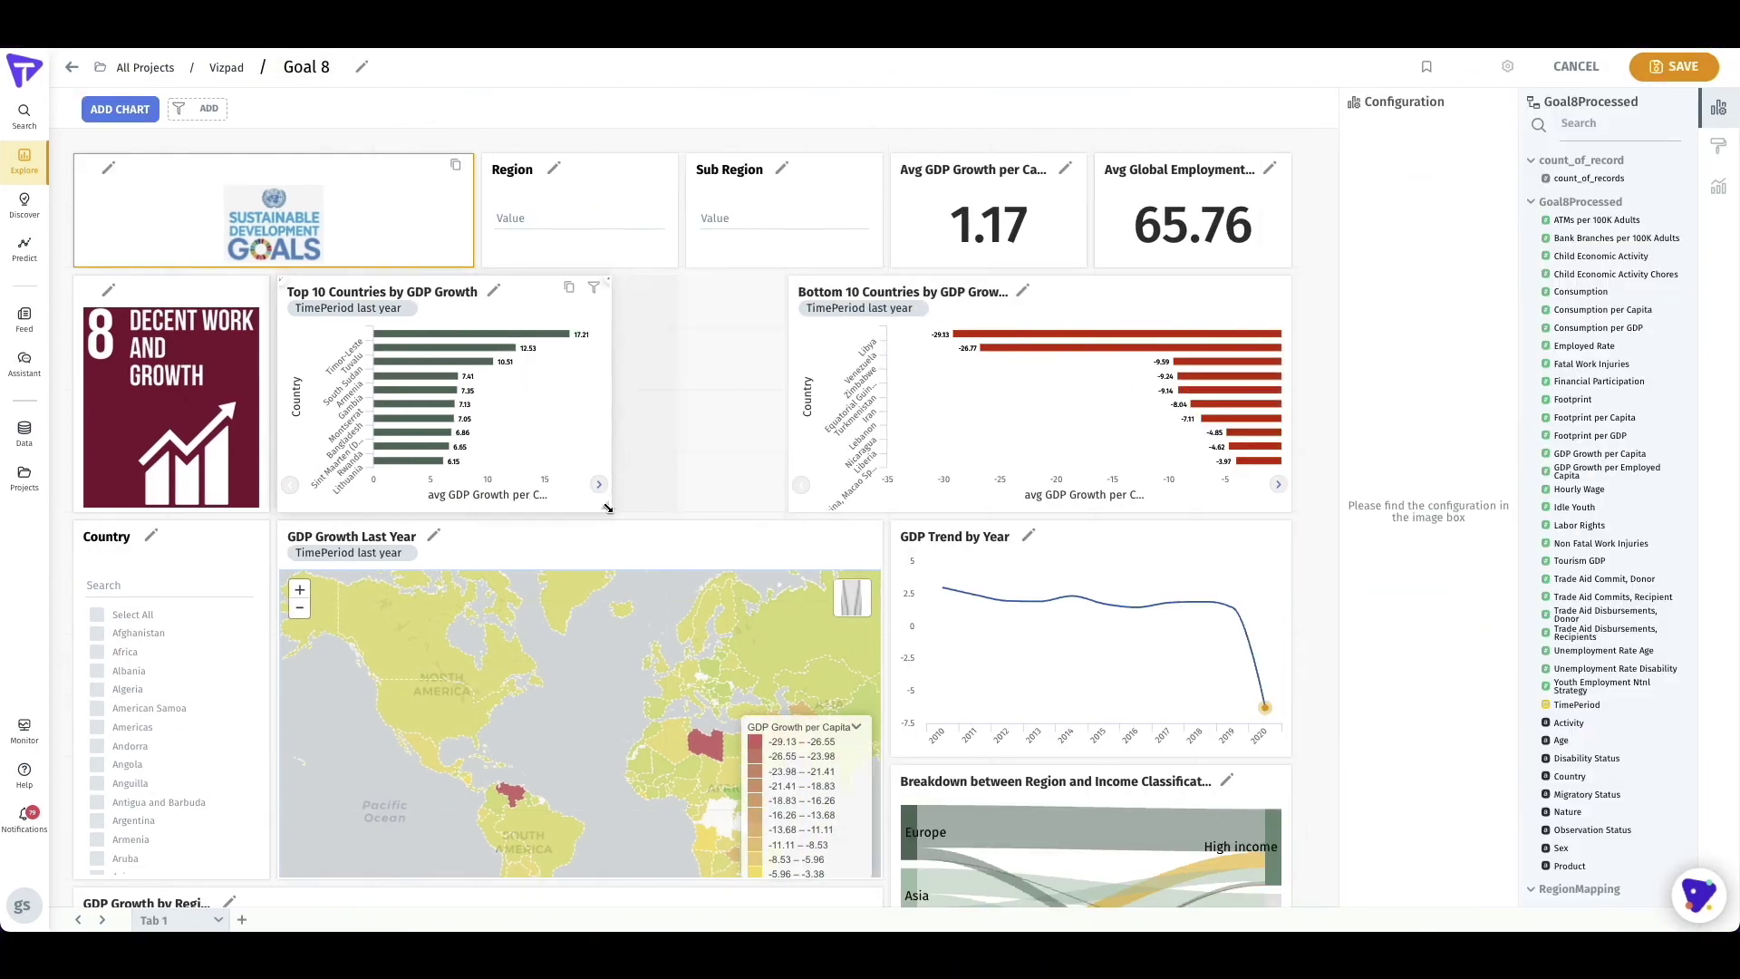
pyautogui.moveTo(608, 508); pyautogui.dragTo(573, 508)
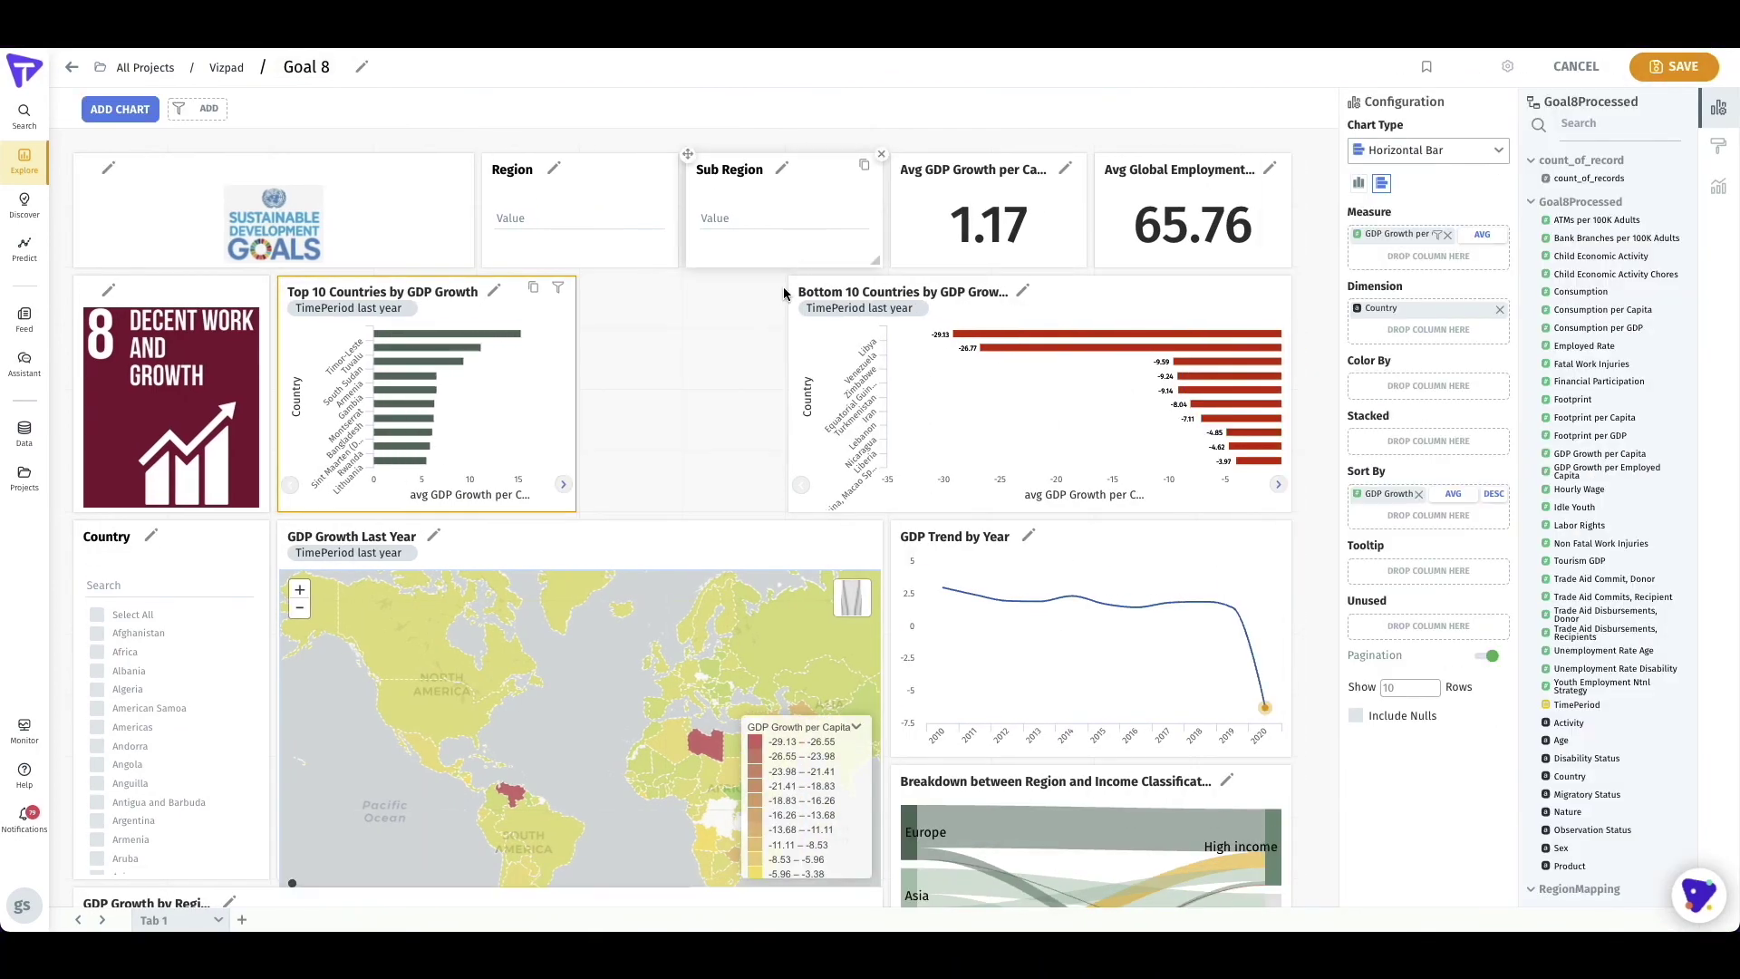
pyautogui.click(784, 244)
pyautogui.moveTo(798, 283); pyautogui.dragTo(594, 283)
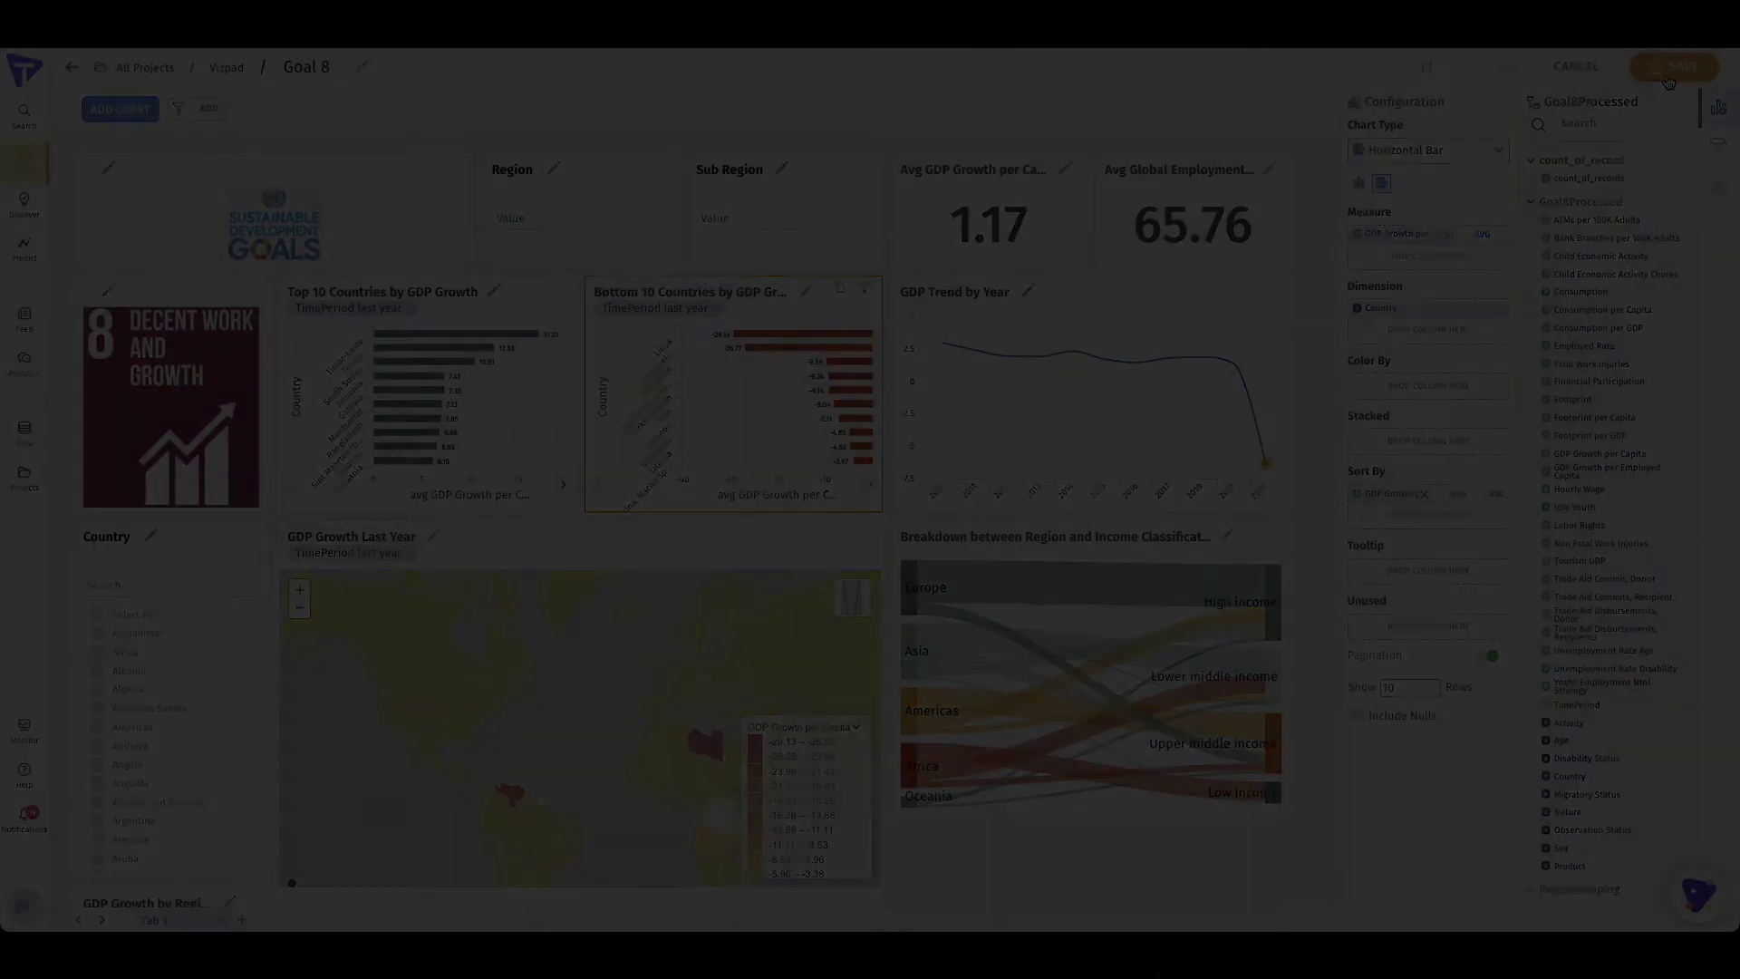